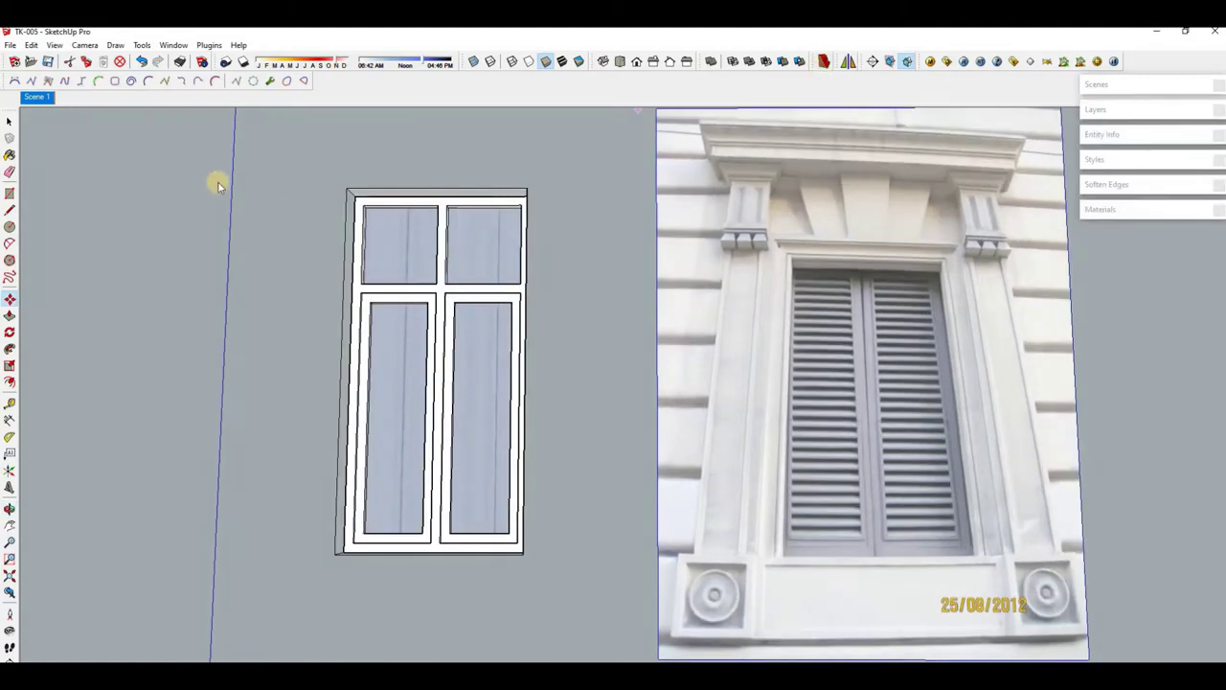
Open Profile Builder to choose profile 1545 from the ANKOR_2014.plb library
click(251, 157)
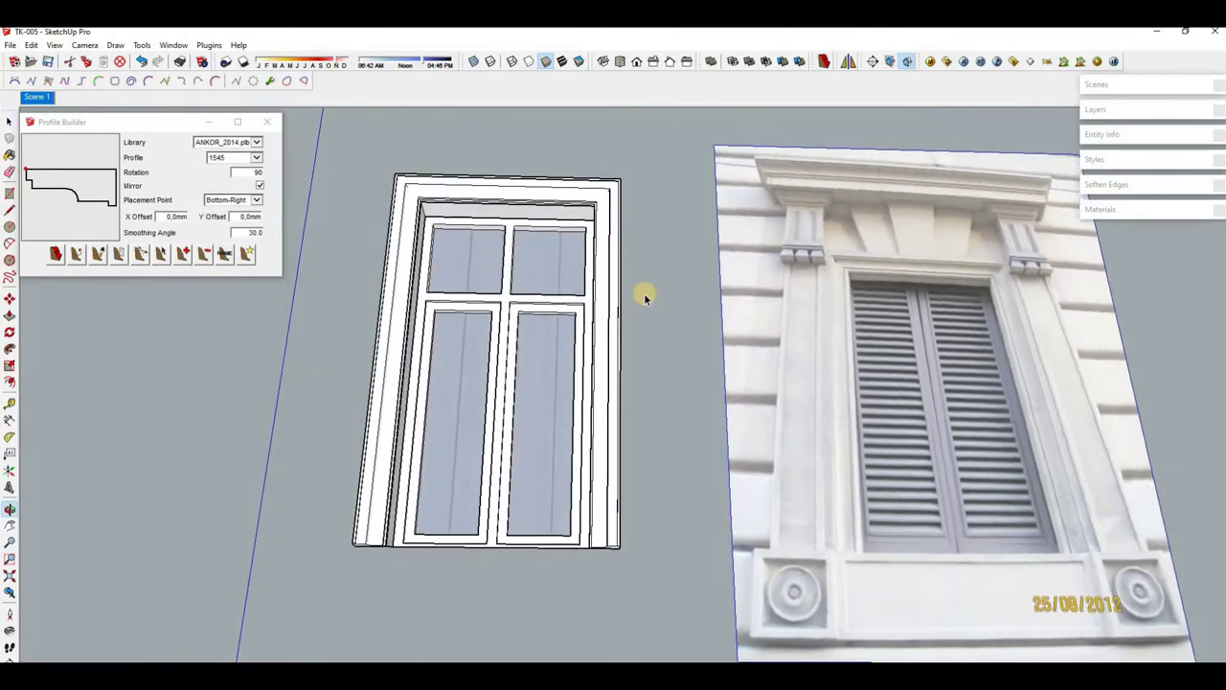
middle_drag(646, 294, 651, 287)
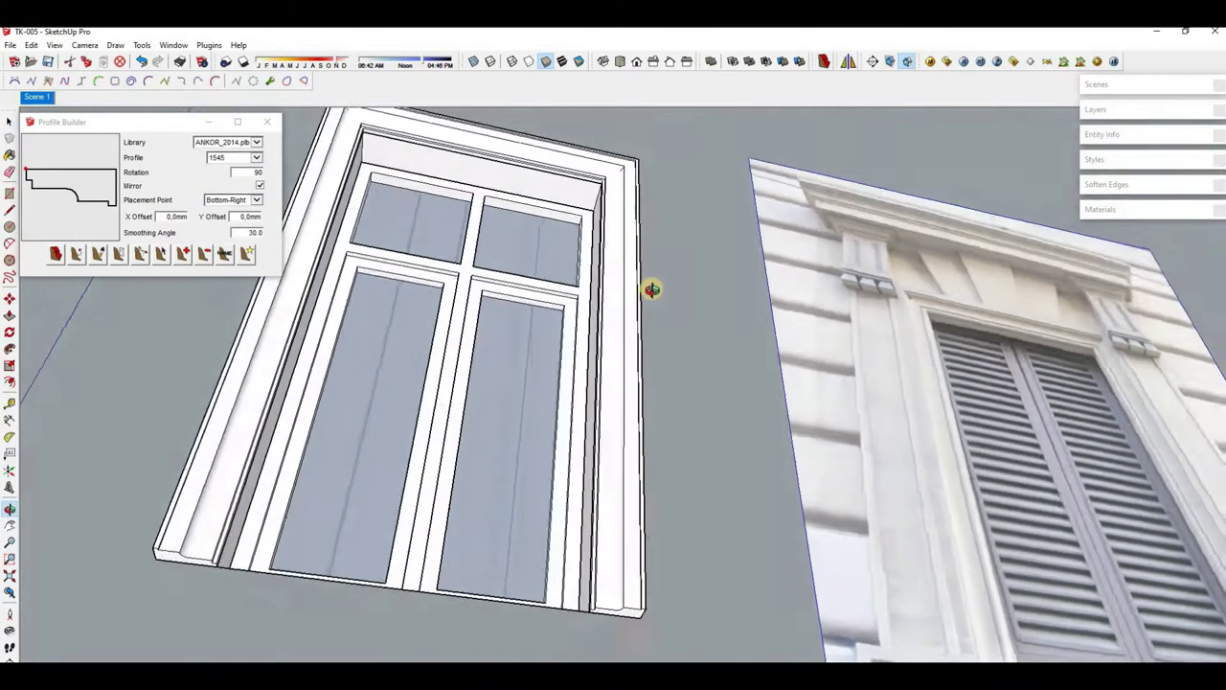
scroll(530, 423, up, 3)
scroll(530, 422, down, 3)
middle_drag(559, 394, 597, 356)
scroll(665, 304, up, 3)
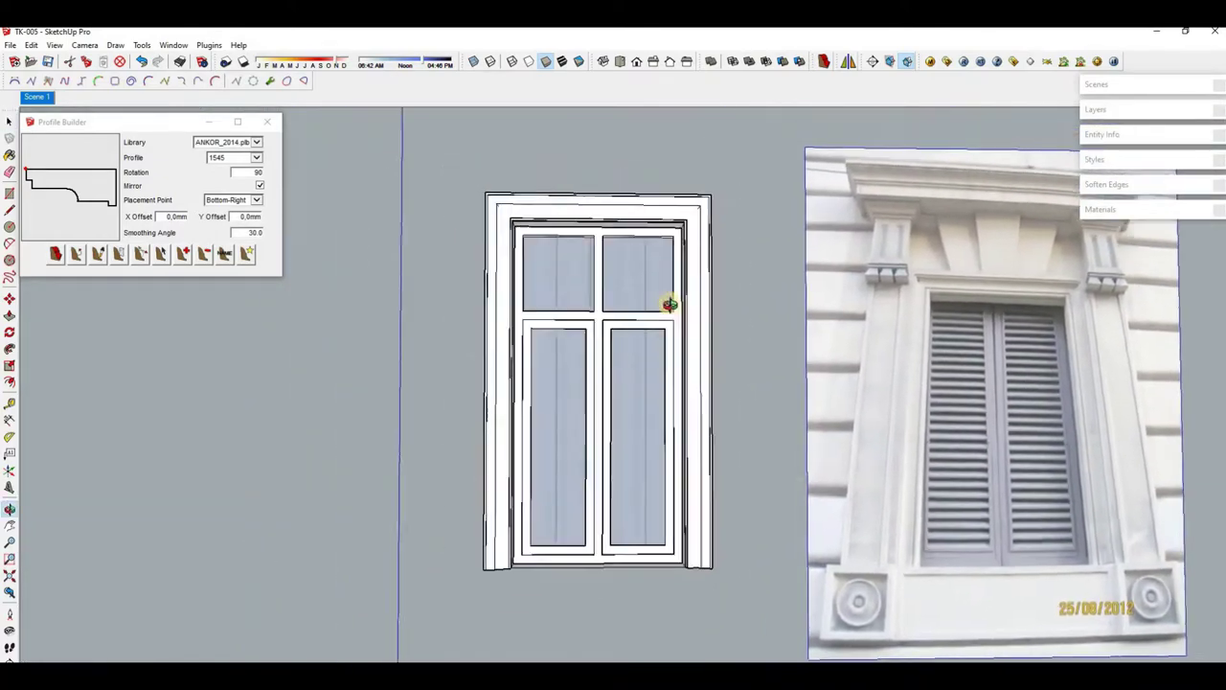
mouse_move(665, 304)
middle_down()
mouse_move(551, 239)
mouse_move(657, 154)
middle_up()
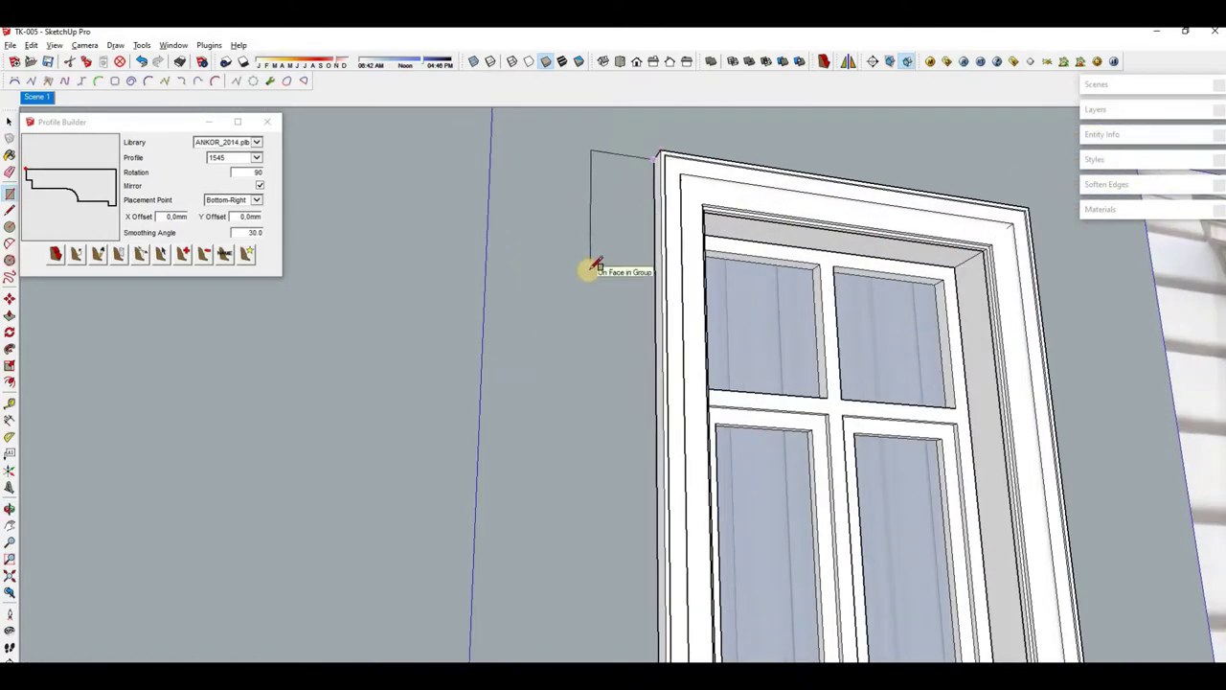
scroll(594, 325, down, 3)
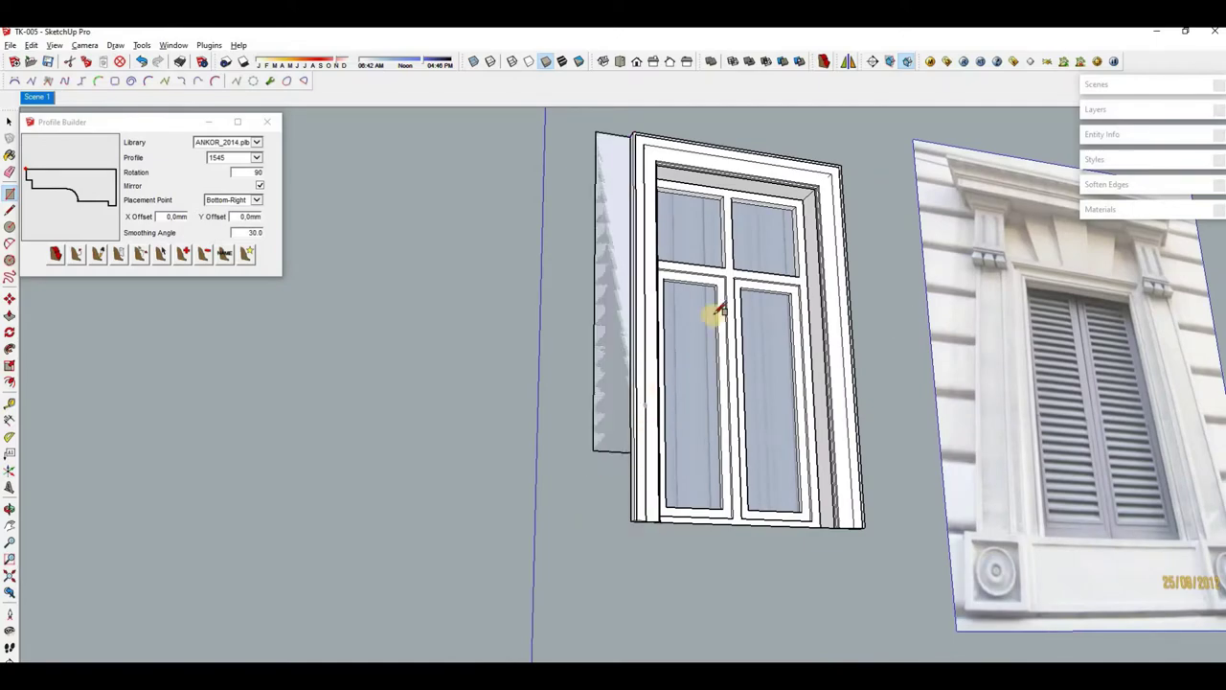
scroll(1021, 323, up, 3)
scroll(892, 367, up, 3)
scroll(643, 348, down, 5)
scroll(612, 374, up, 3)
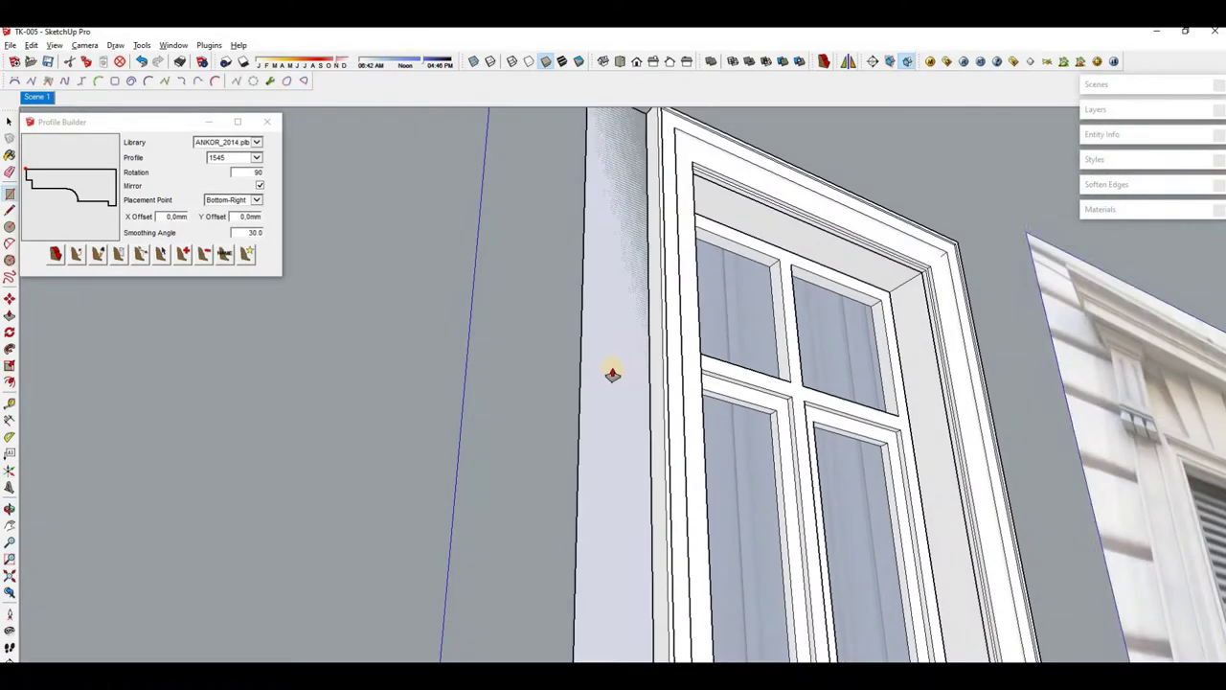
shift+middle_drag(699, 382, 384, 402)
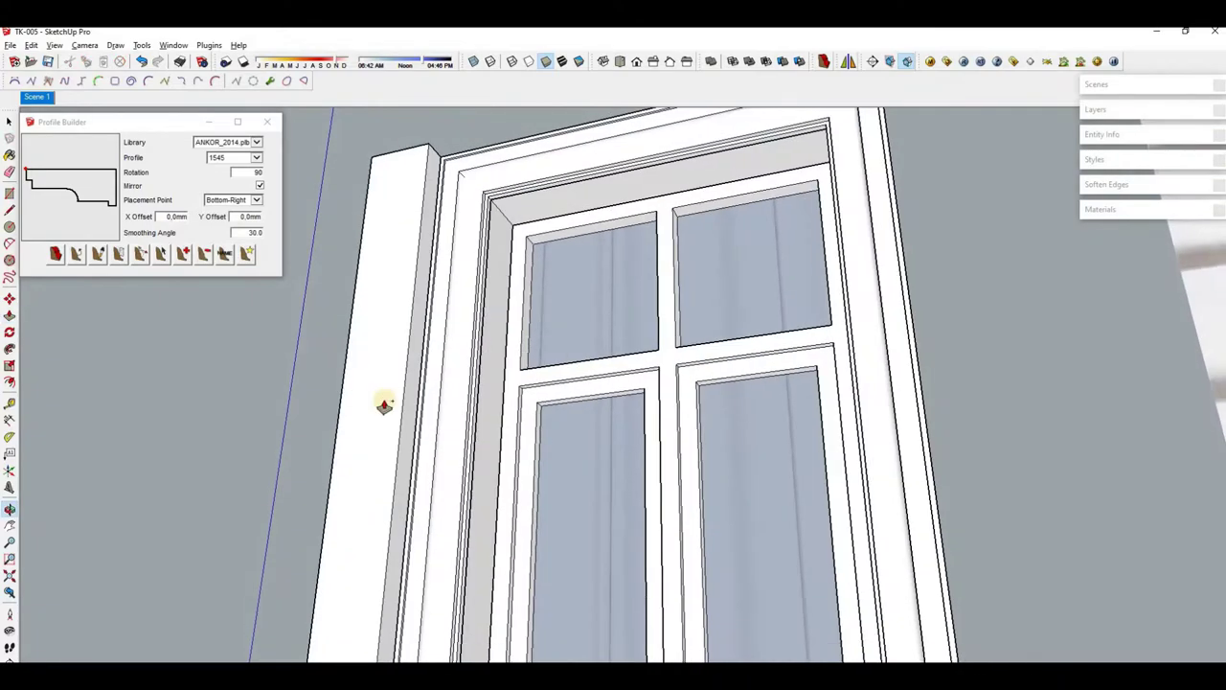
scroll(393, 402, up, 3)
scroll(406, 402, down, 3)
scroll(425, 479, up, 3)
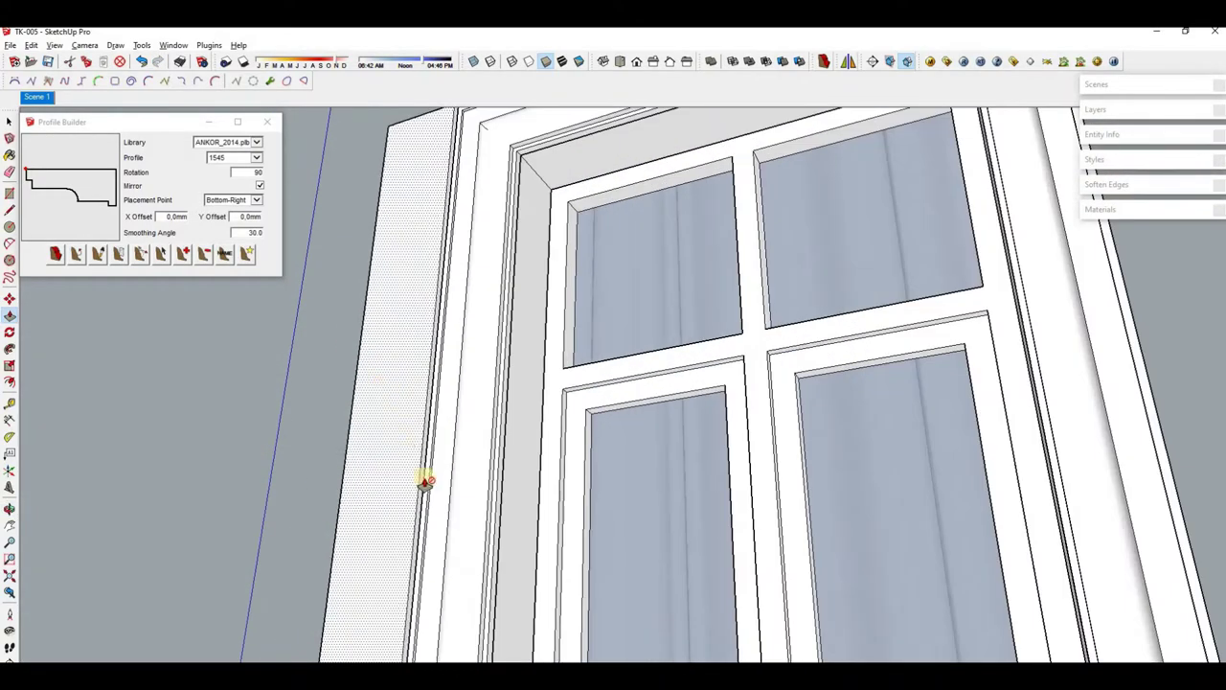
shift+middle_drag(424, 479, 706, 364)
scroll(782, 525, up, 3)
scroll(782, 525, down, 5)
mouse_move(753, 501)
middle_down()
mouse_move(753, 460)
mouse_move(630, 437)
middle_up()
scroll(557, 453, up, 2)
scroll(557, 454, up, 3)
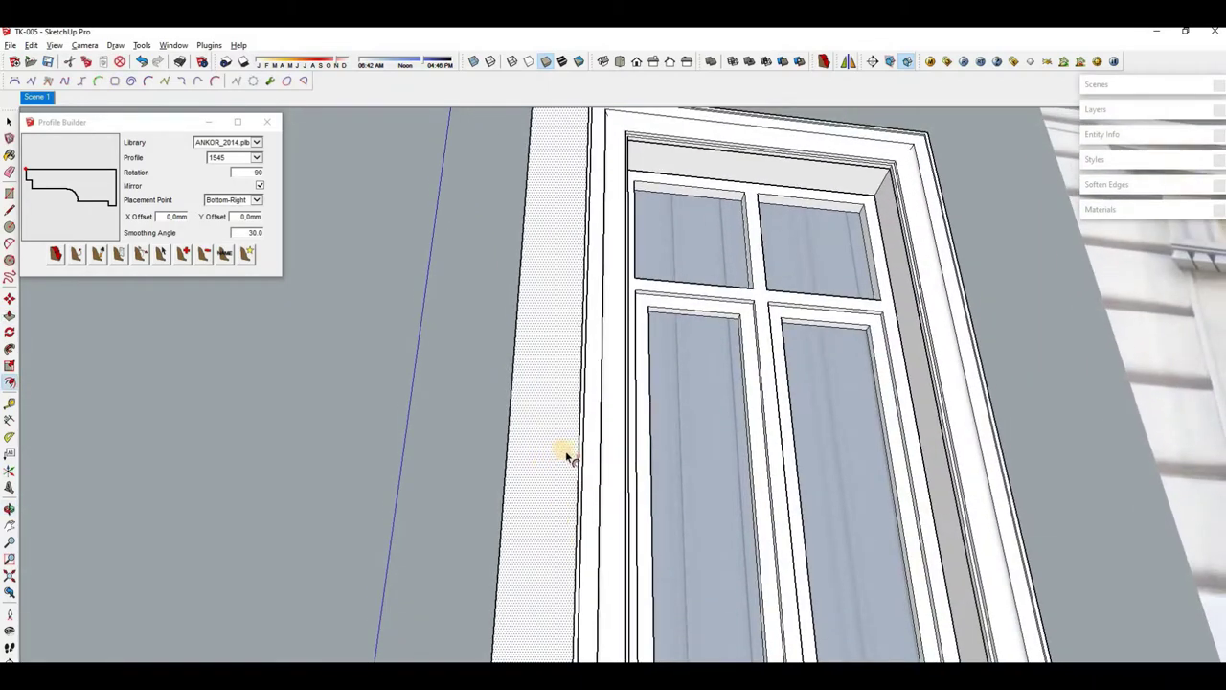
scroll(540, 507, down, 2)
scroll(569, 509, down, 2)
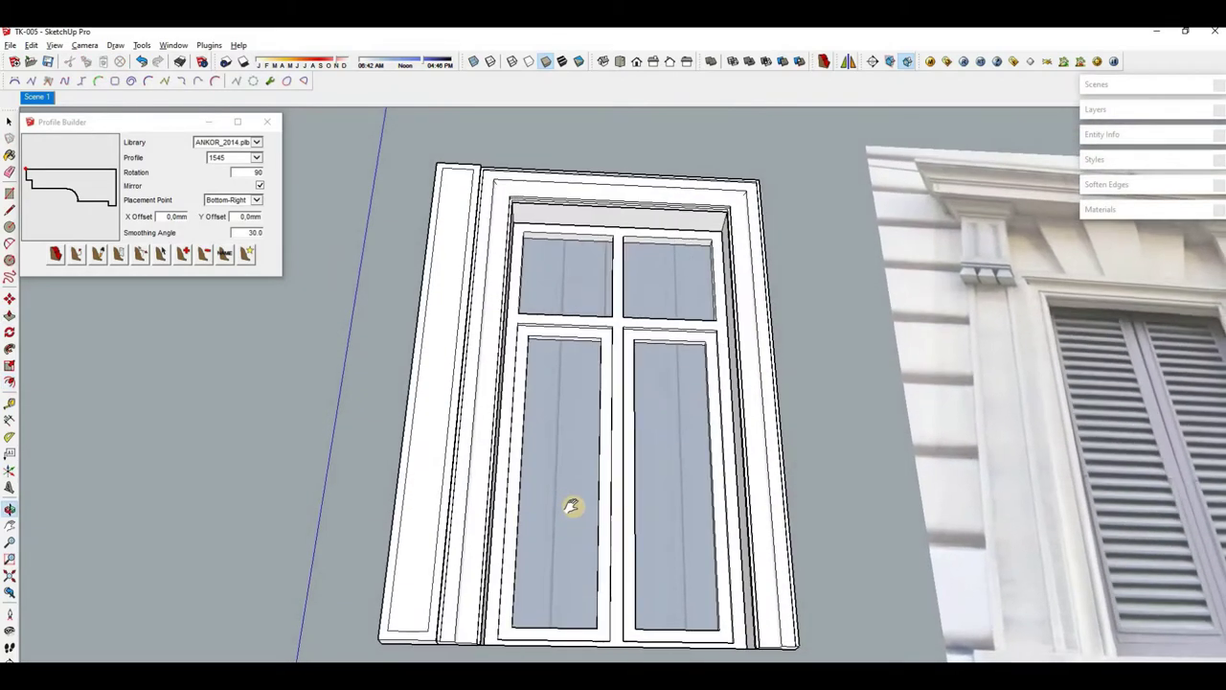
scroll(528, 512, up, 3)
scroll(540, 479, up, 2)
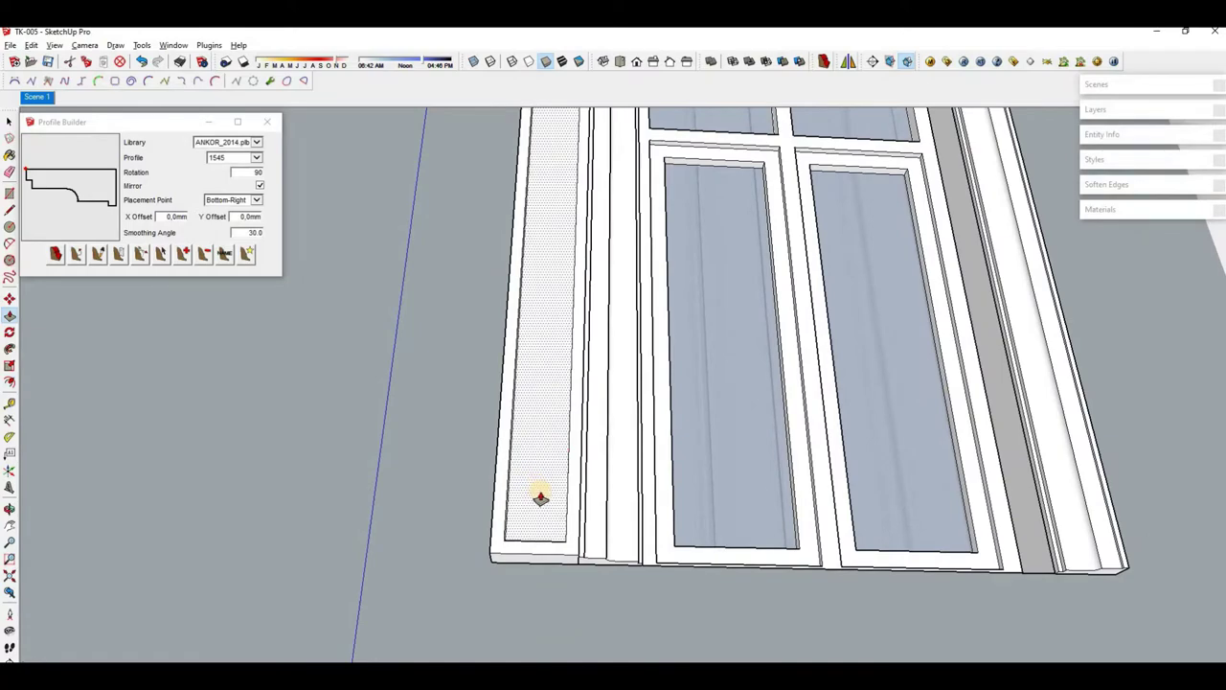
scroll(540, 497, down, 2)
mouse_move(470, 515)
middle_down()
mouse_move(712, 479)
mouse_move(780, 540)
middle_up()
scroll(487, 515, up, 2)
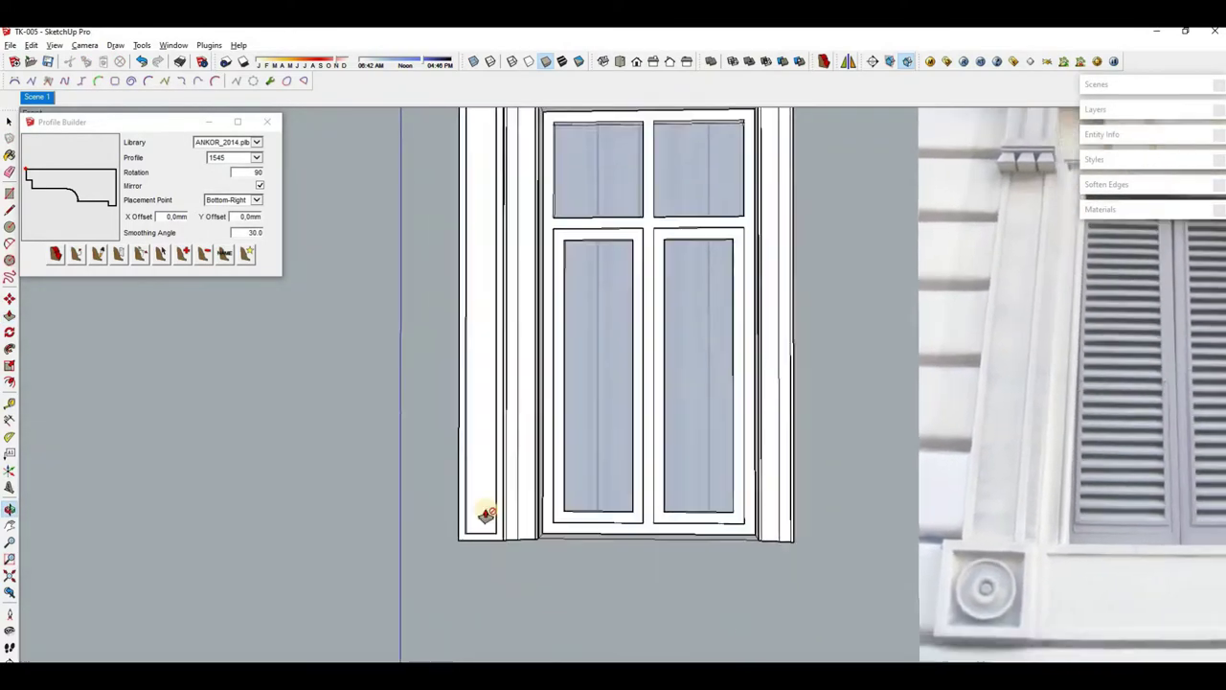
scroll(487, 515, up, 2)
mouse_move(509, 482)
middle_down()
mouse_move(556, 365)
mouse_move(520, 284)
middle_up()
scroll(579, 266, up, 2)
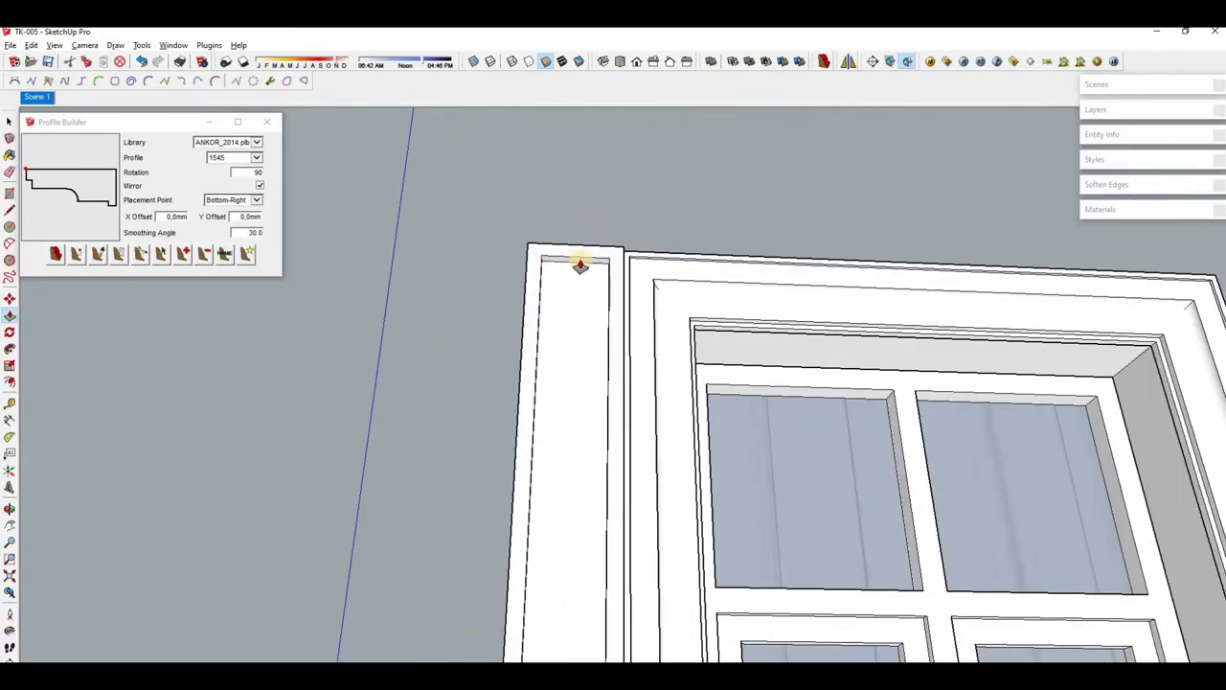
scroll(575, 288, down, 2)
mouse_move(562, 356)
middle_down()
mouse_move(527, 306)
mouse_move(514, 345)
middle_up()
scroll(502, 342, up, 1)
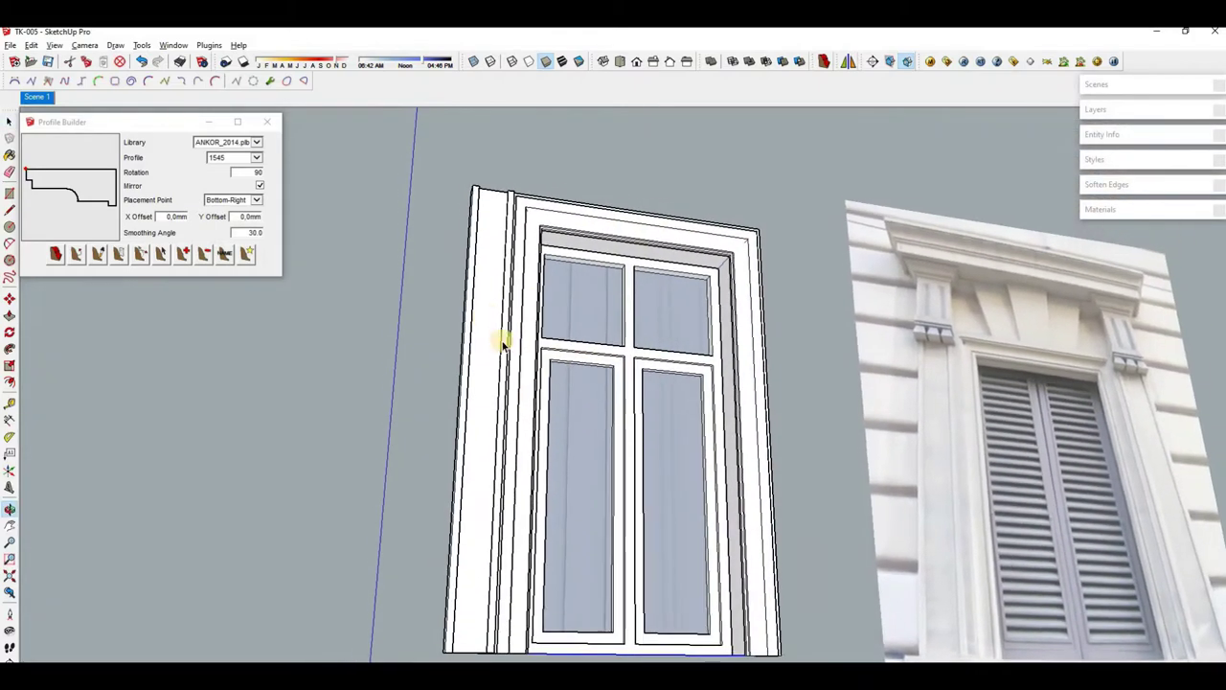
scroll(530, 385, up, 2)
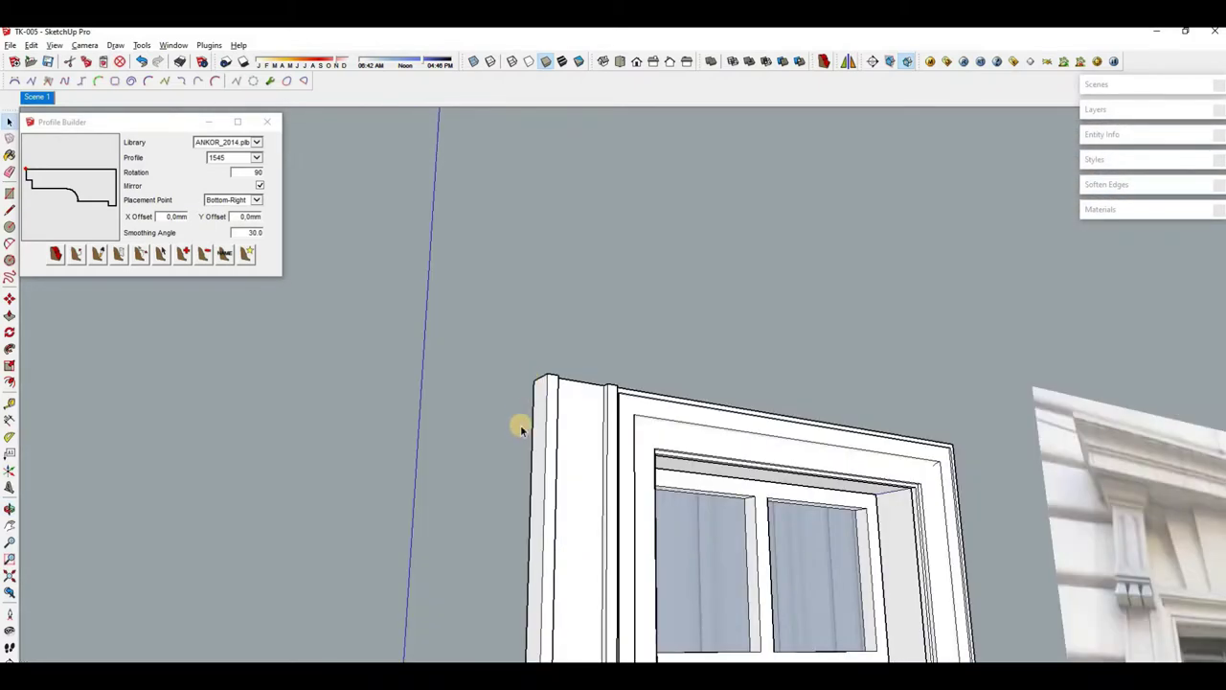
Select the fluted capital atop the left pilaster and zoom around it
middle_drag(547, 388, 579, 395)
click(572, 388)
scroll(571, 387, up, 3)
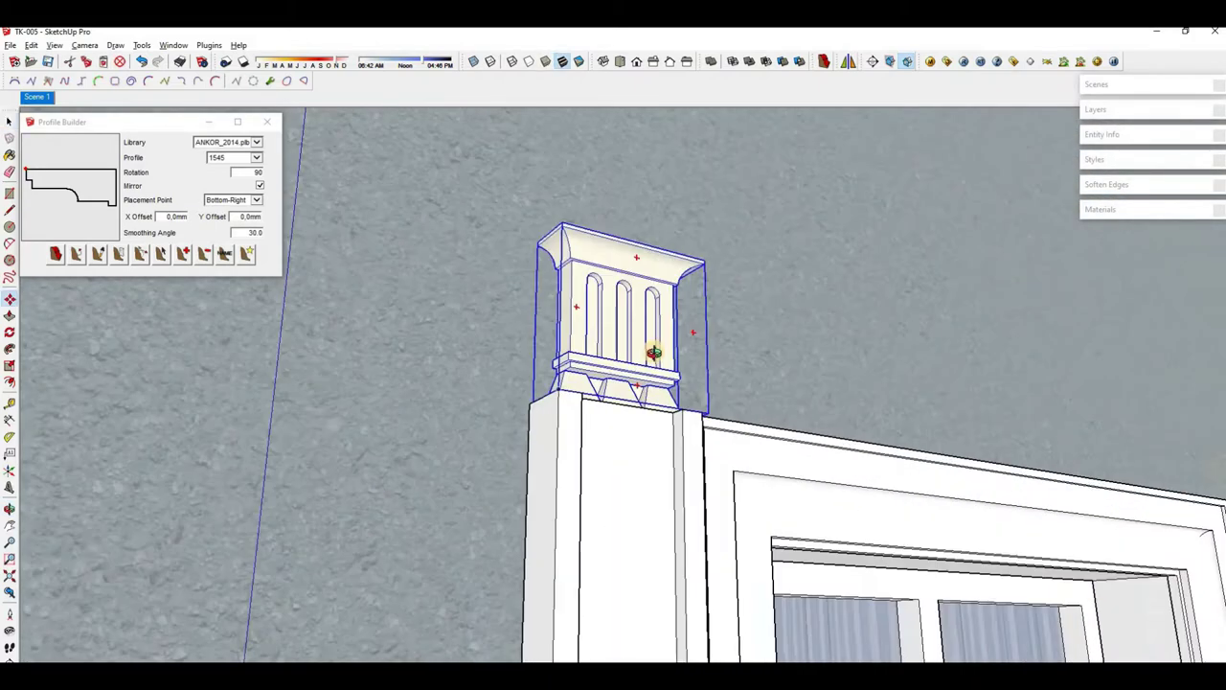
scroll(658, 351, up, 2)
scroll(652, 422, down, 2)
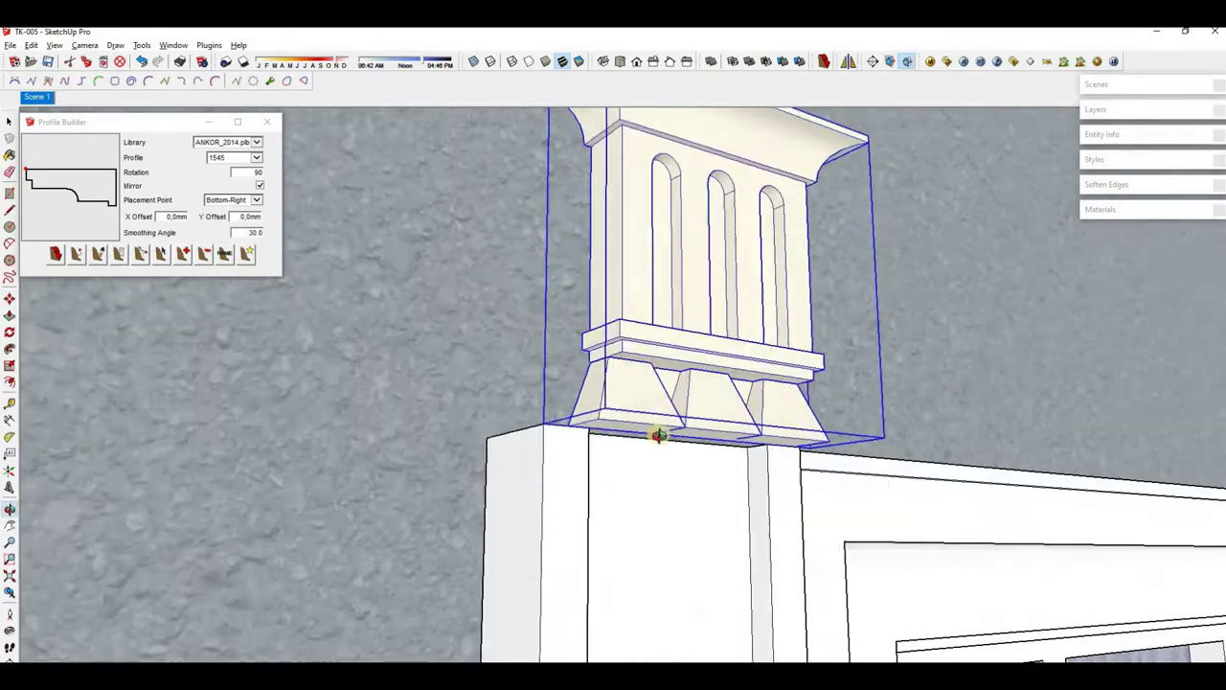
scroll(614, 431, down, 2)
scroll(440, 425, down, 2)
scroll(378, 393, down, 2)
mouse_move(374, 391)
middle_down()
mouse_move(575, 374)
mouse_move(852, 493)
mouse_move(562, 413)
mouse_move(515, 365)
middle_up()
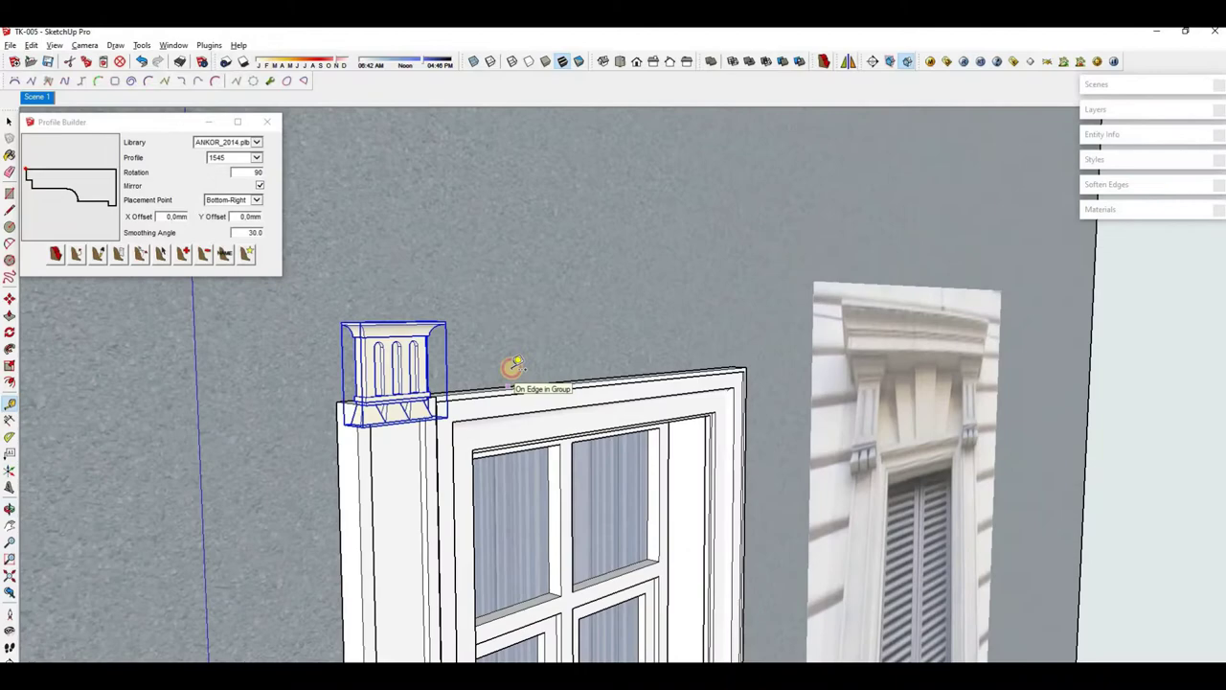
Fix a Tape Measure guideline above the window
click(524, 261)
scroll(498, 364, down, 3)
scroll(596, 392, down, 2)
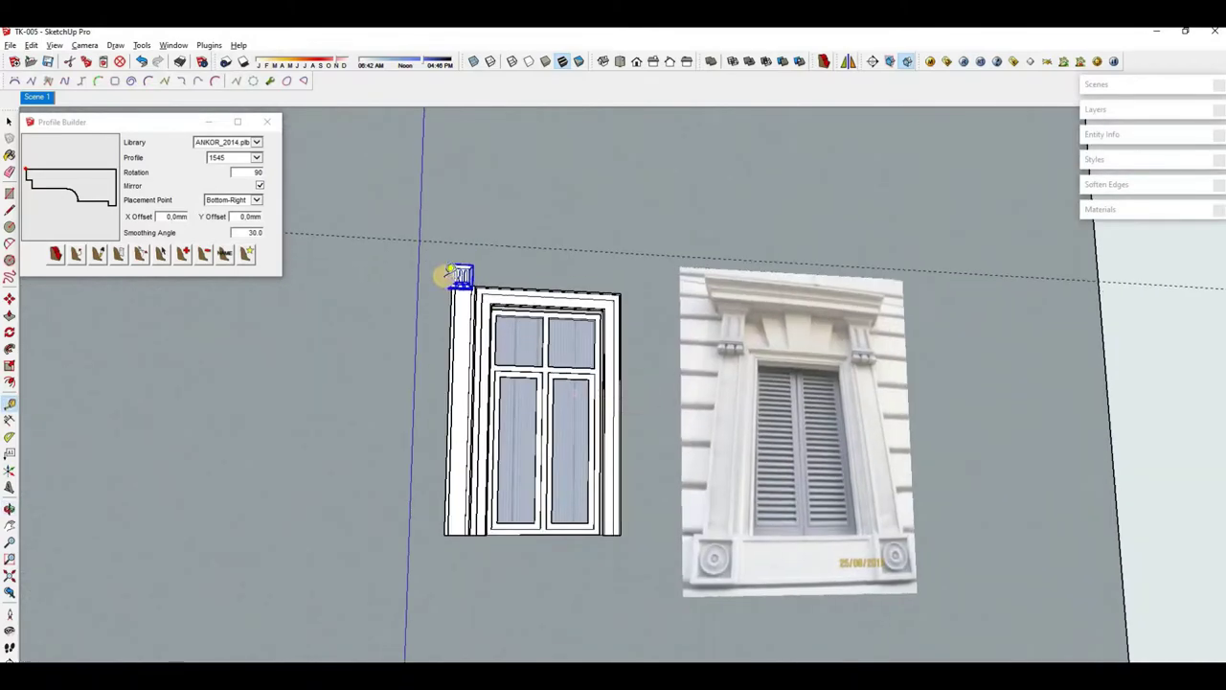
scroll(450, 273, up, 3)
scroll(575, 371, up, 2)
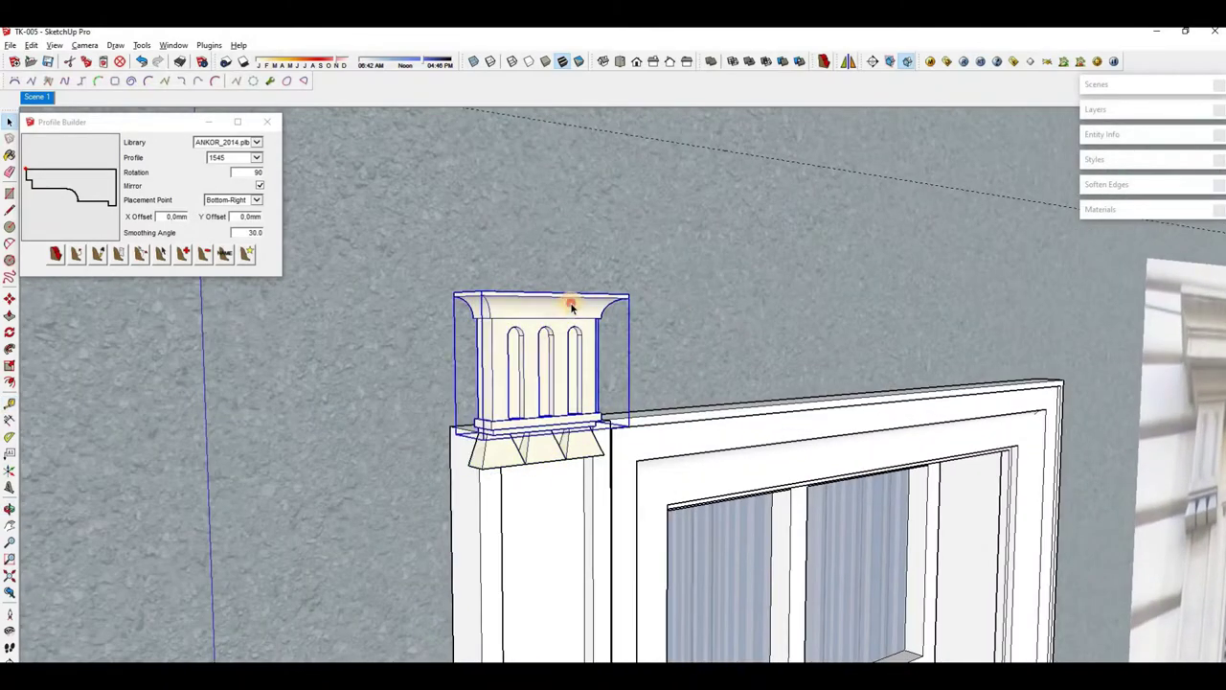
scroll(571, 306, down, 3)
Reselect the pilaster capital and orbit to a frontal view of it
mouse_move(479, 429)
middle_down()
mouse_move(582, 320)
mouse_move(540, 271)
middle_up()
scroll(587, 321, up, 3)
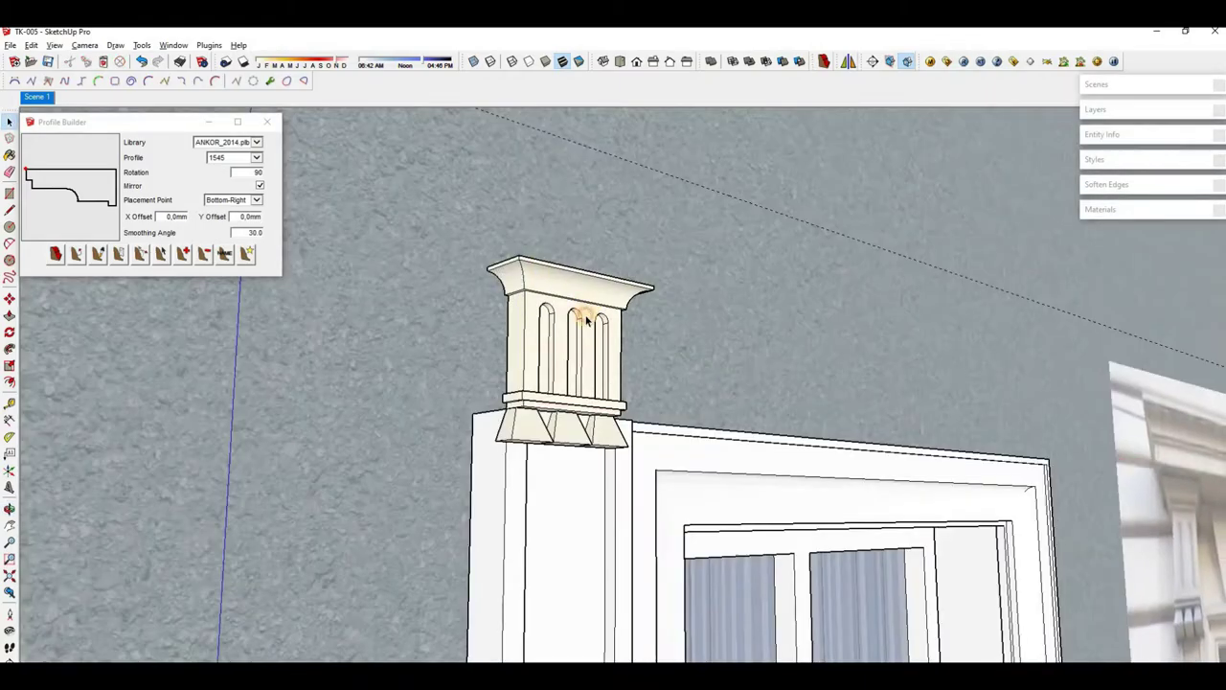
click(588, 321)
scroll(547, 364, up, 2)
mouse_move(548, 364)
middle_down()
mouse_move(673, 432)
mouse_move(638, 498)
mouse_move(309, 339)
mouse_move(501, 364)
mouse_move(699, 329)
mouse_move(348, 315)
middle_up()
Select the pilaster capital and orbit to a straight front elevation
scroll(459, 276, down, 3)
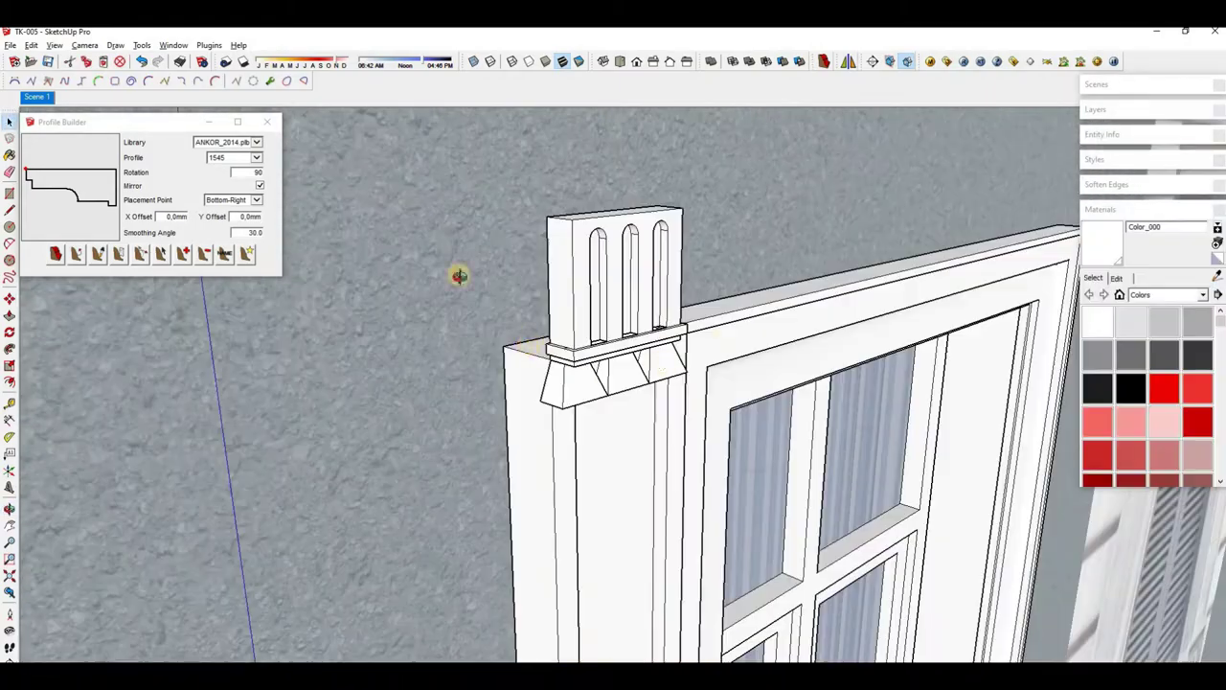
middle_drag(459, 276, 545, 397)
click(543, 416)
scroll(572, 467, up, 2)
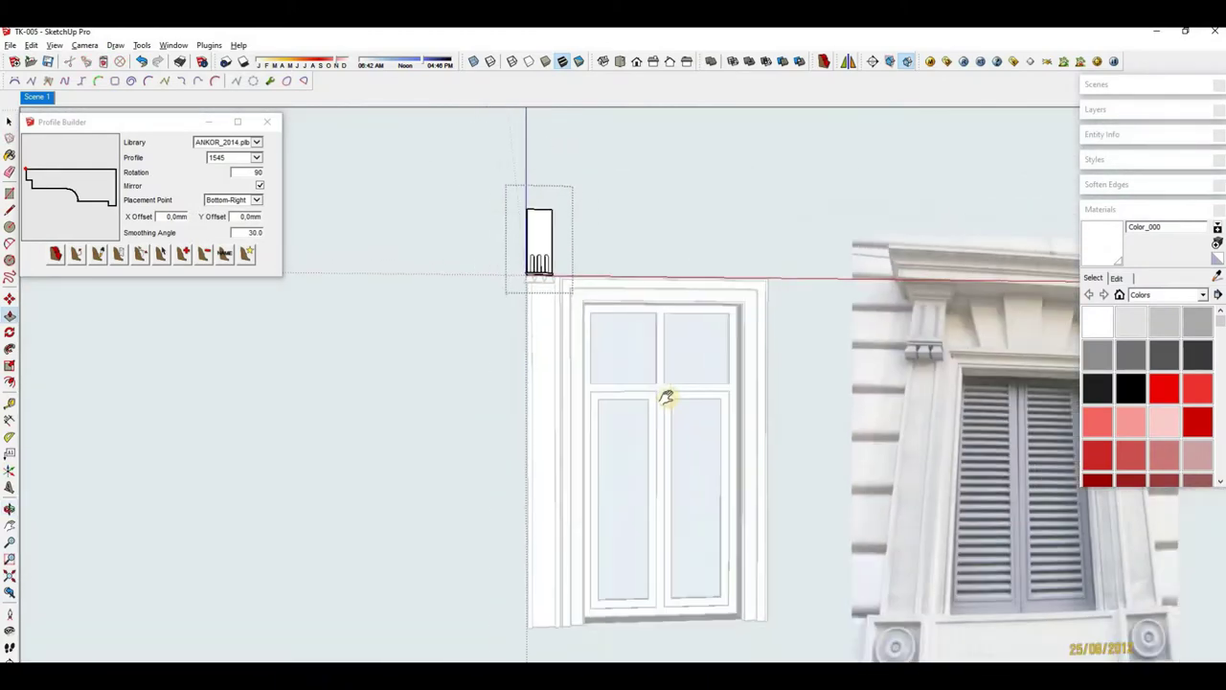
shift+middle_drag(666, 397, 641, 395)
middle_drag(533, 227, 577, 347)
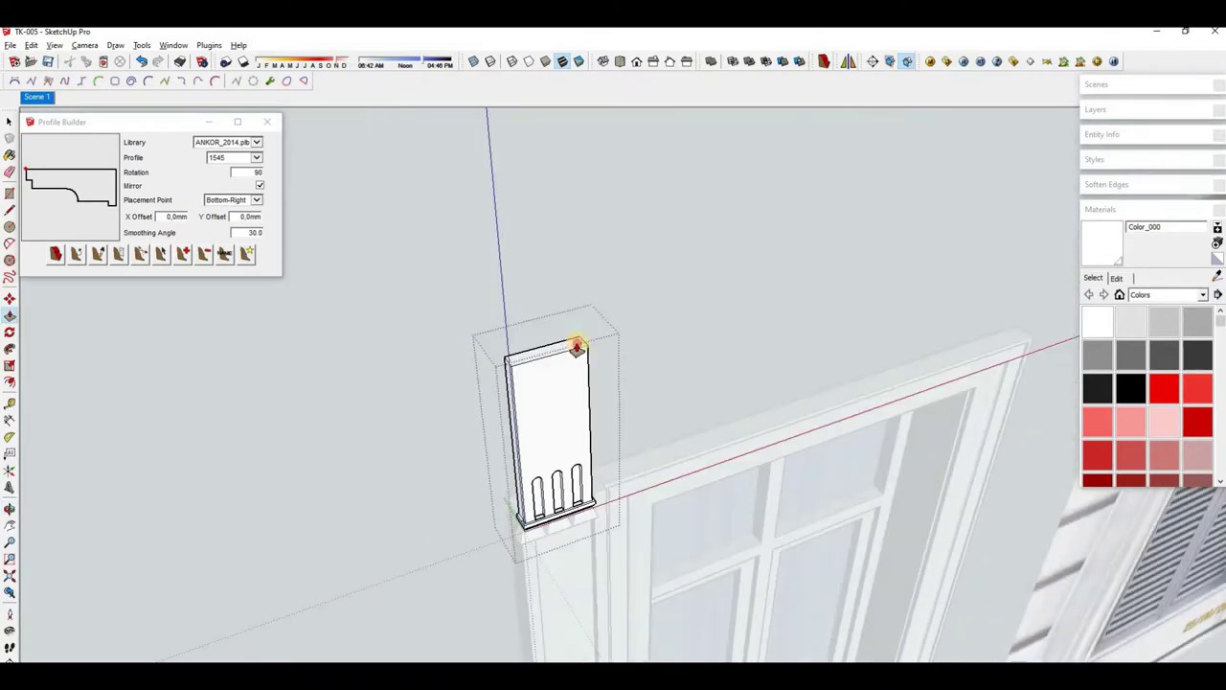
middle_drag(686, 458, 588, 310)
scroll(589, 309, up, 2)
scroll(572, 381, up, 3)
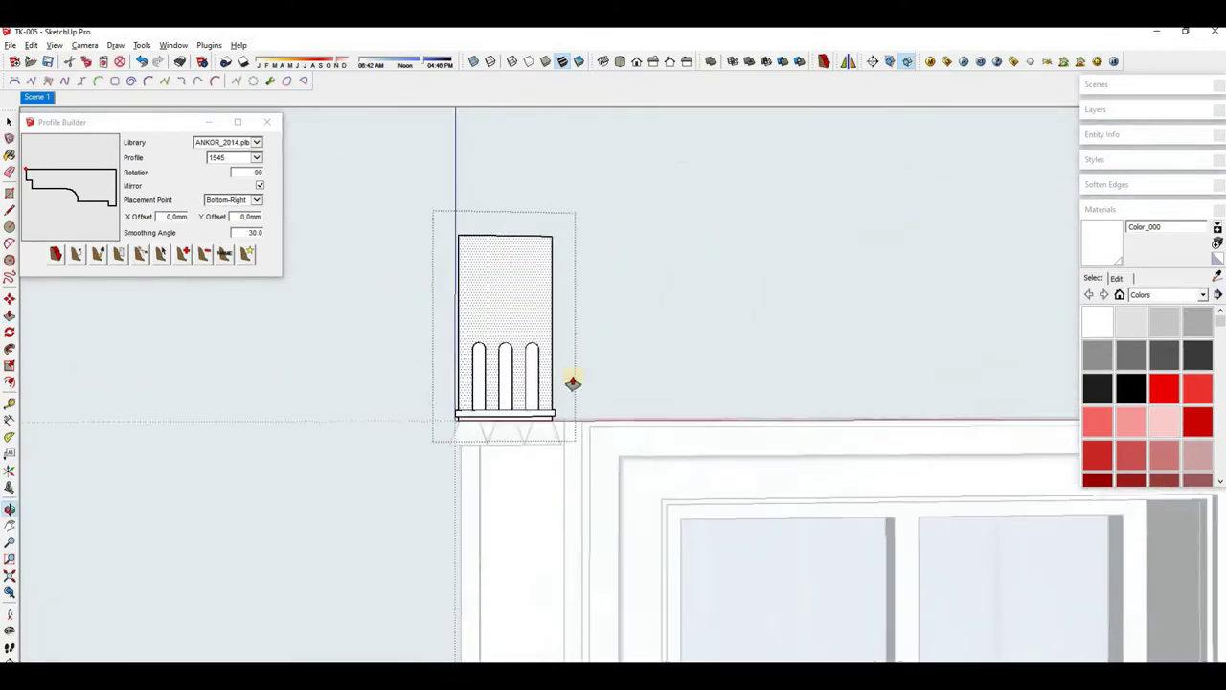
scroll(515, 373, up, 3)
Scale the capital by stretching a grip to a new size
click(515, 372)
key(s)
middle_drag(514, 373, 448, 367)
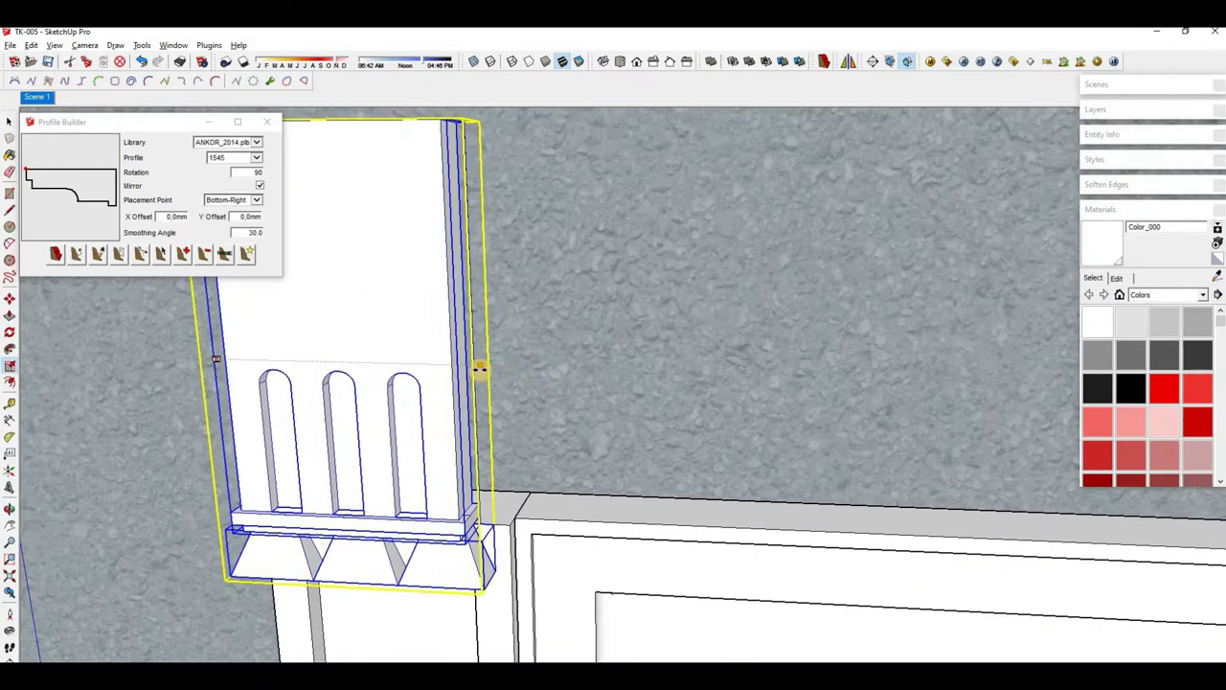
middle_drag(530, 381, 506, 252)
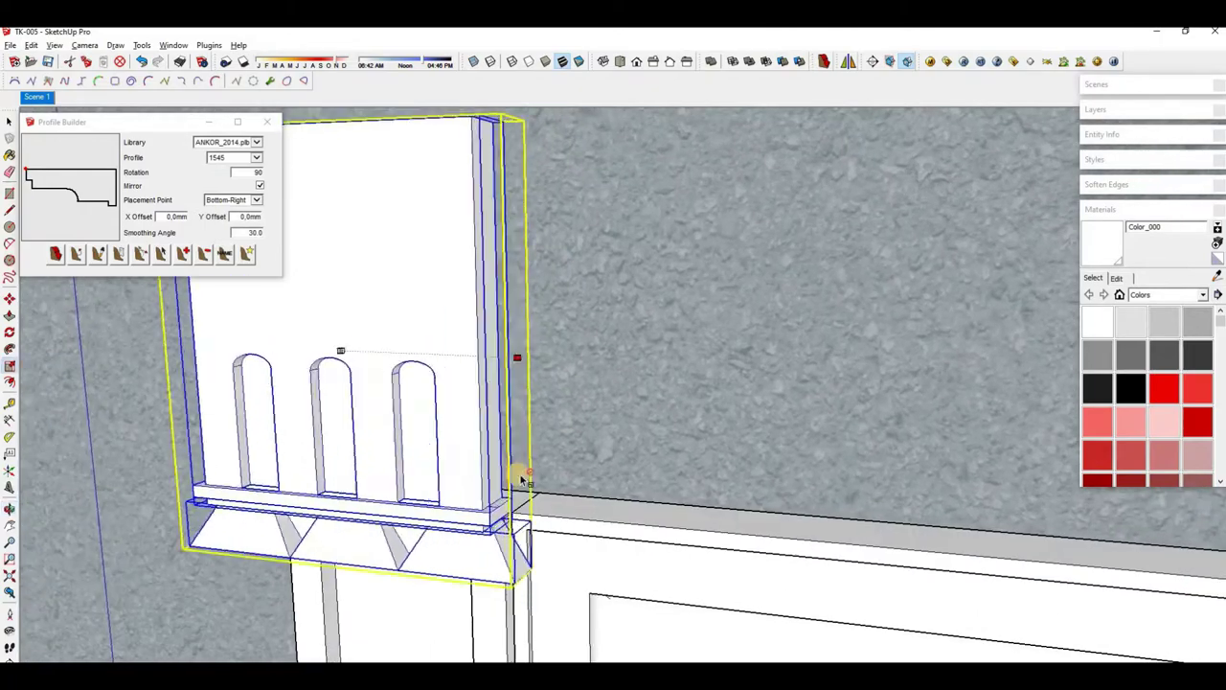
middle_drag(514, 465, 479, 533)
key(space)
scroll(494, 470, up, 2)
scroll(496, 374, up, 2)
Reselect the capital for another Scale and check it from a low angle
click(528, 482)
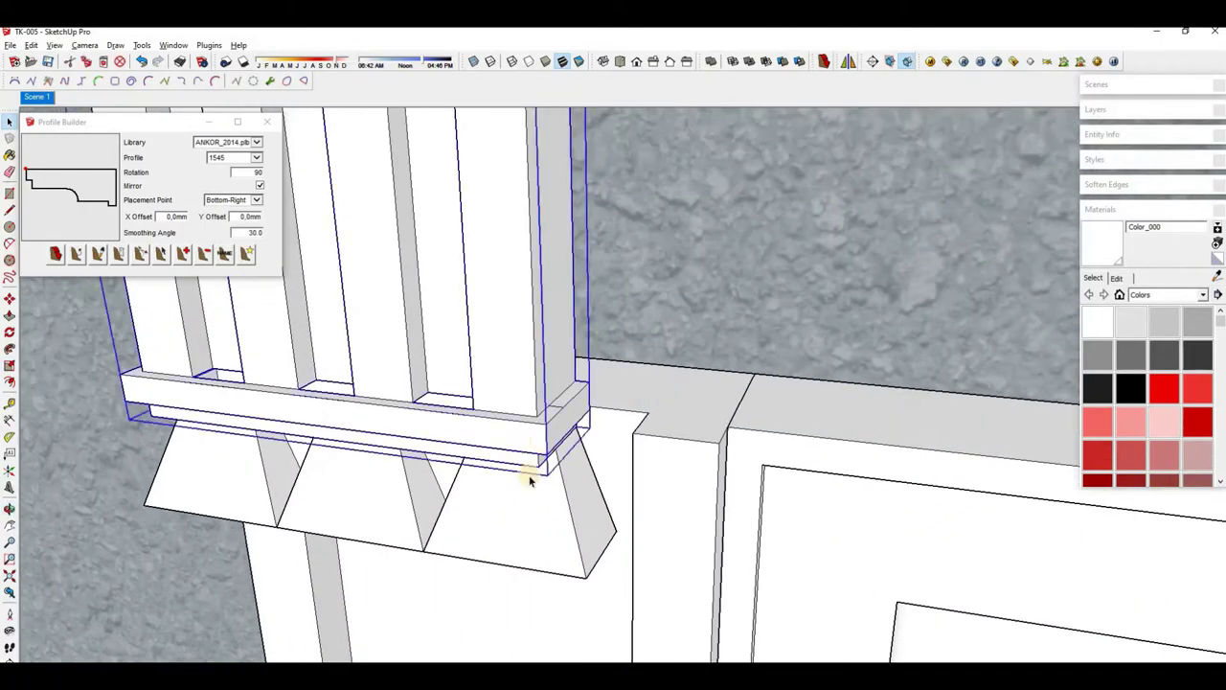
scroll(574, 371, down, 5)
scroll(599, 372, up, 4)
mouse_move(626, 394)
middle_down()
mouse_move(599, 172)
mouse_move(547, 402)
middle_up()
scroll(600, 177, down, 2)
scroll(614, 182, up, 1)
key(s)
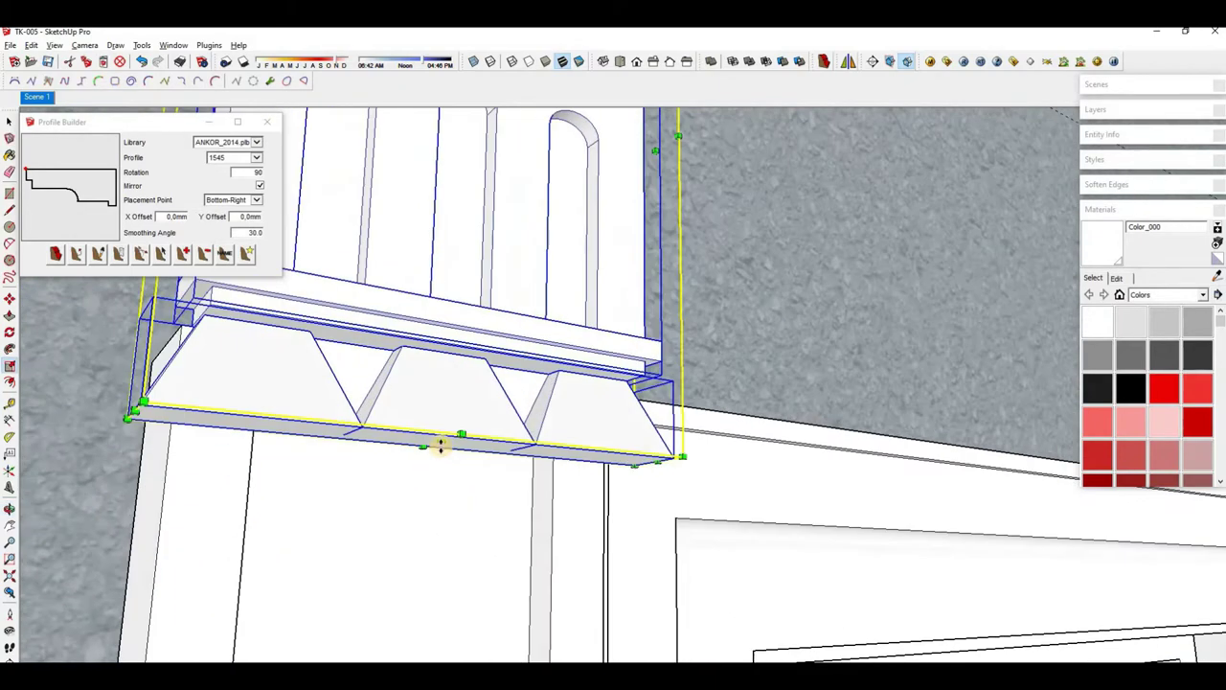
click(163, 64)
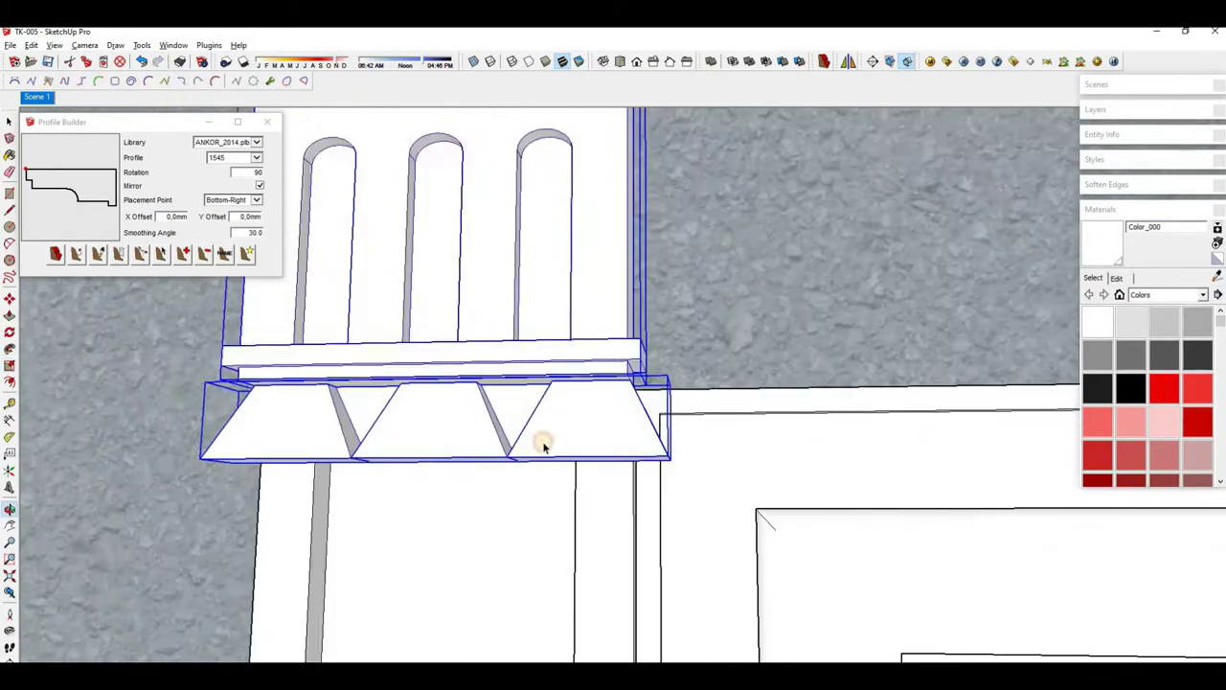
middle_drag(542, 431, 635, 492)
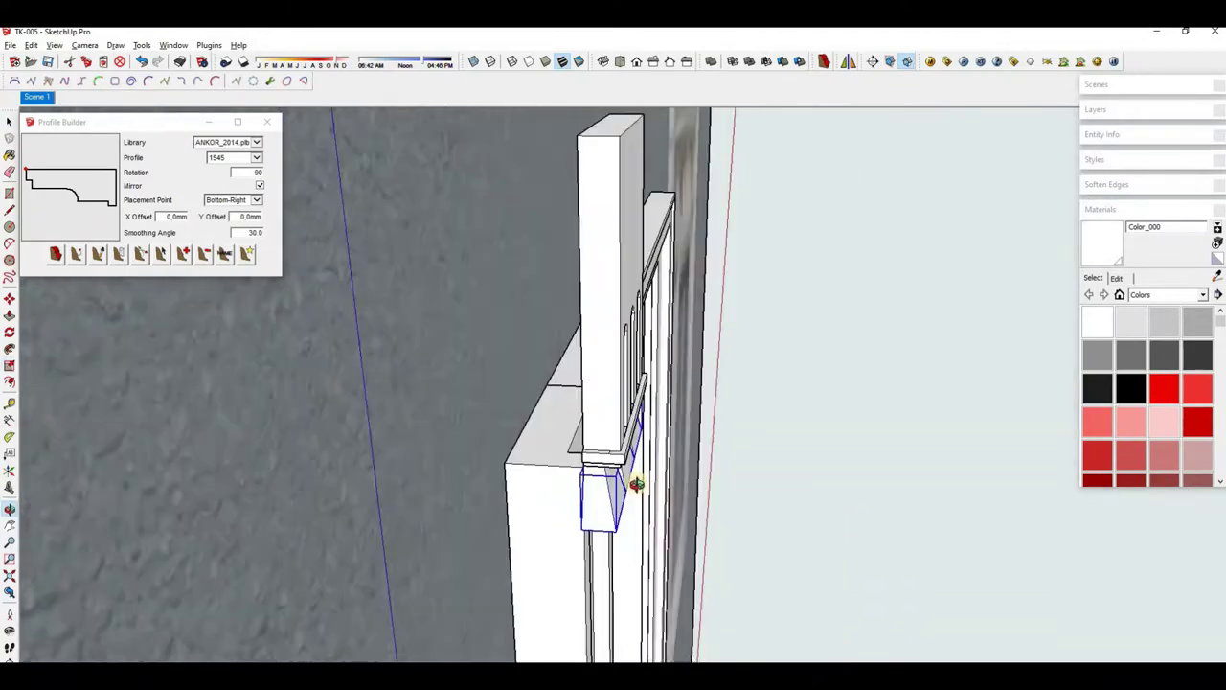
right_click(501, 323)
scroll(692, 363, up, 3)
middle_drag(692, 363, 701, 343)
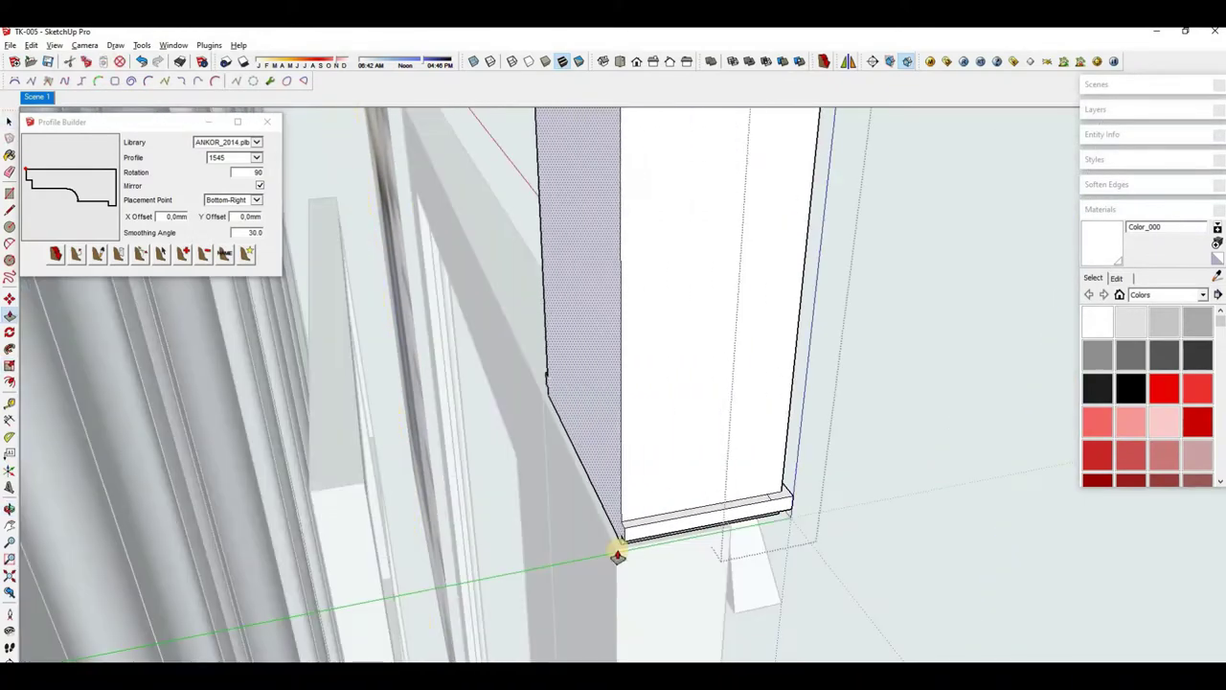
mouse_move(618, 556)
middle_down()
mouse_move(739, 405)
mouse_move(751, 434)
middle_up()
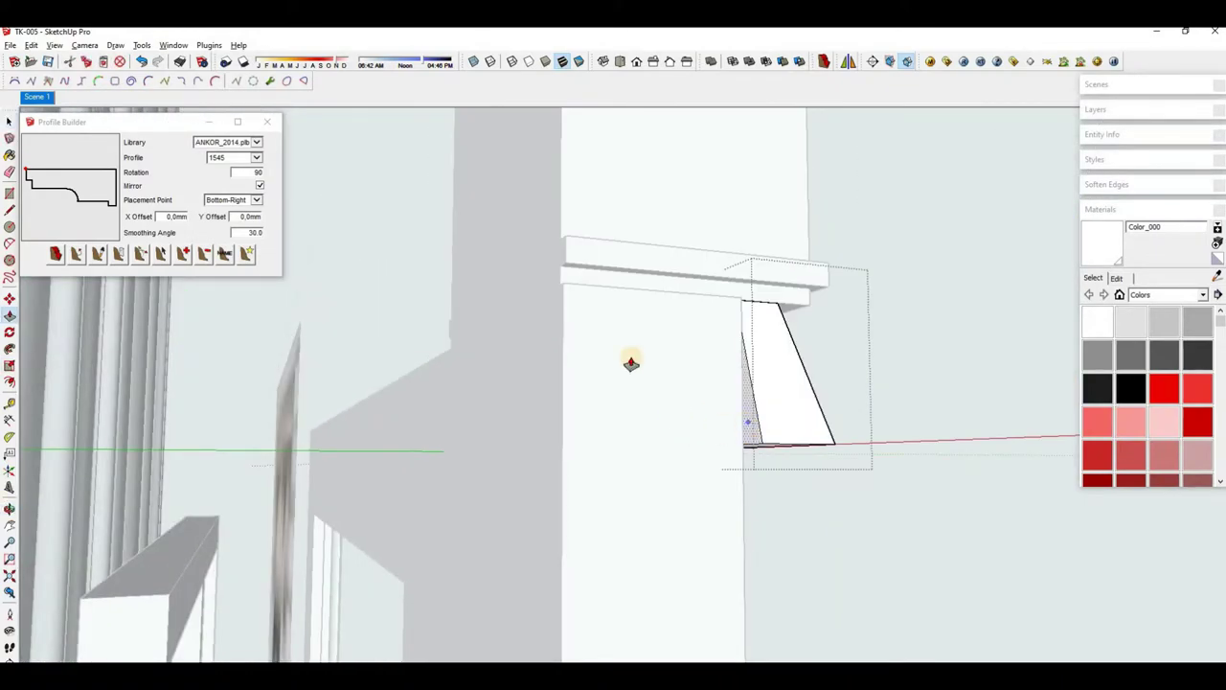
scroll(690, 360, down, 3)
middle_drag(580, 383, 477, 364)
scroll(476, 364, down, 3)
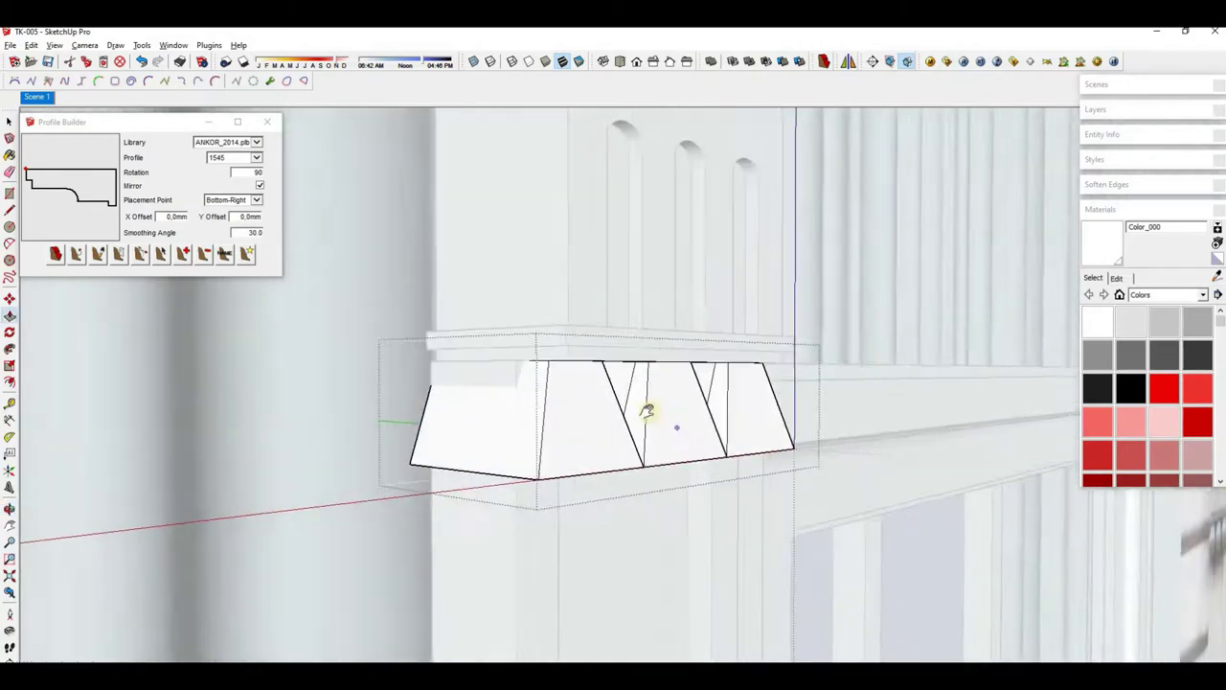
mouse_move(649, 416)
middle_down()
mouse_move(450, 436)
mouse_move(512, 260)
middle_up()
scroll(508, 465, up, 5)
scroll(501, 465, up, 3)
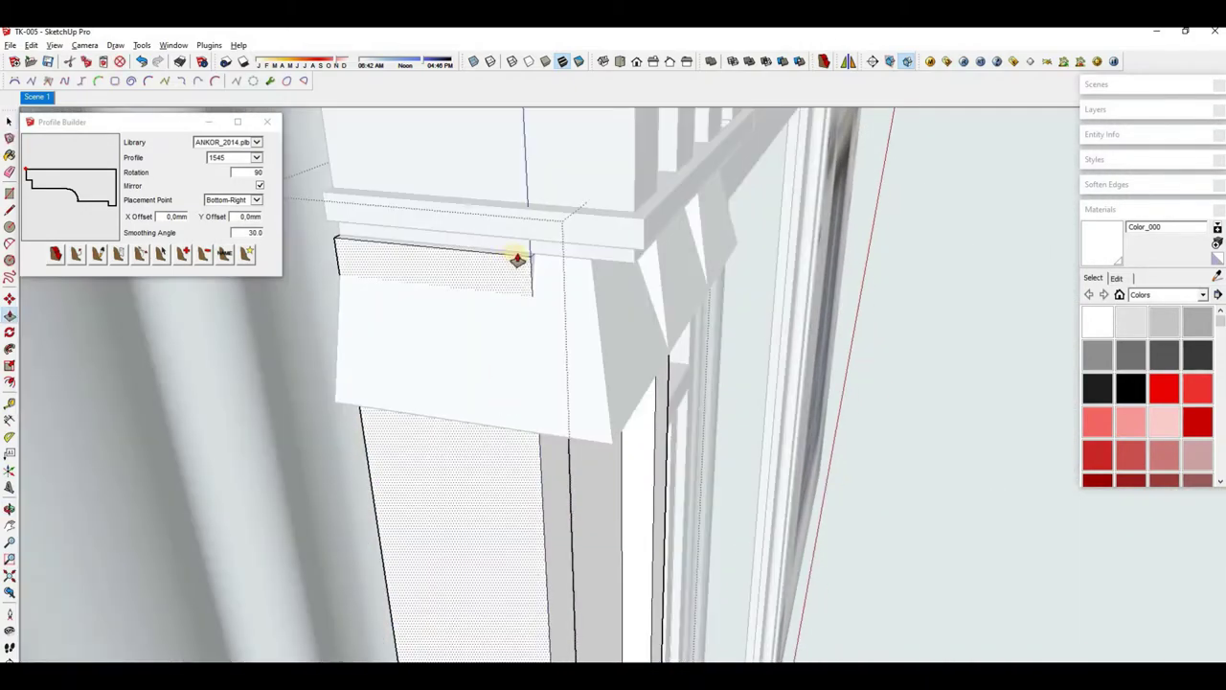
scroll(312, 202, down, 4)
mouse_move(323, 323)
middle_down()
mouse_move(386, 329)
mouse_move(426, 287)
middle_up()
scroll(426, 287, down, 3)
mouse_move(460, 240)
middle_down()
mouse_move(638, 332)
mouse_move(638, 375)
mouse_move(497, 329)
mouse_move(430, 238)
middle_up()
scroll(497, 328, up, 3)
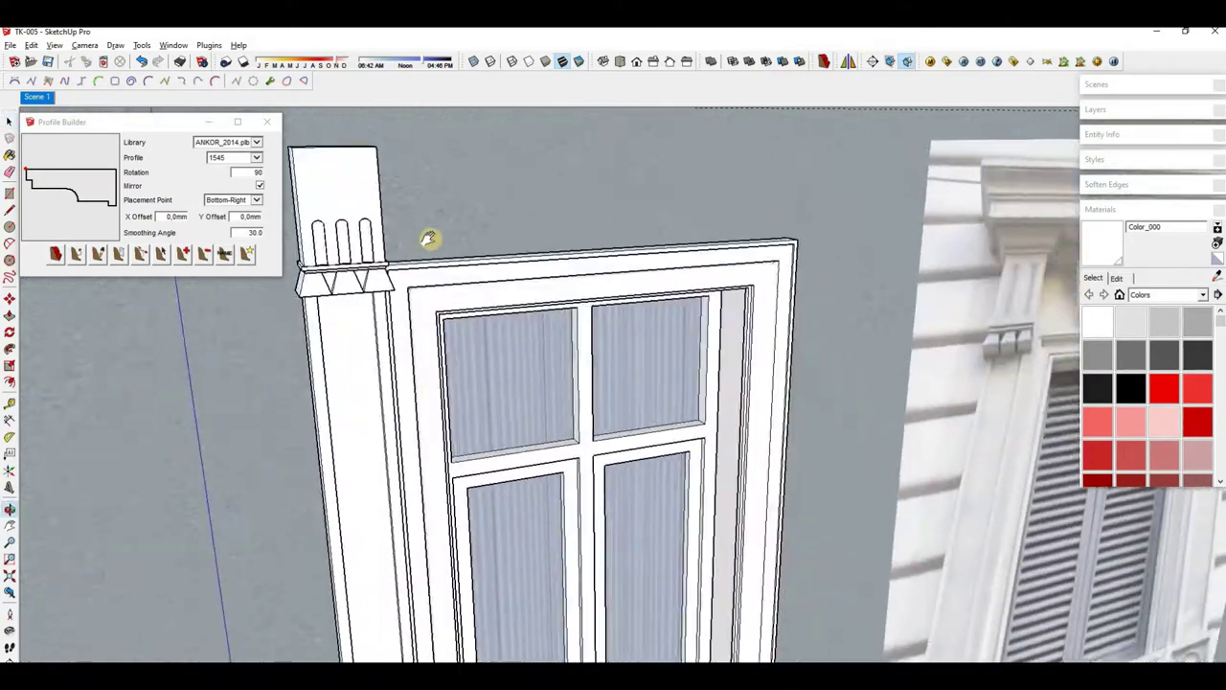
Build the profile 1180 crown moulding along the pilaster top and top rail
click(256, 157)
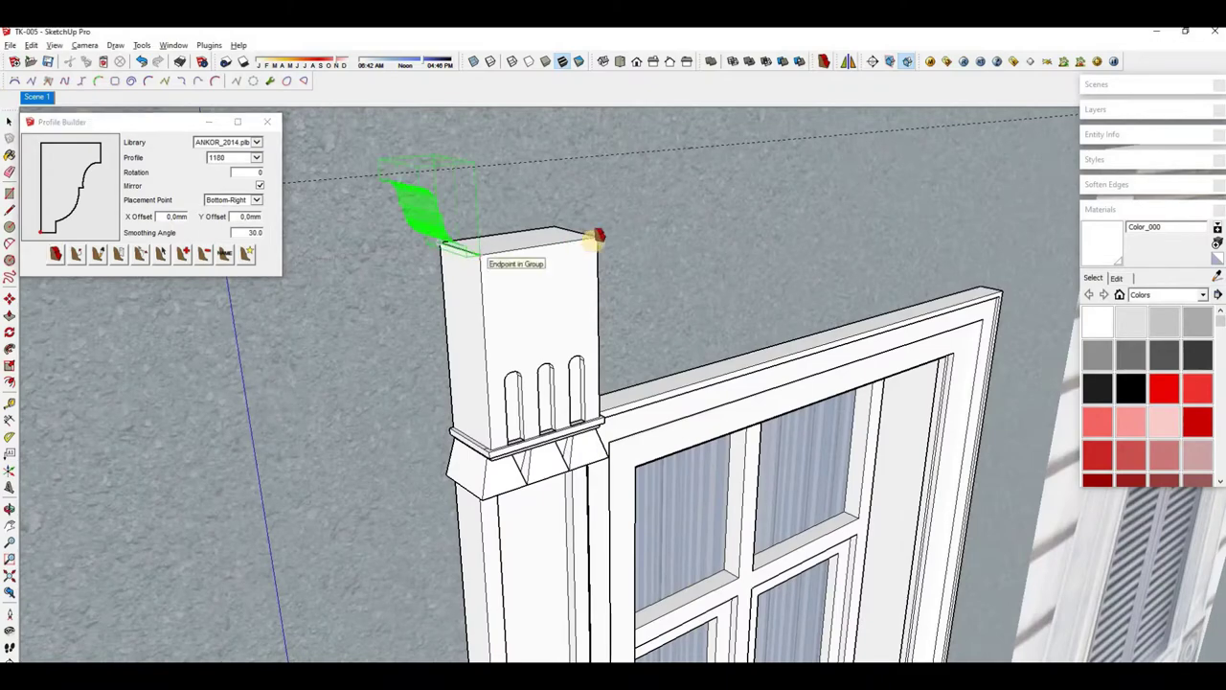
click(596, 236)
middle_drag(596, 236, 575, 217)
middle_drag(726, 241, 917, 417)
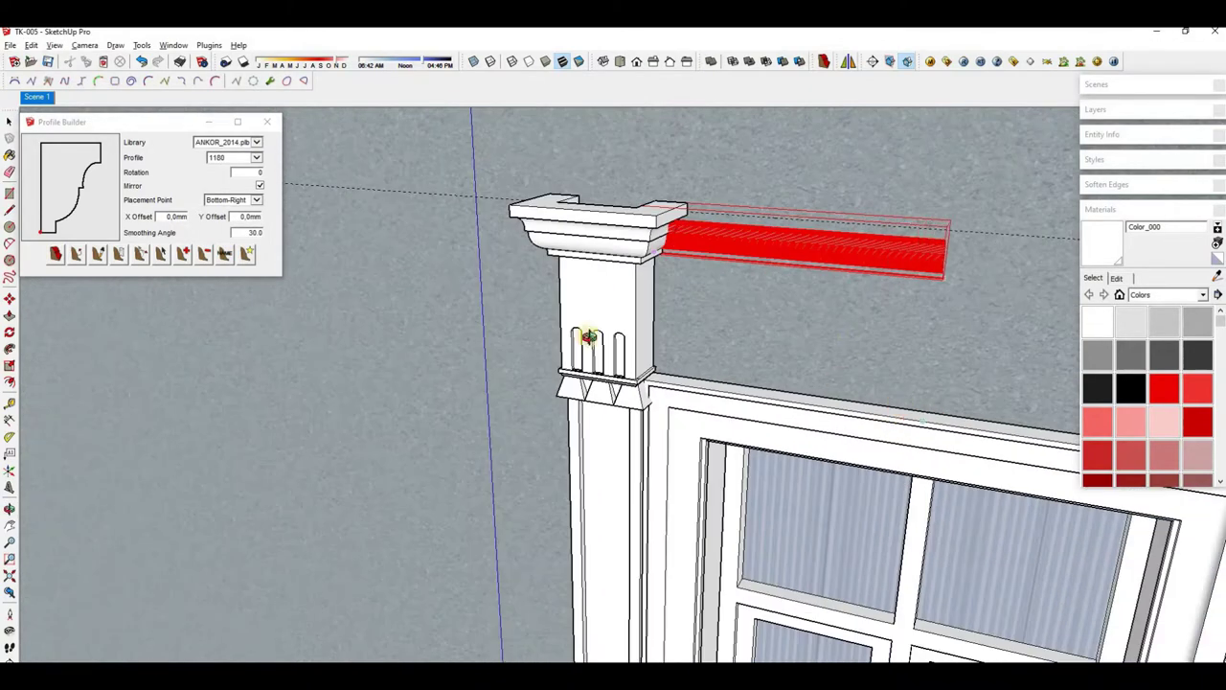
scroll(588, 335, down, 3)
scroll(607, 301, down, 2)
middle_drag(633, 281, 565, 223)
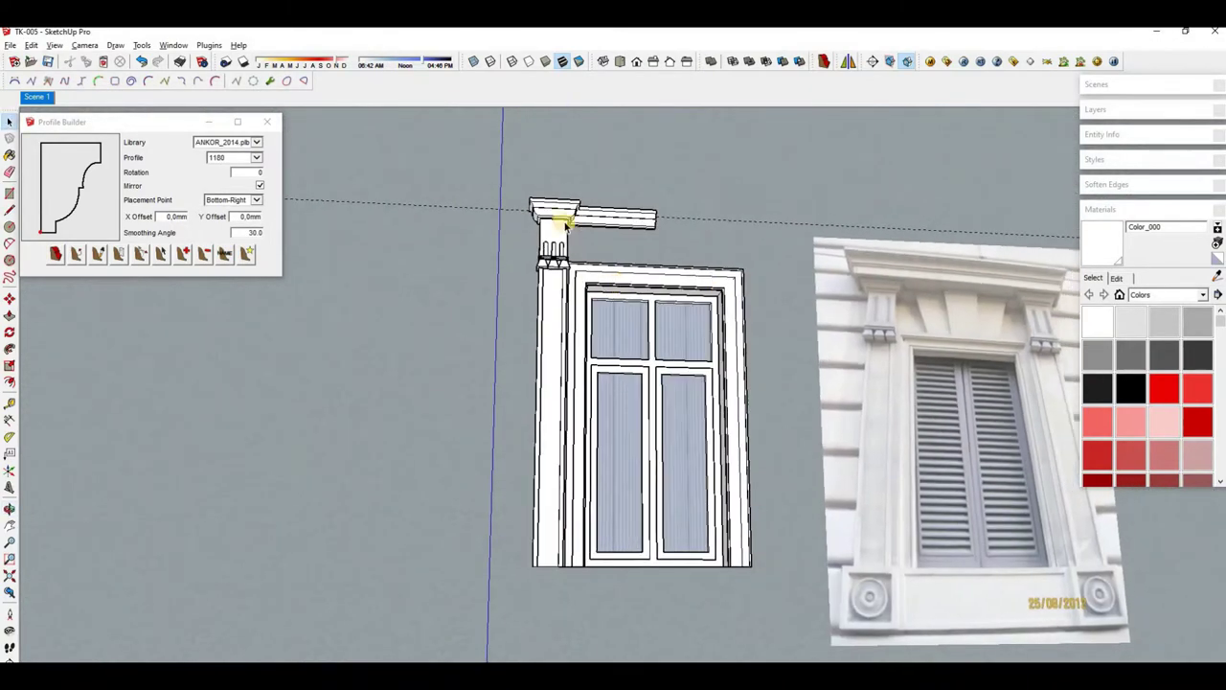
scroll(565, 223, up, 3)
scroll(561, 269, up, 2)
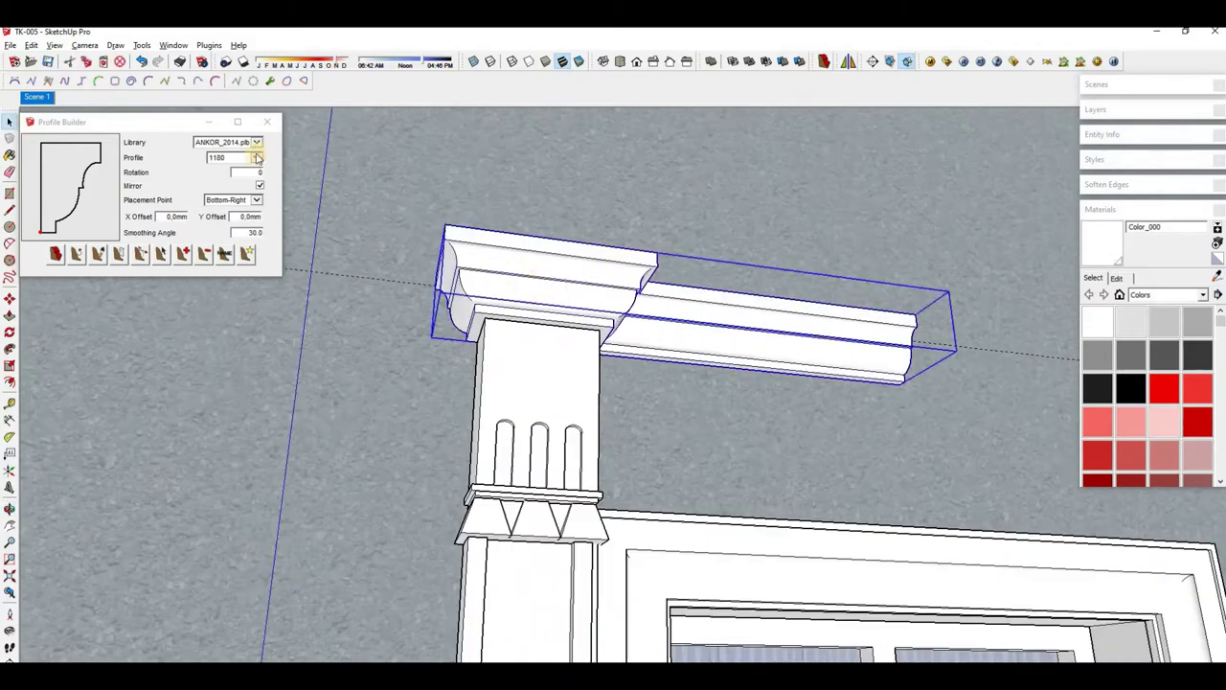
Switch the cornice member to profile 1190
click(118, 257)
key(Return)
scroll(547, 377, down, 3)
mouse_move(594, 403)
middle_down()
mouse_move(614, 367)
mouse_move(571, 435)
middle_up()
scroll(432, 309, up, 2)
scroll(534, 430, up, 3)
scroll(469, 380, up, 3)
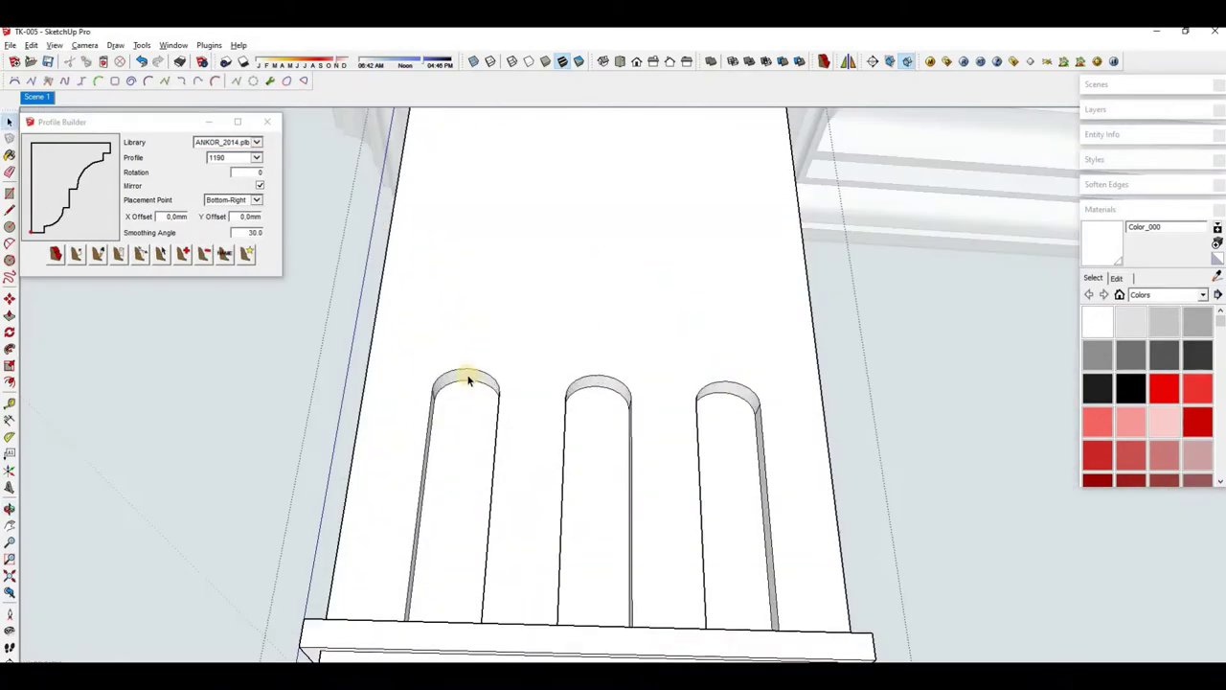
scroll(680, 351, down, 2)
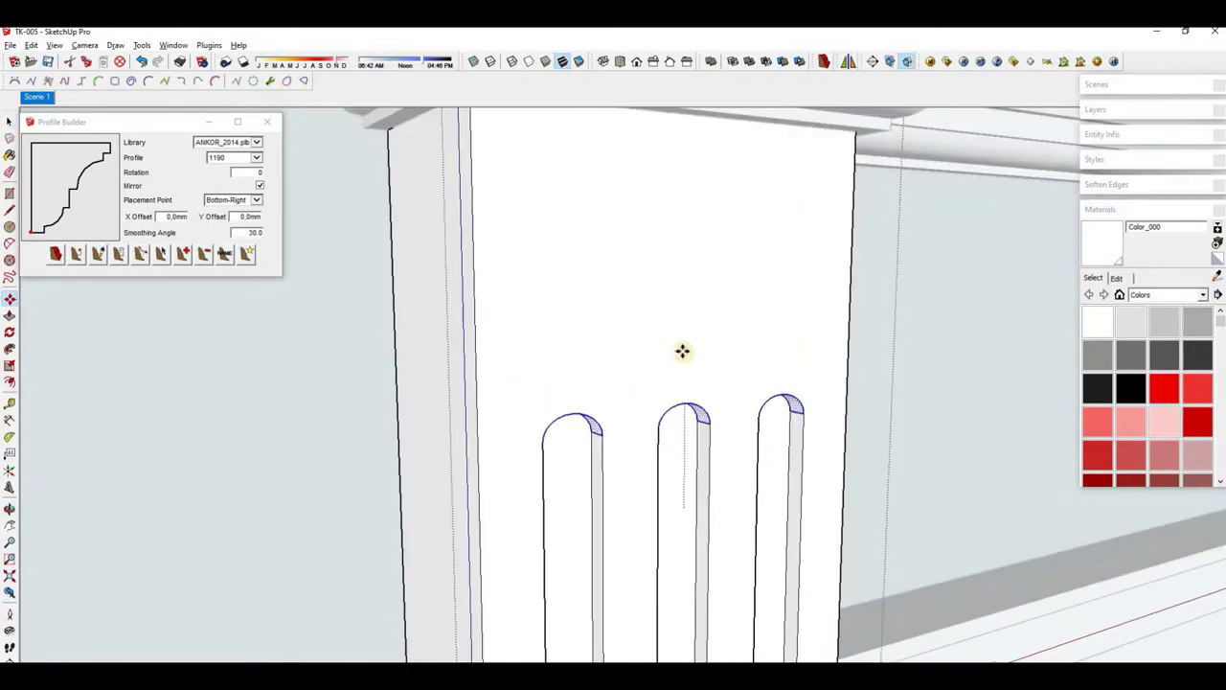
scroll(725, 265, down, 3)
scroll(699, 274, down, 3)
scroll(687, 275, up, 3)
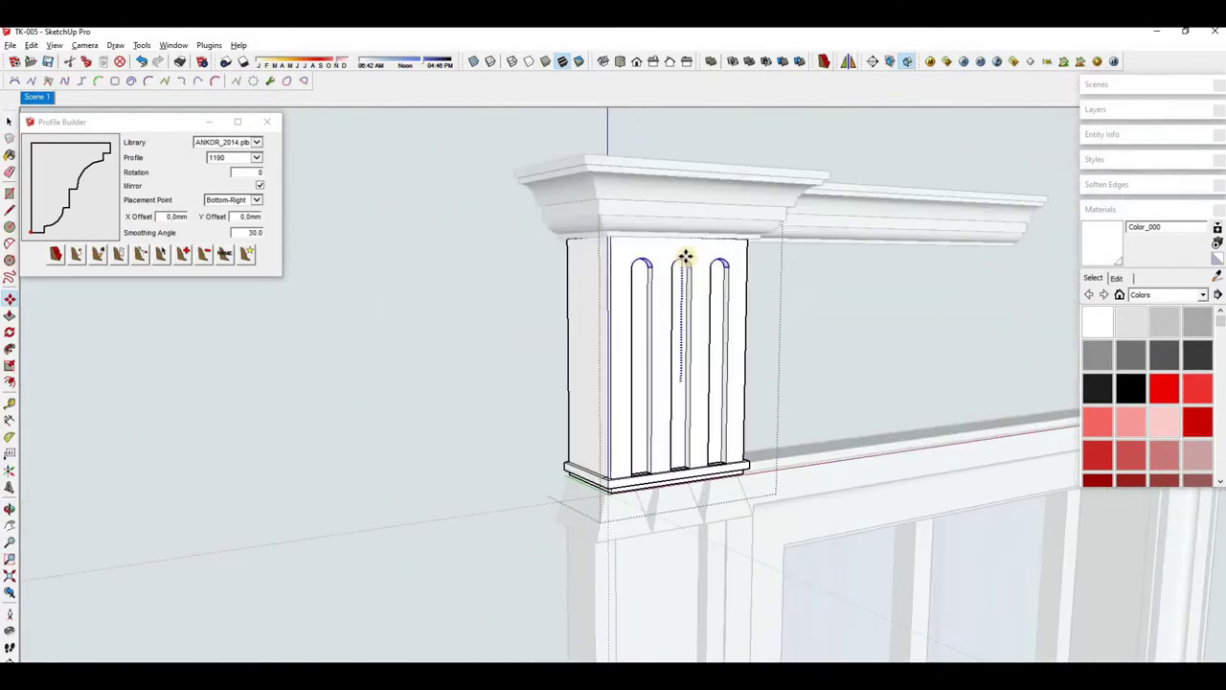
scroll(822, 305, down, 5)
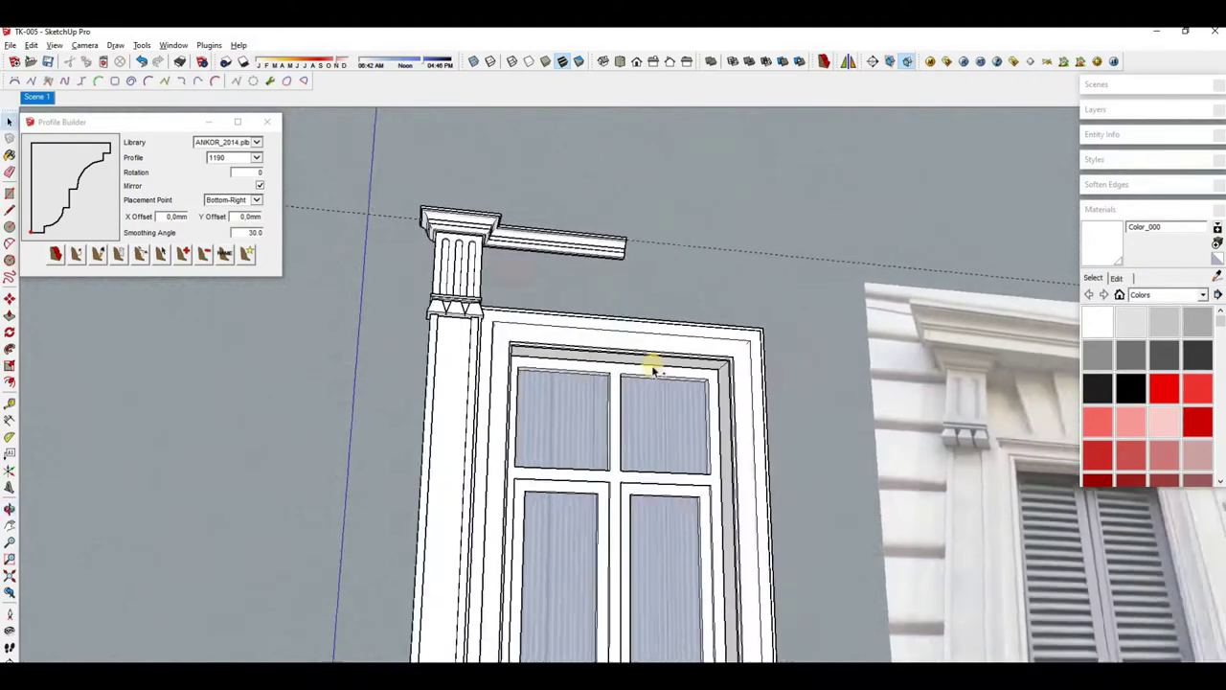
Inspect the capital and cornice from the front, then clear the selection
mouse_move(638, 351)
middle_down()
mouse_move(538, 351)
mouse_move(540, 416)
middle_up()
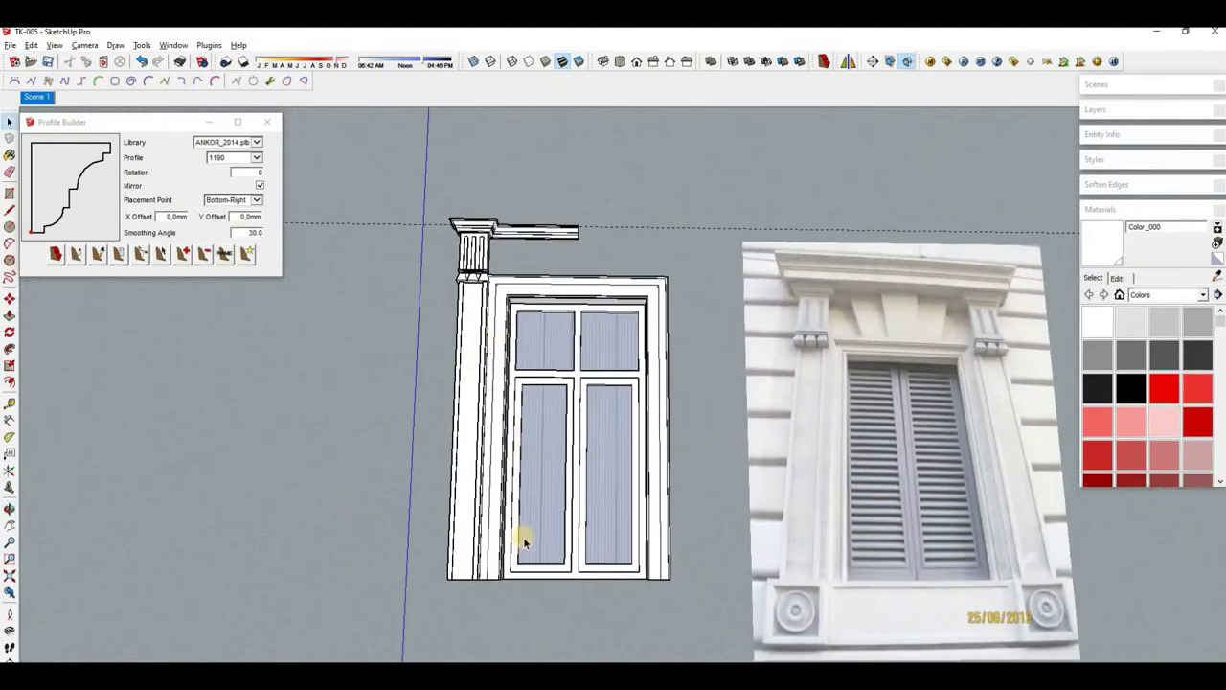
scroll(504, 192, up, 3)
scroll(504, 159, up, 2)
click(504, 159)
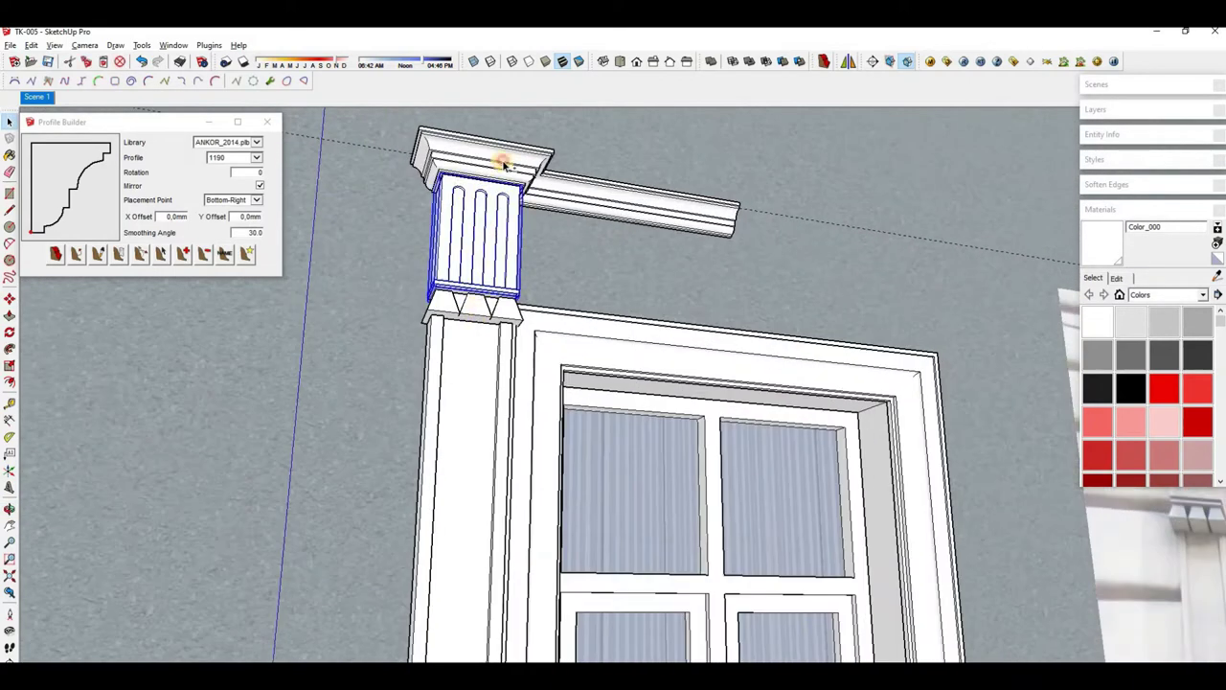
right_click(505, 163)
click(547, 286)
click(594, 291)
scroll(594, 291, down, 3)
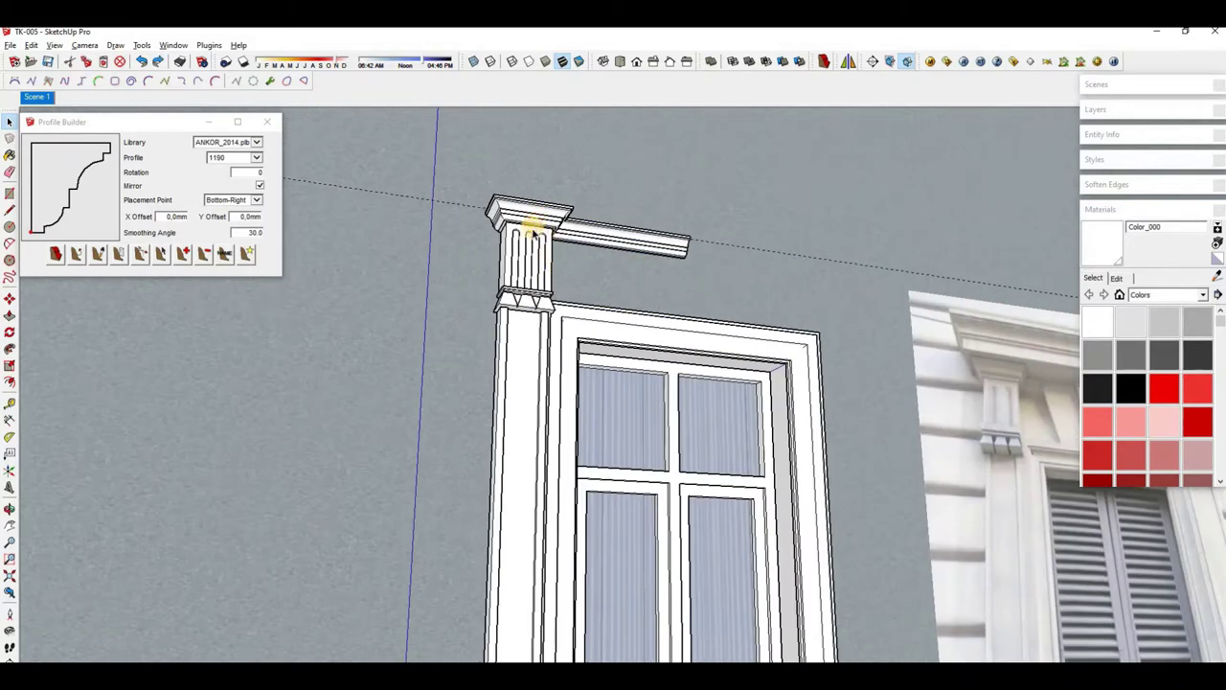
scroll(616, 428, up, 3)
scroll(488, 411, down, 4)
scroll(488, 412, up, 5)
Draw a rectangle at the left casing's foot and push it up into a box
middle_drag(531, 265, 431, 367)
key(l)
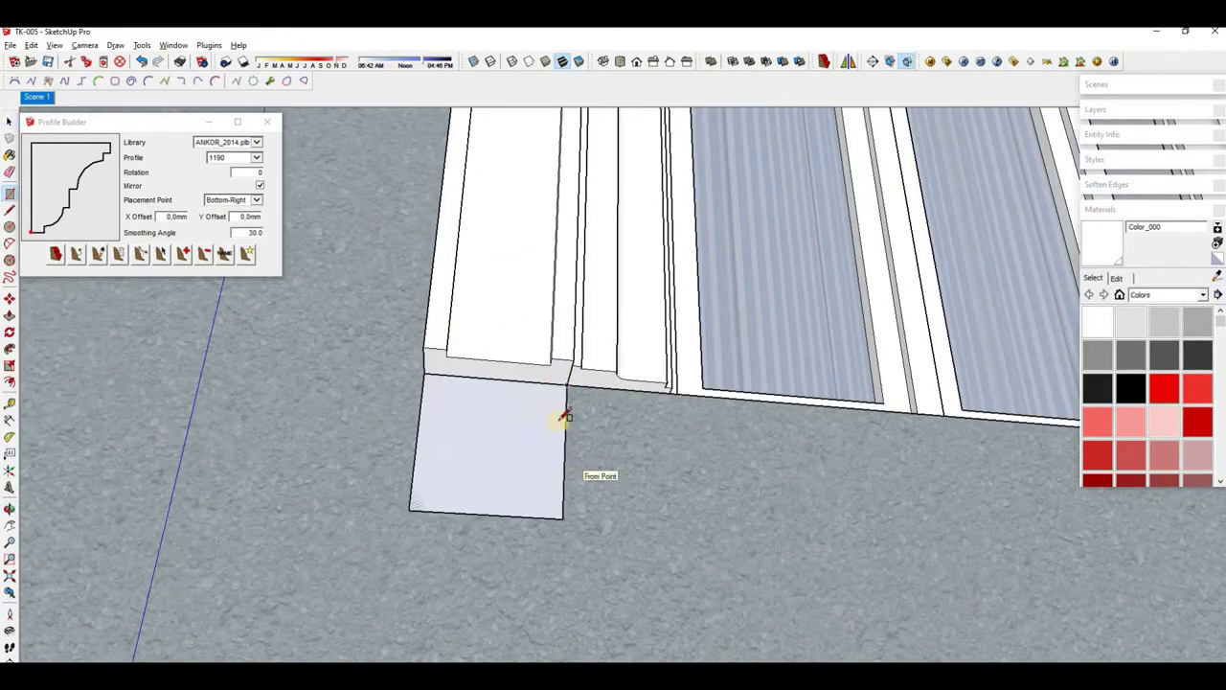
mouse_move(565, 417)
middle_down()
mouse_move(554, 433)
mouse_move(265, 402)
mouse_move(575, 425)
middle_up()
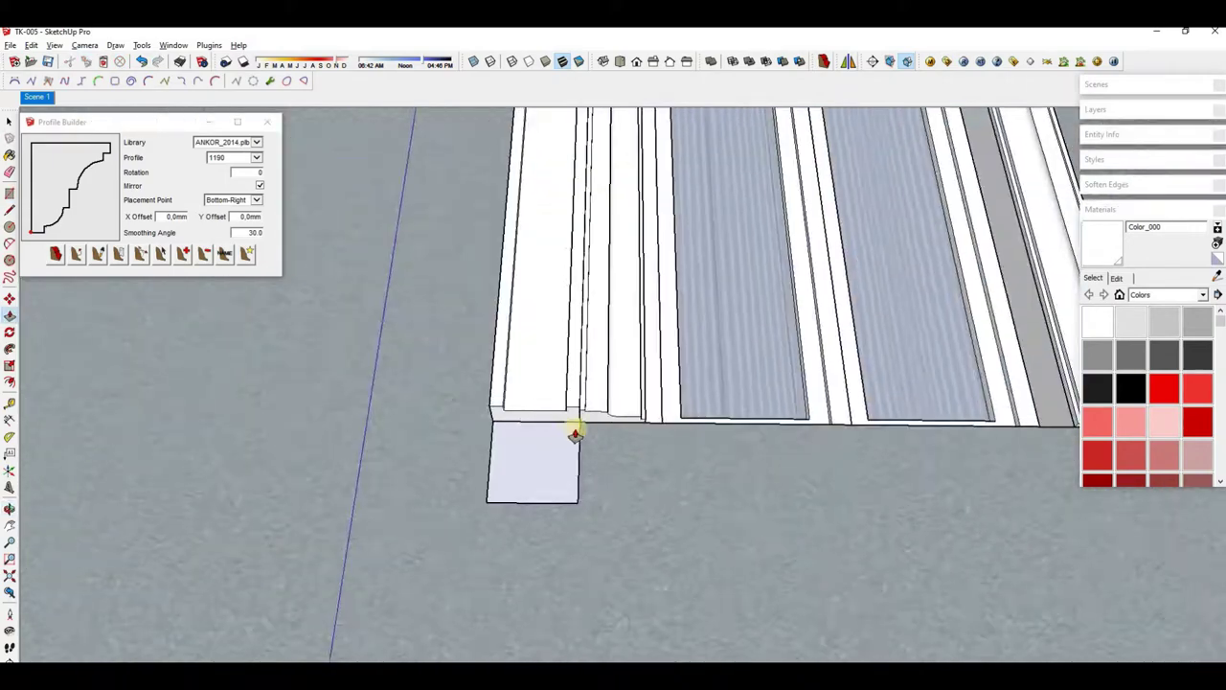
double_click(574, 424)
mouse_move(367, 443)
middle_down()
mouse_move(703, 457)
mouse_move(578, 467)
mouse_move(632, 501)
mouse_move(567, 431)
middle_up()
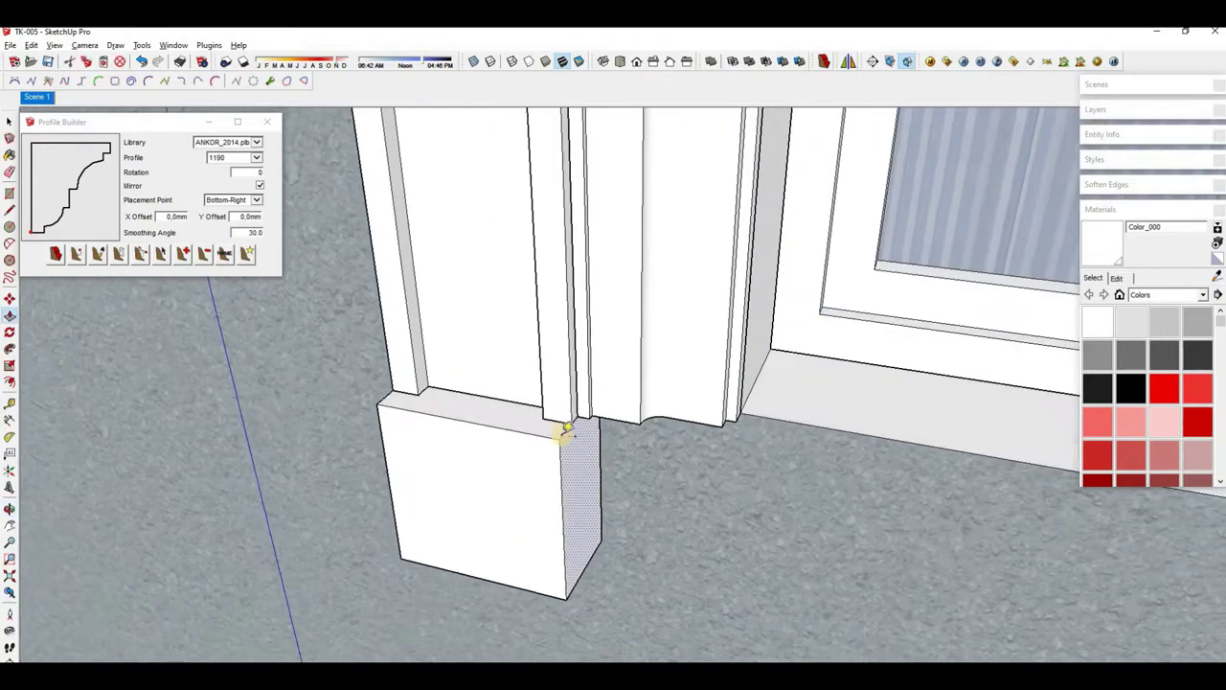
Orbit around the new plinth box to check it against the window frame
mouse_move(487, 468)
middle_down()
mouse_move(575, 477)
mouse_move(506, 454)
mouse_move(568, 404)
mouse_move(384, 520)
mouse_move(512, 364)
mouse_move(562, 382)
mouse_move(509, 411)
middle_up()
scroll(472, 340, up, 3)
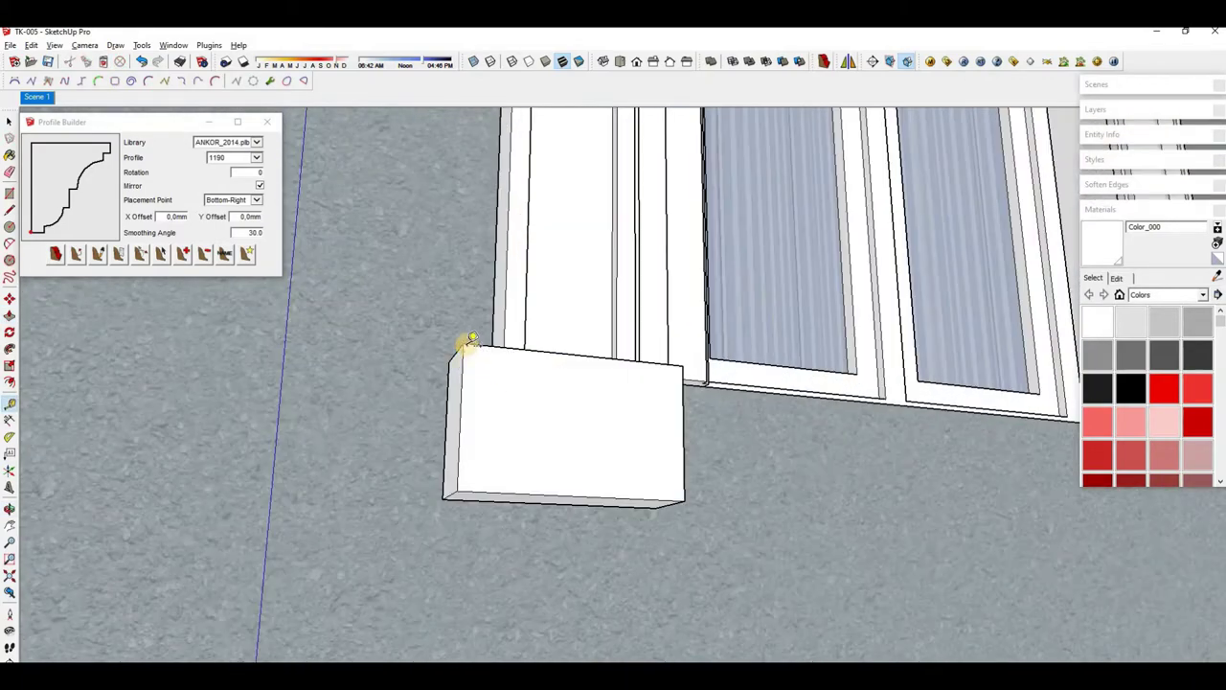
mouse_move(630, 484)
middle_down()
mouse_move(350, 550)
mouse_move(460, 492)
mouse_move(549, 481)
mouse_move(506, 526)
mouse_move(545, 526)
middle_up()
scroll(545, 526, down, 3)
scroll(547, 507, down, 2)
scroll(514, 467, up, 5)
mouse_move(514, 468)
middle_down()
mouse_move(562, 493)
mouse_move(572, 424)
mouse_move(657, 447)
mouse_move(441, 493)
mouse_move(460, 482)
mouse_move(438, 428)
middle_up()
mouse_move(626, 416)
middle_down()
mouse_move(532, 386)
mouse_move(524, 587)
middle_up()
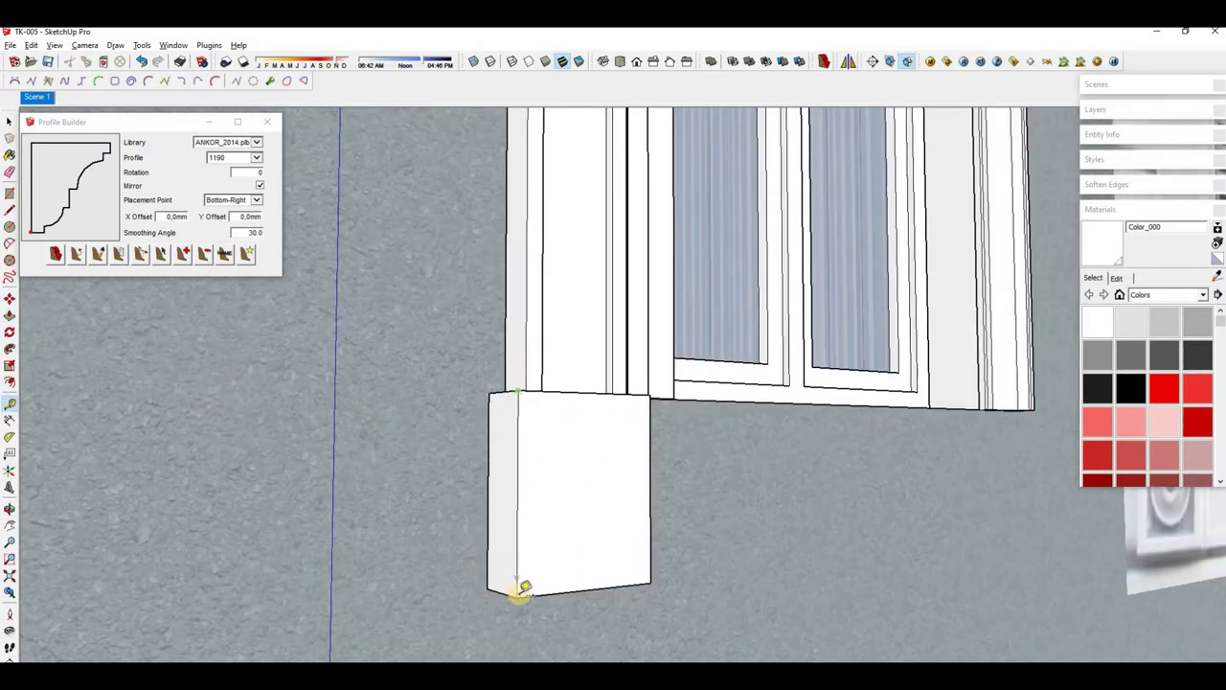
middle_drag(613, 426, 575, 453)
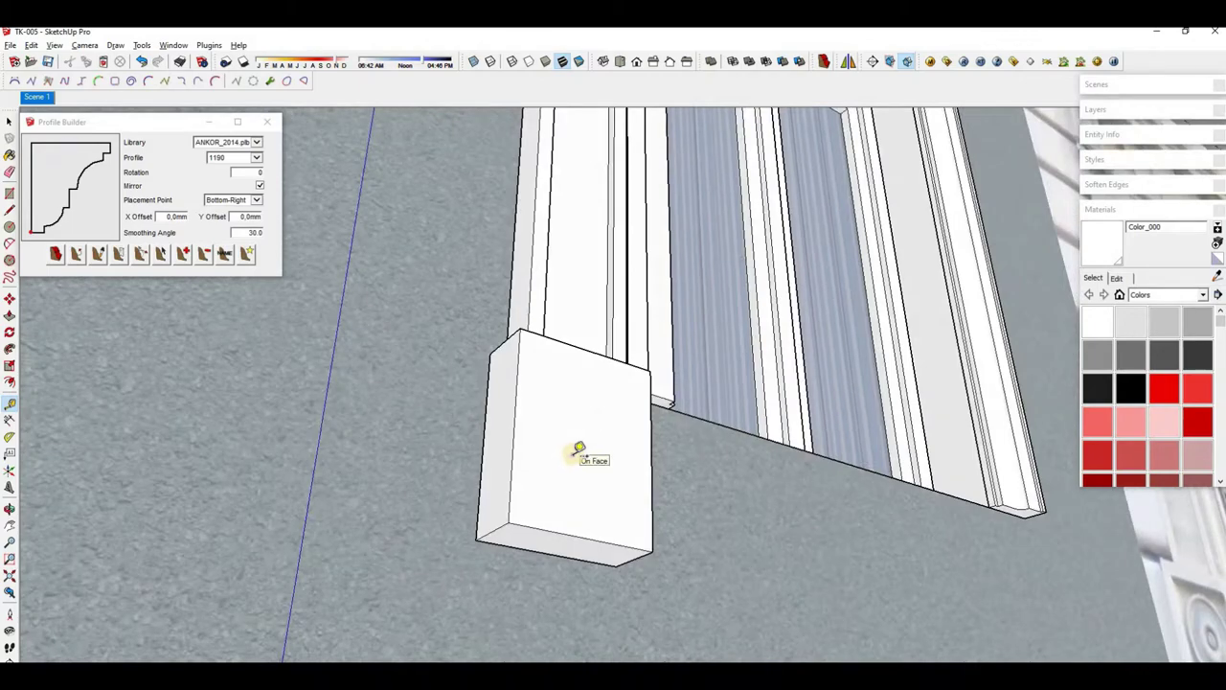
middle_drag(579, 530, 507, 512)
scroll(507, 512, down, 3)
Orbit and zoom around the plinth block to inspect its front face from several angles
scroll(668, 493, down, 2)
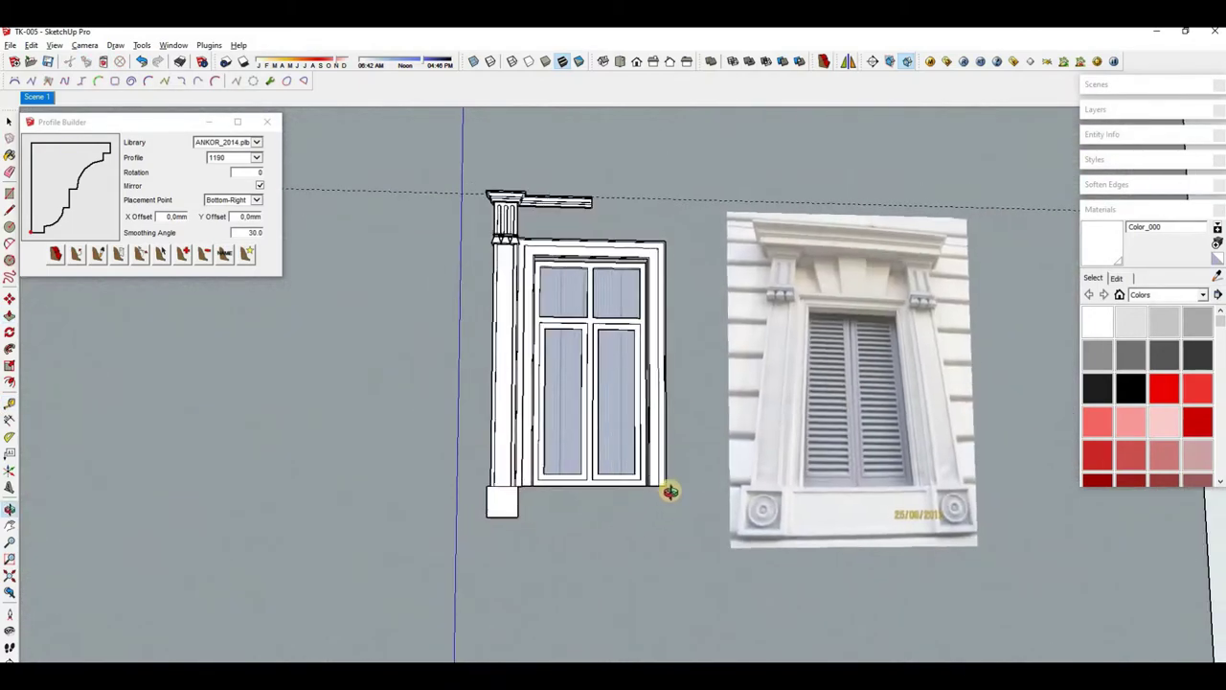
scroll(528, 488, up, 5)
scroll(528, 488, down, 3)
scroll(545, 487, up, 3)
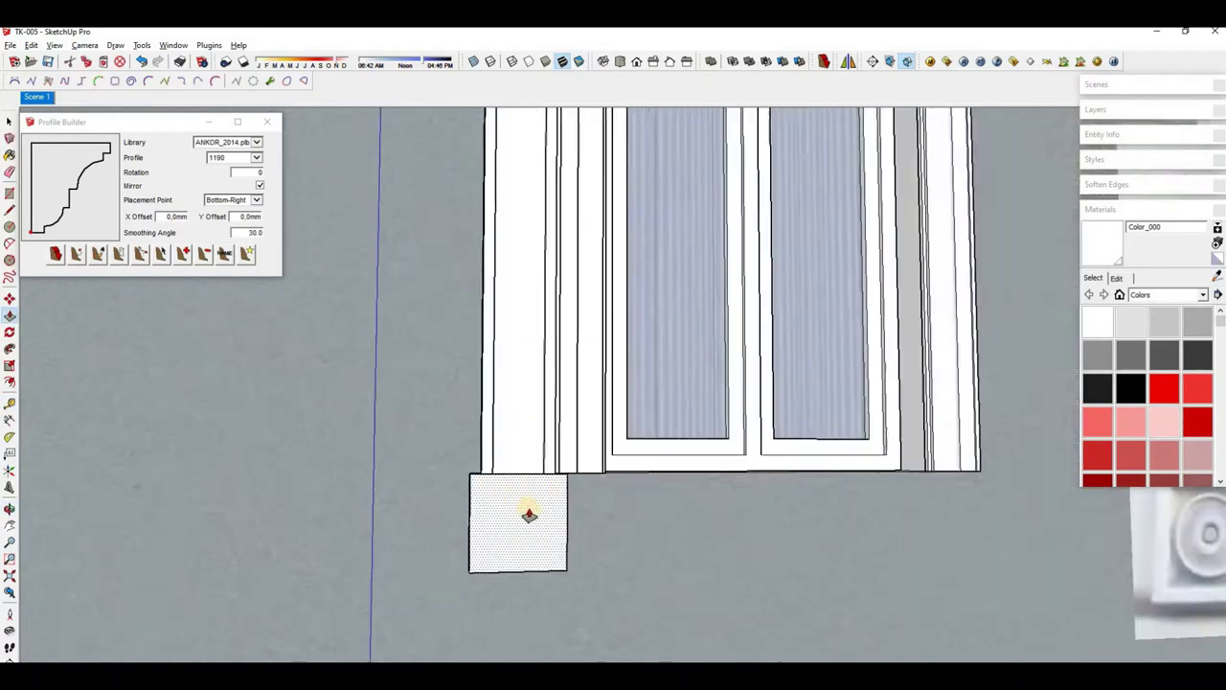
scroll(528, 509, up, 2)
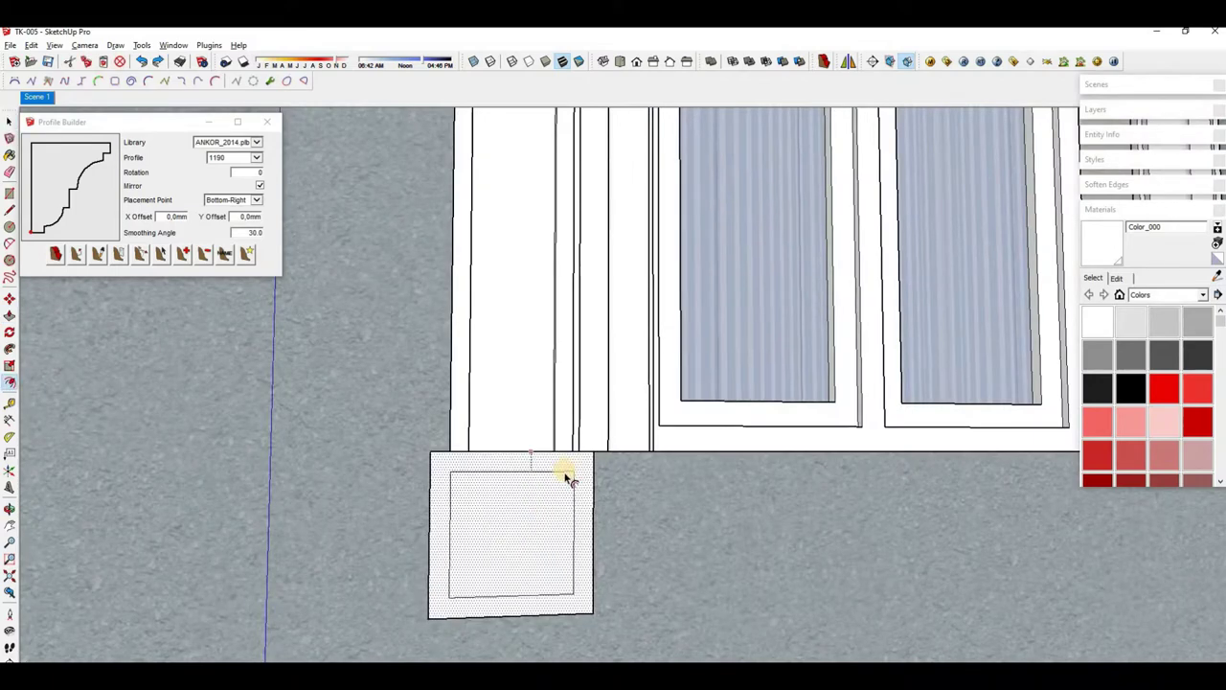
scroll(567, 478, down, 2)
scroll(579, 484, down, 2)
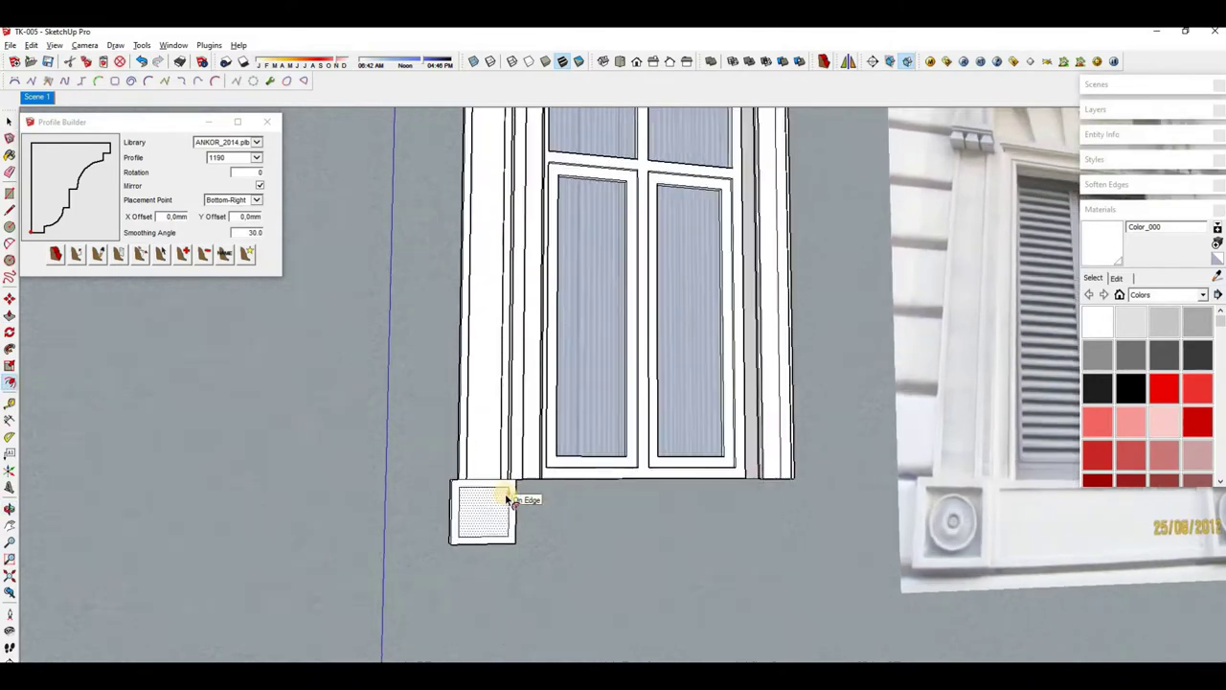
scroll(522, 496, up, 3)
scroll(637, 508, down, 2)
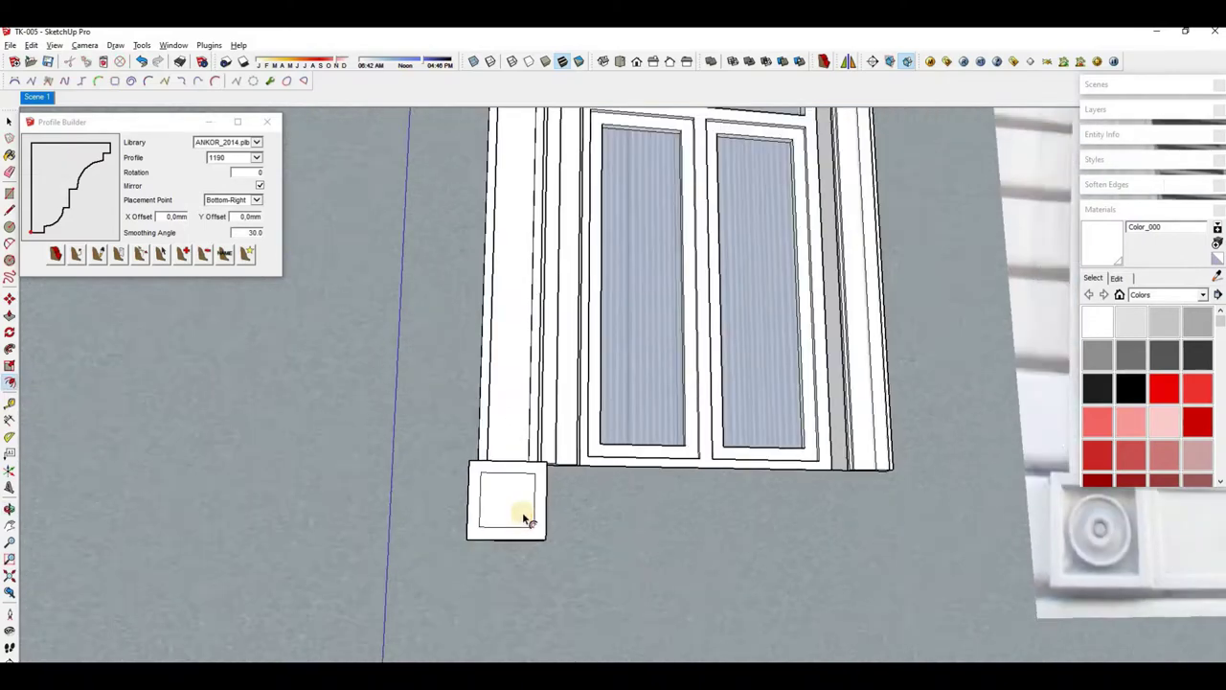
scroll(520, 514, up, 3)
scroll(561, 533, down, 2)
middle_drag(584, 460, 719, 500)
scroll(718, 499, down, 2)
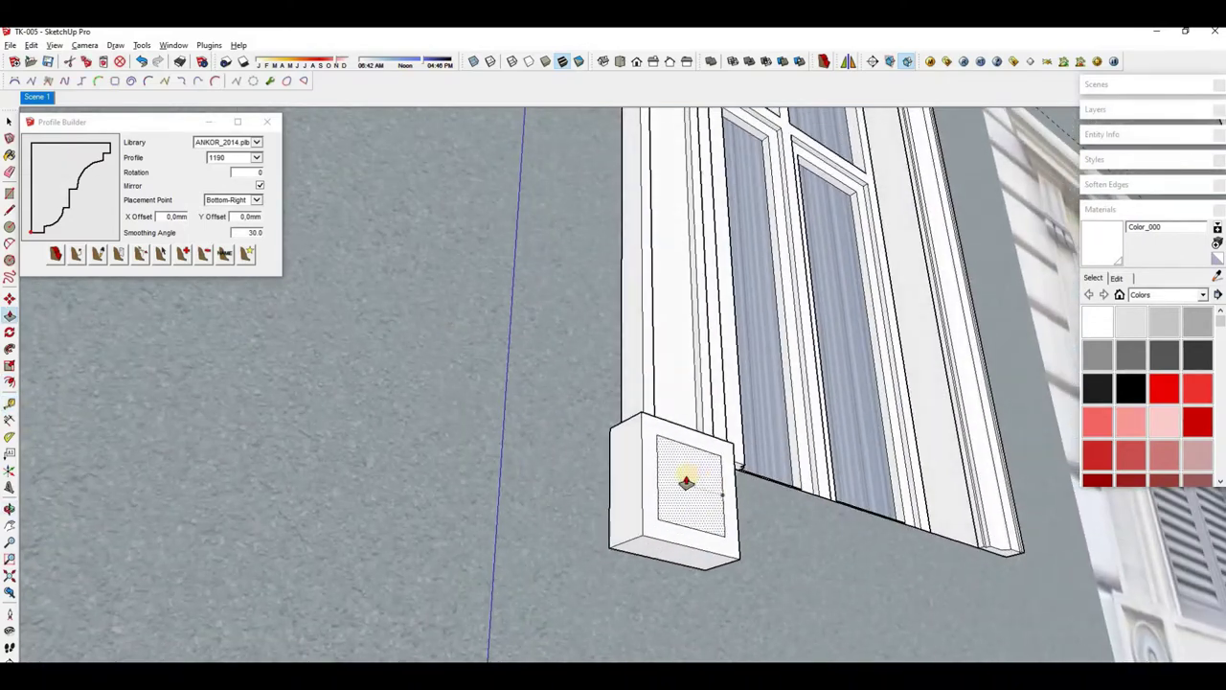
scroll(675, 493, up, 3)
scroll(585, 501, down, 2)
mouse_move(862, 463)
middle_down()
mouse_move(586, 501)
mouse_move(652, 506)
mouse_move(638, 524)
middle_up()
scroll(633, 501, up, 1)
scroll(569, 514, down, 2)
scroll(587, 513, up, 3)
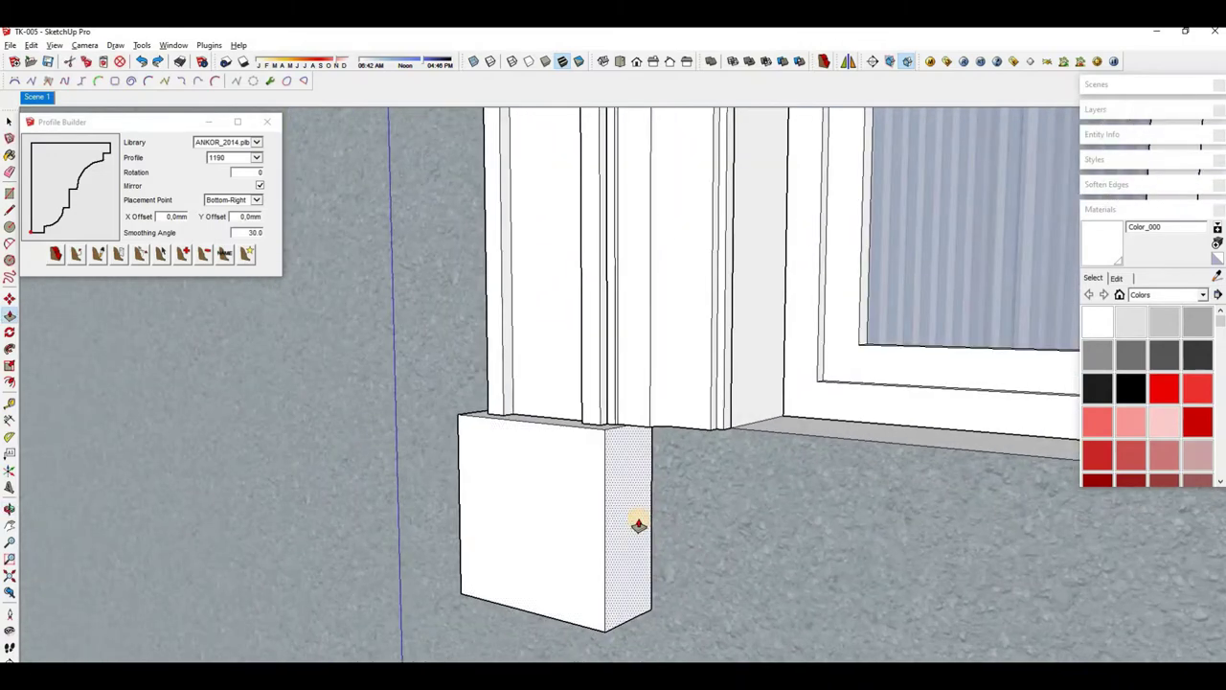
scroll(624, 616, down, 2)
mouse_move(624, 616)
middle_down()
mouse_move(706, 545)
mouse_move(607, 476)
mouse_move(662, 509)
middle_up()
scroll(662, 509, down, 2)
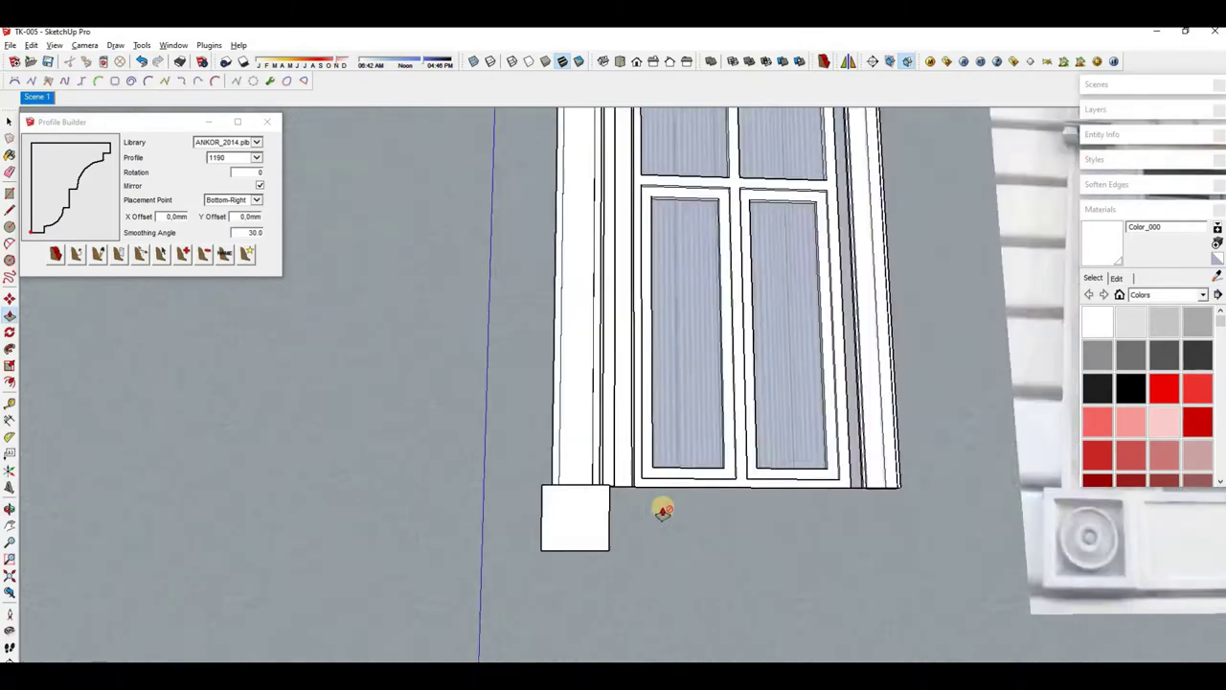
scroll(567, 540, down, 1)
mouse_move(621, 571)
middle_down()
mouse_move(561, 526)
mouse_move(509, 592)
mouse_move(520, 471)
mouse_move(575, 557)
middle_up()
scroll(561, 526, up, 3)
scroll(533, 534, up, 2)
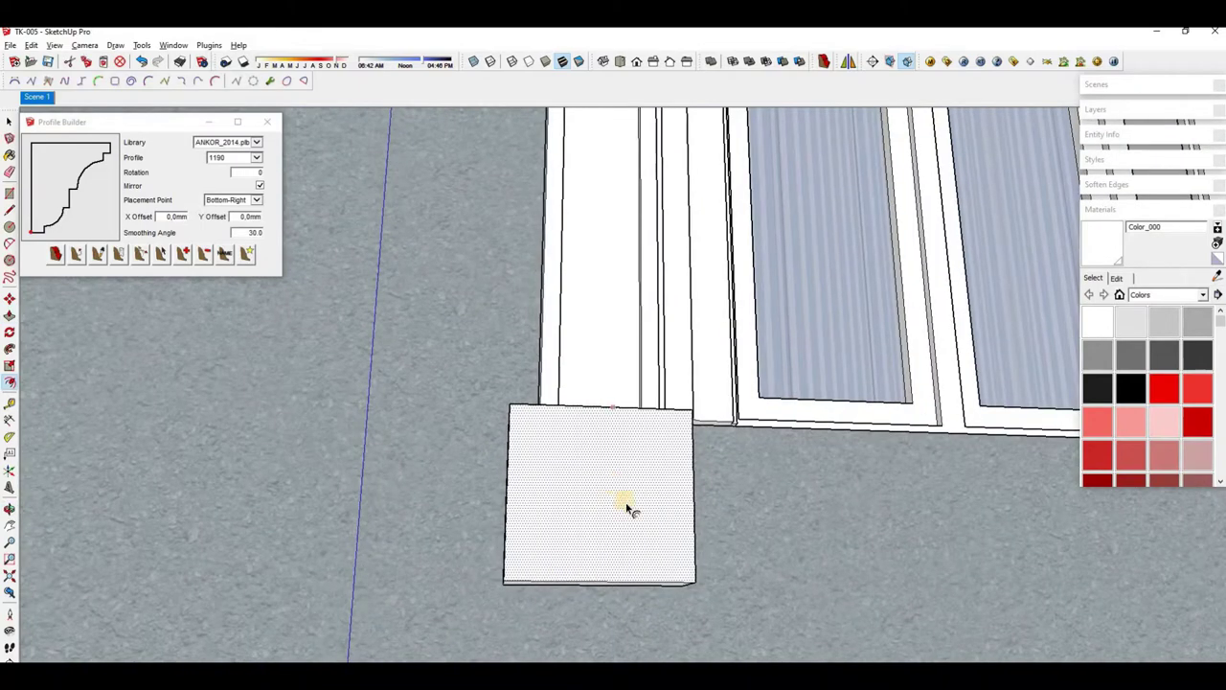
mouse_move(628, 507)
middle_down()
mouse_move(698, 487)
mouse_move(616, 508)
mouse_move(717, 477)
mouse_move(635, 635)
middle_up()
scroll(635, 636, down, 2)
scroll(627, 482, up, 1)
middle_drag(543, 433, 353, 383)
scroll(345, 348, up, 5)
Draw a face to close the open underside of the cornice end
middle_drag(635, 499, 711, 287)
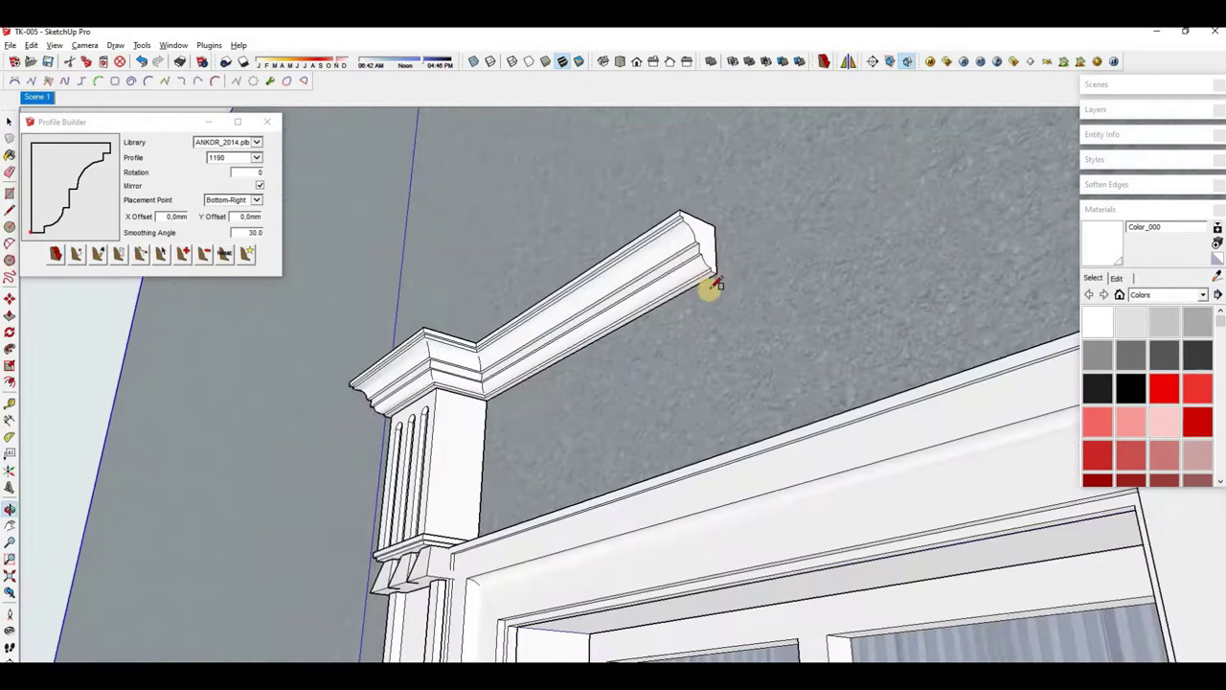
click(714, 359)
mouse_move(714, 359)
middle_down()
mouse_move(835, 449)
mouse_move(585, 410)
middle_up()
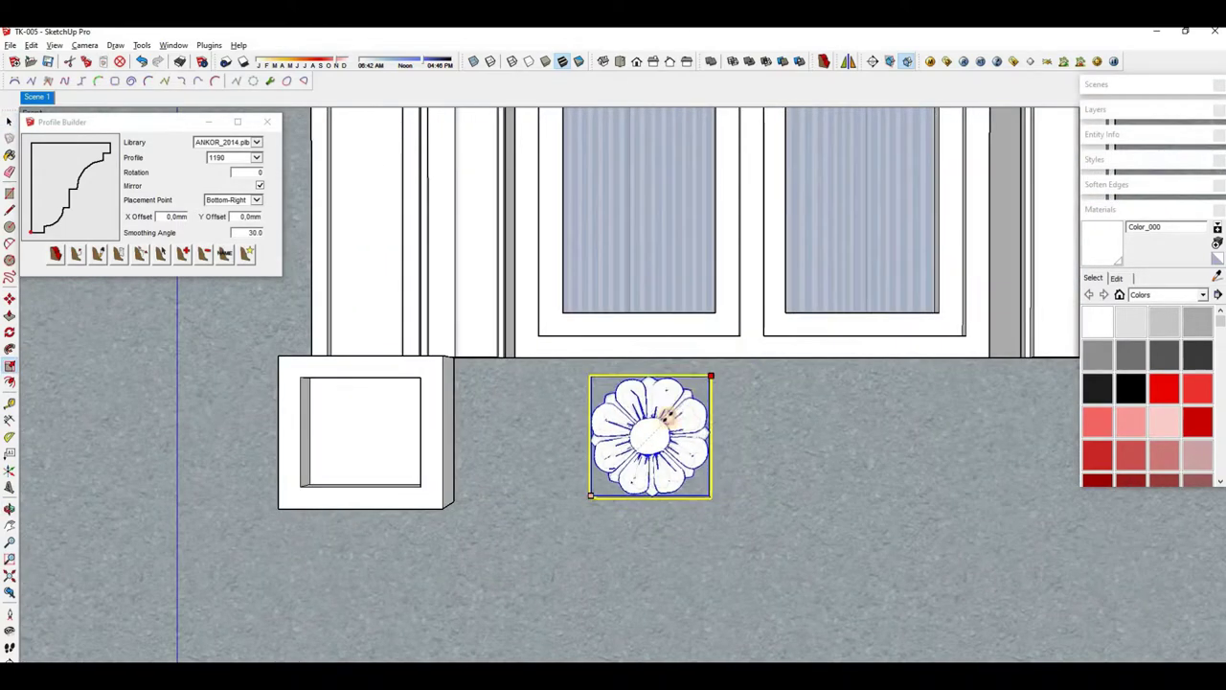
scroll(665, 416, up, 3)
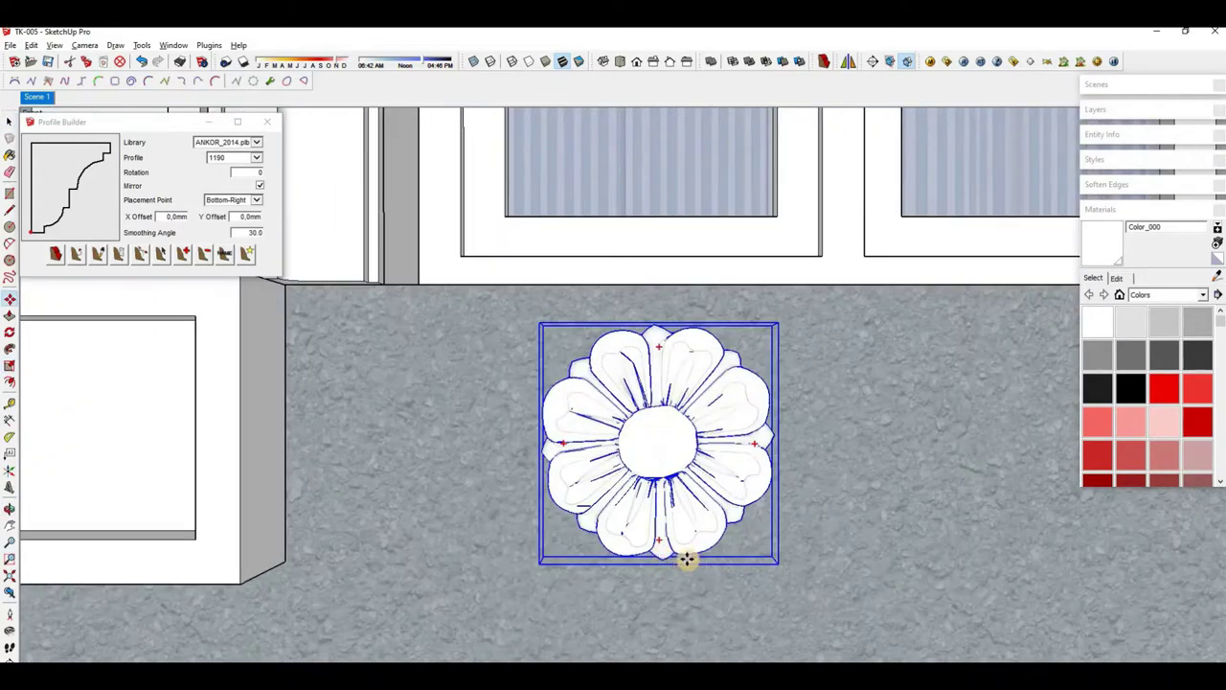
scroll(688, 559, down, 3)
Scale the rosette down to fit inside the left plinth's recessed square panel
mouse_move(501, 542)
middle_down()
mouse_move(528, 437)
mouse_move(575, 405)
mouse_move(561, 336)
mouse_move(485, 355)
mouse_move(340, 268)
middle_up()
key(s)
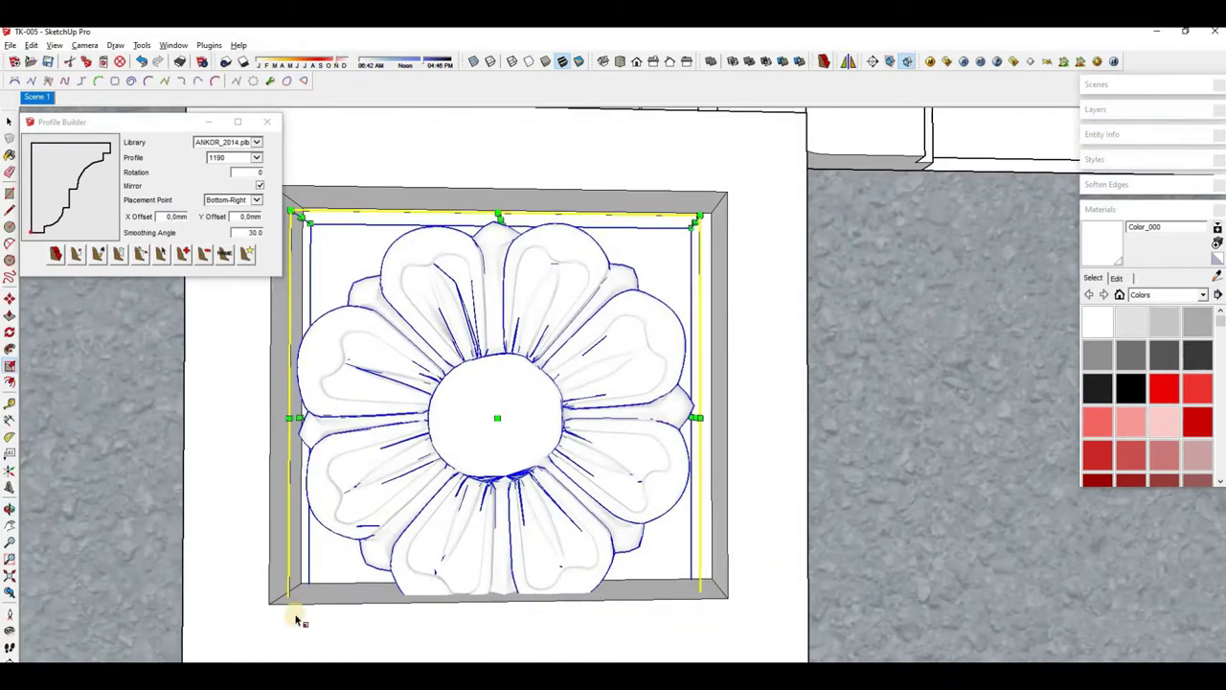
click(310, 606)
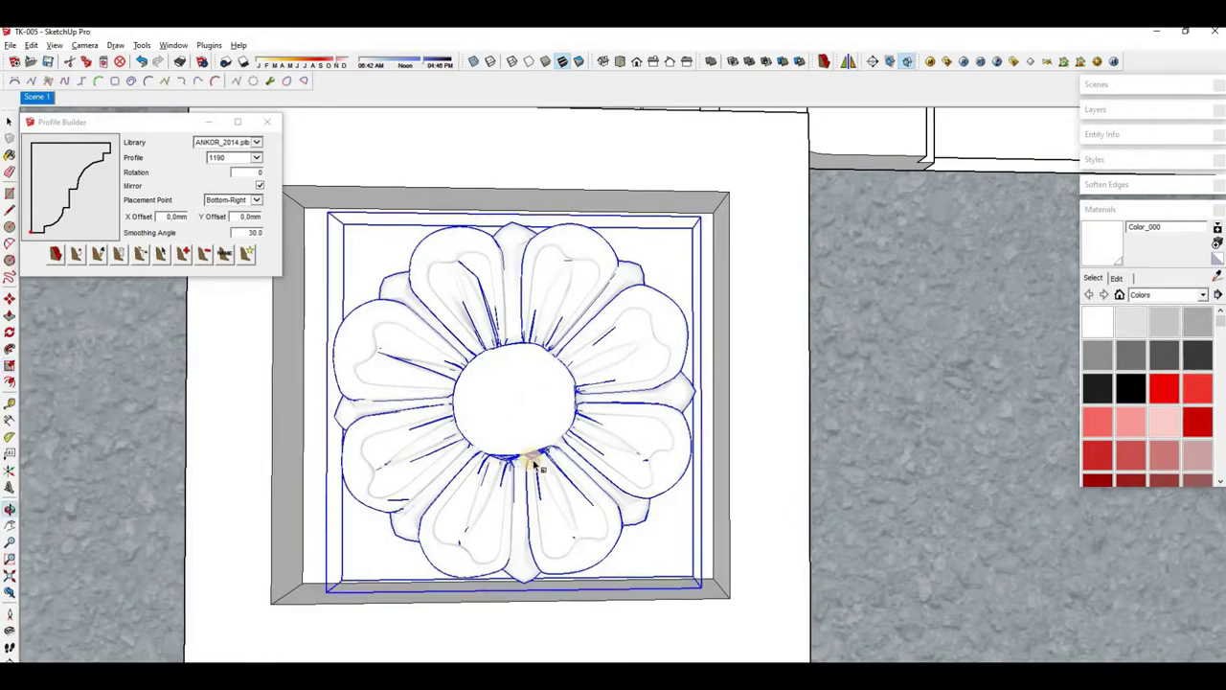
scroll(537, 576, down, 2)
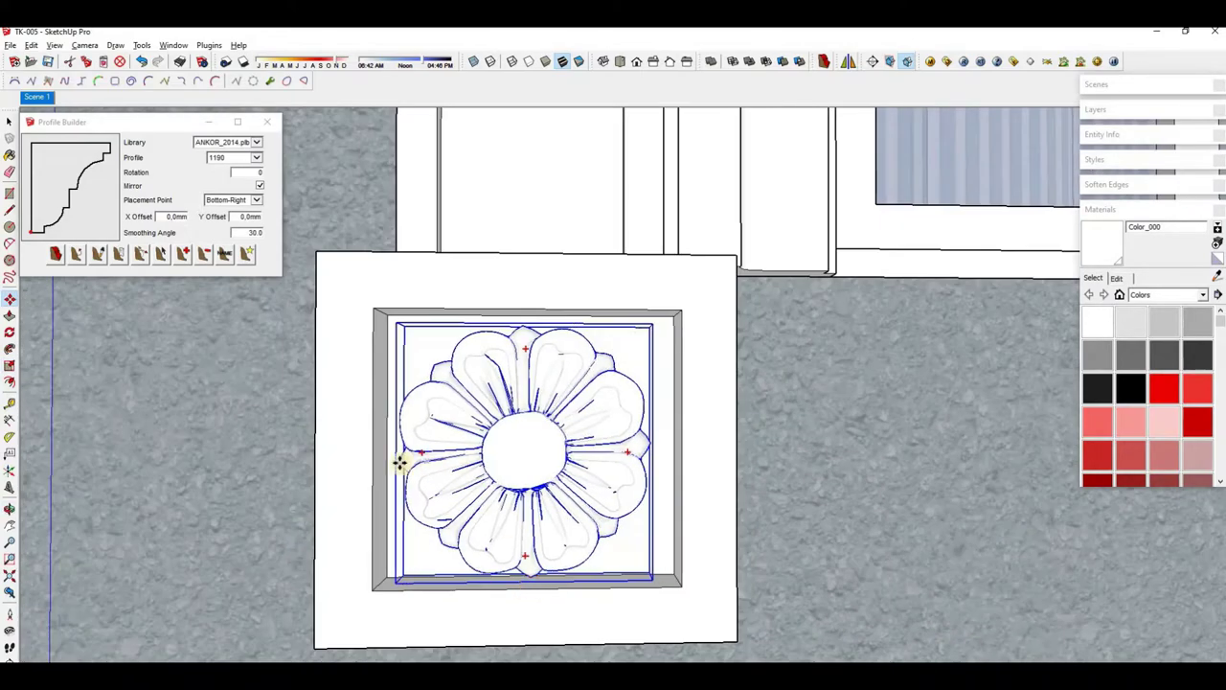
mouse_move(815, 430)
middle_down()
mouse_move(552, 430)
mouse_move(469, 466)
mouse_move(684, 383)
mouse_move(734, 457)
mouse_move(667, 471)
middle_up()
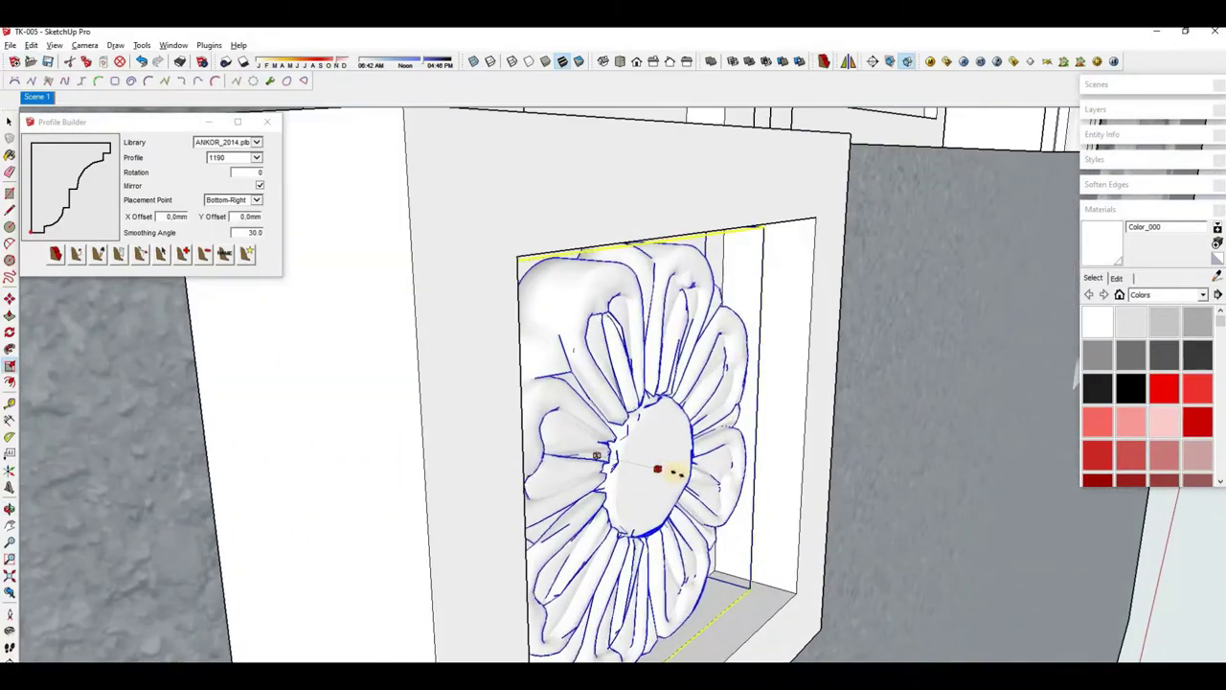
middle_drag(513, 353, 400, 405)
scroll(390, 418, down, 2)
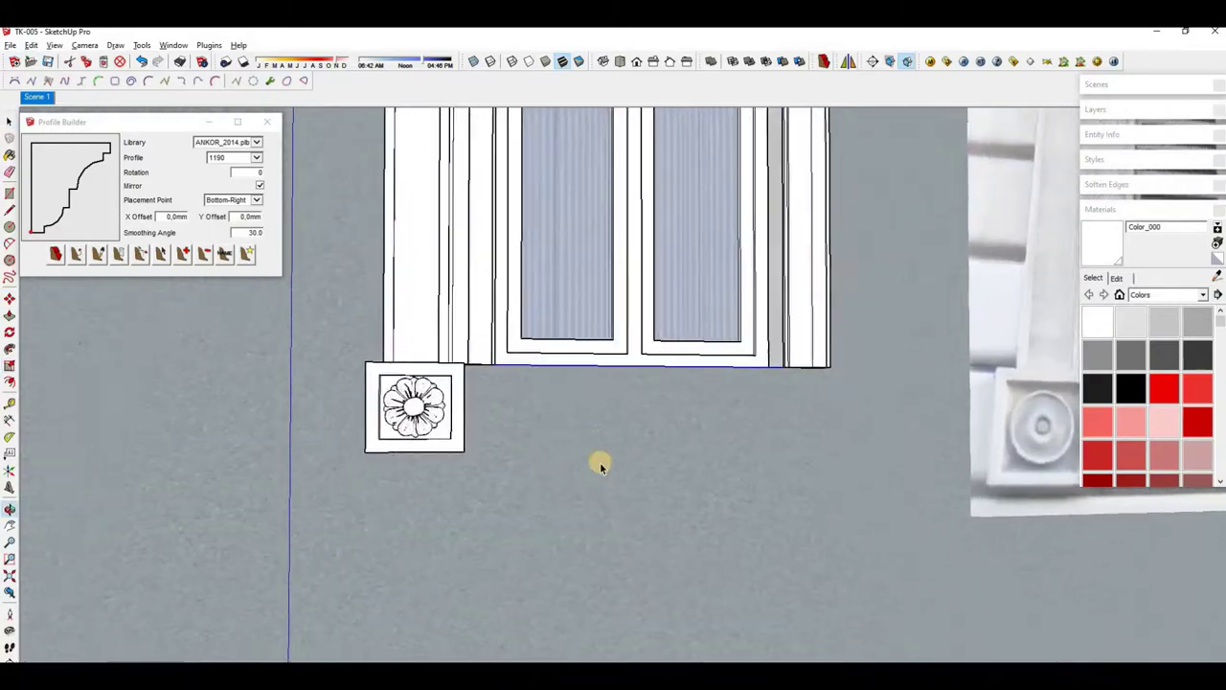
scroll(575, 463, down, 2)
scroll(508, 524, down, 1)
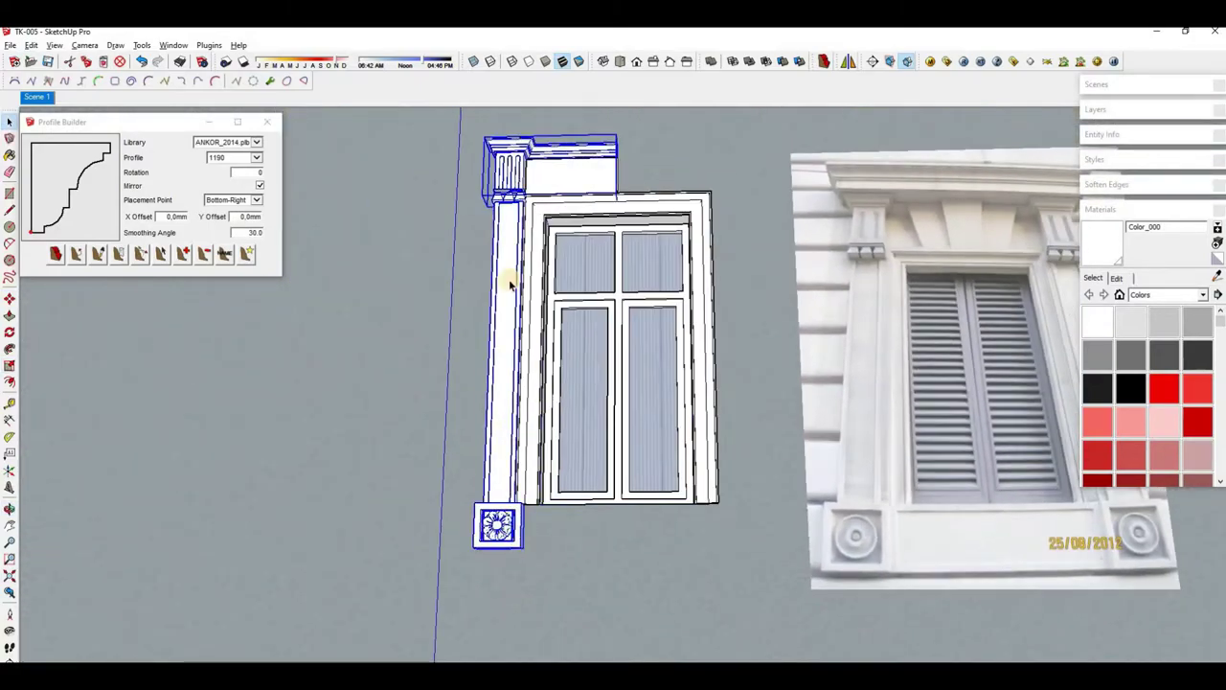
Mirror the left pilaster, plinth and rosette to the window's right side, keeping the original
scroll(608, 131, up, 5)
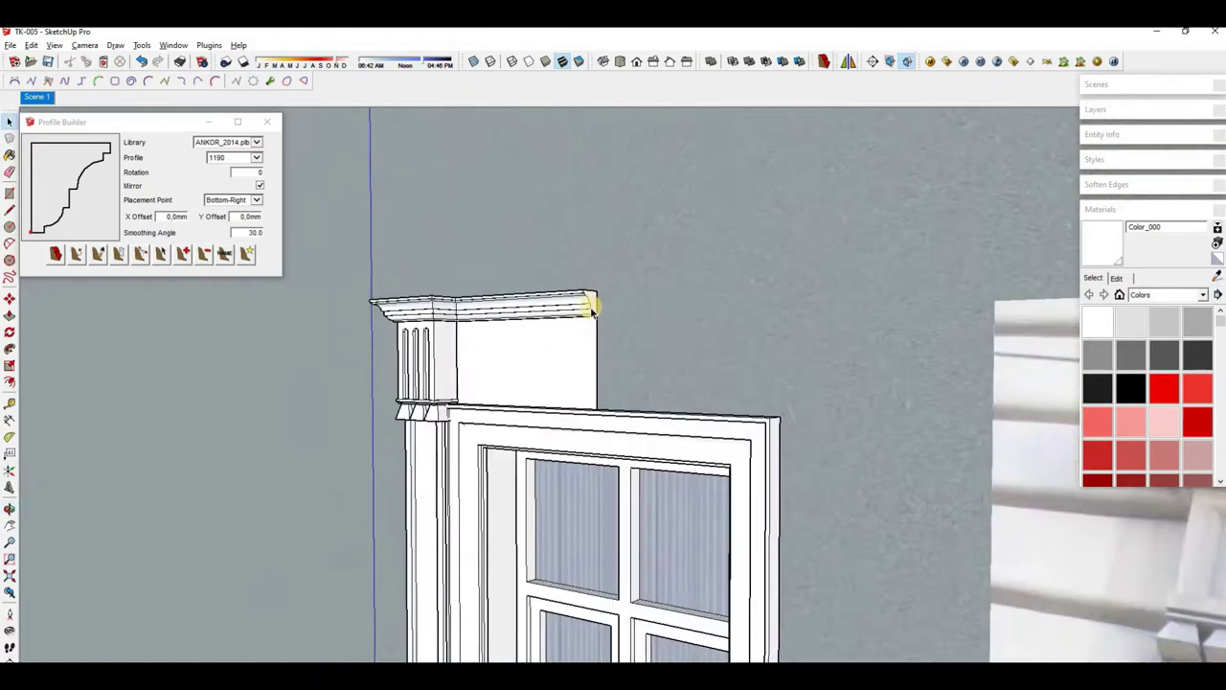
click(857, 65)
scroll(581, 287, up, 2)
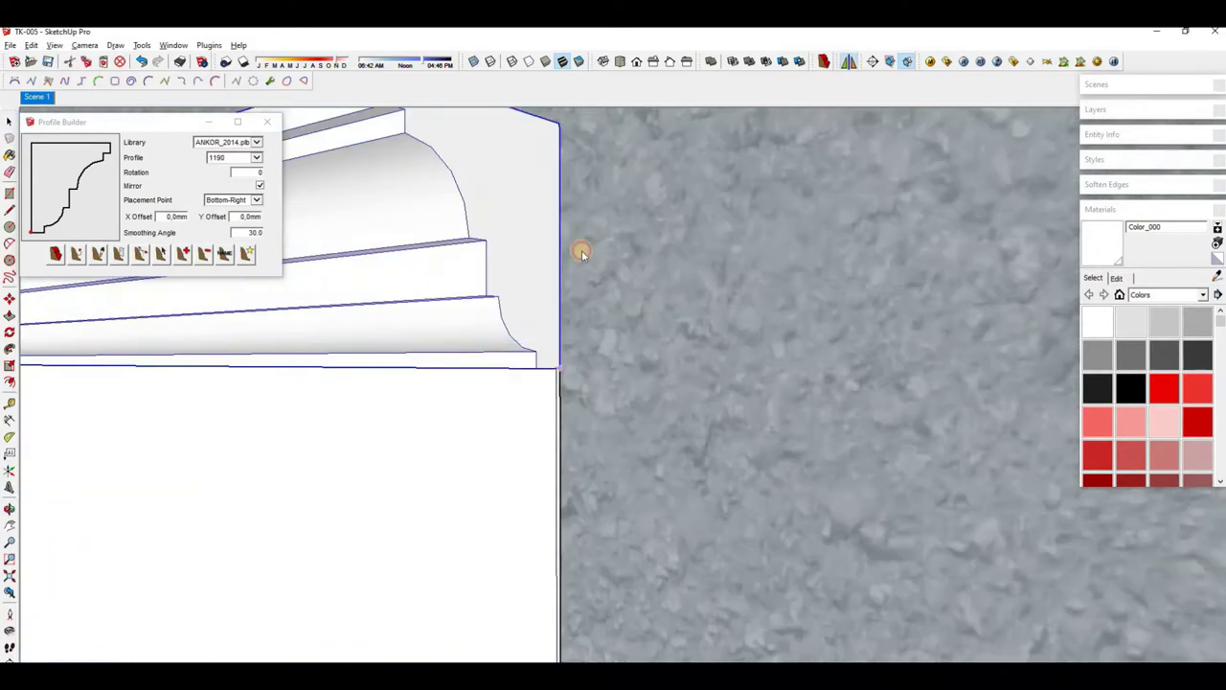
click(460, 131)
scroll(361, 293, down, 5)
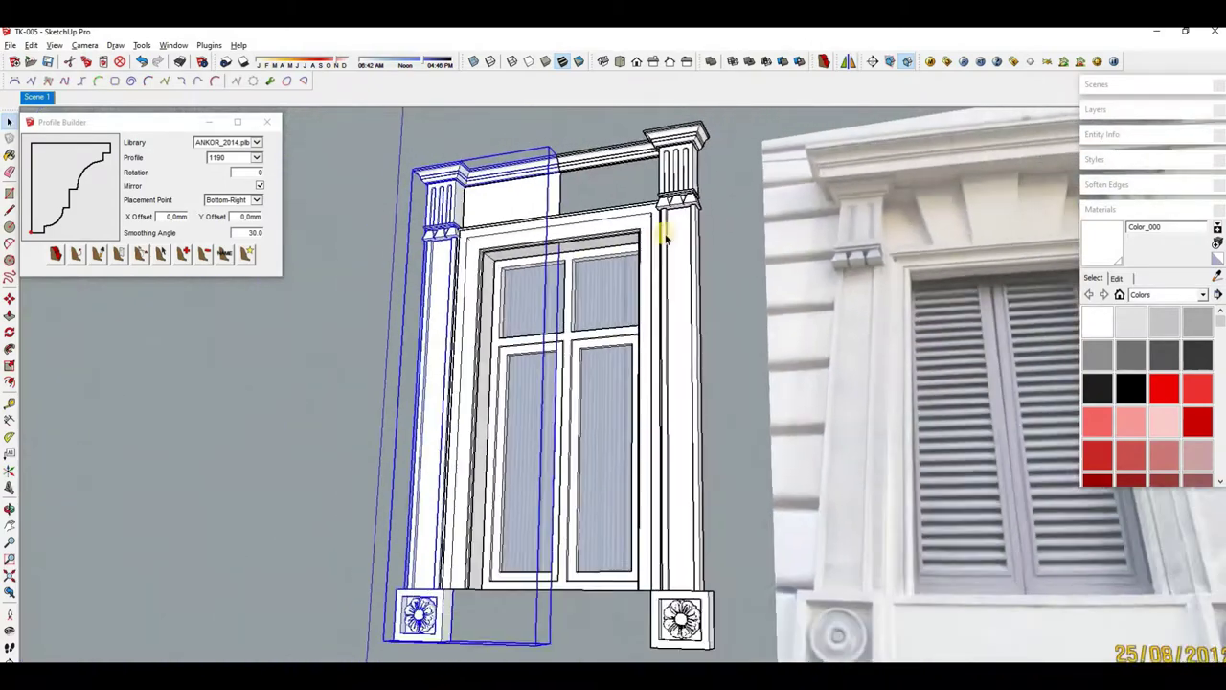
Group the left pilaster parts together and check the whole window model
right_click(484, 233)
key(Escape)
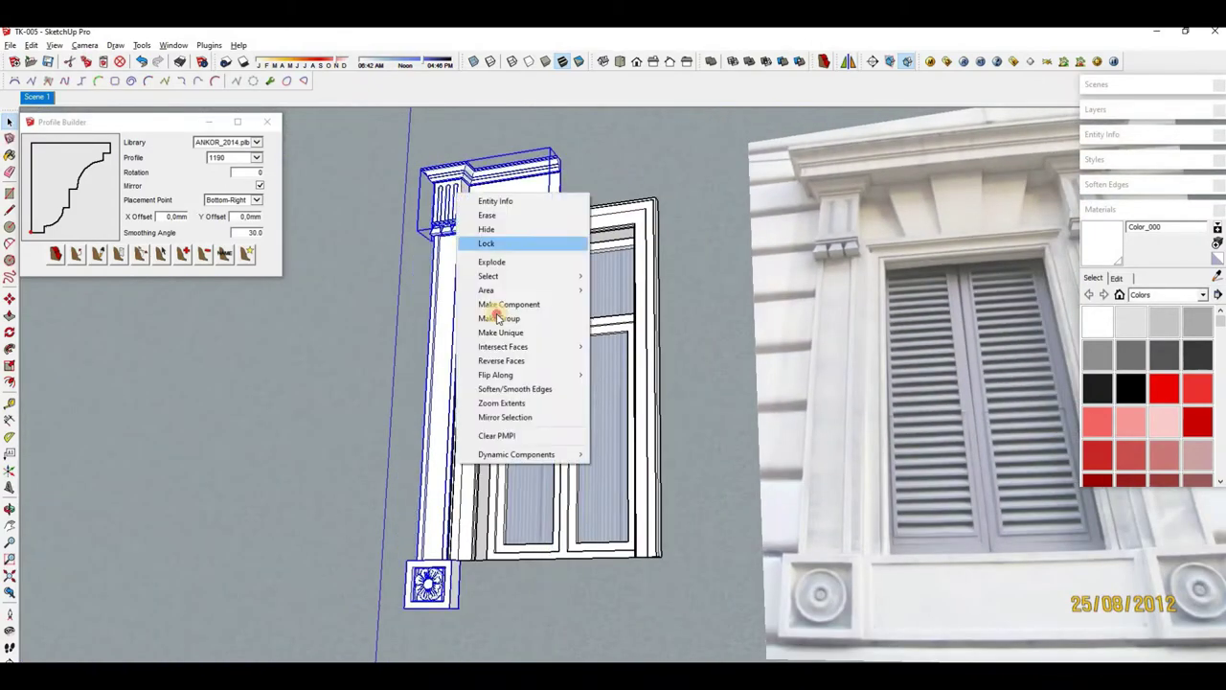
click(495, 319)
scroll(547, 156, up, 5)
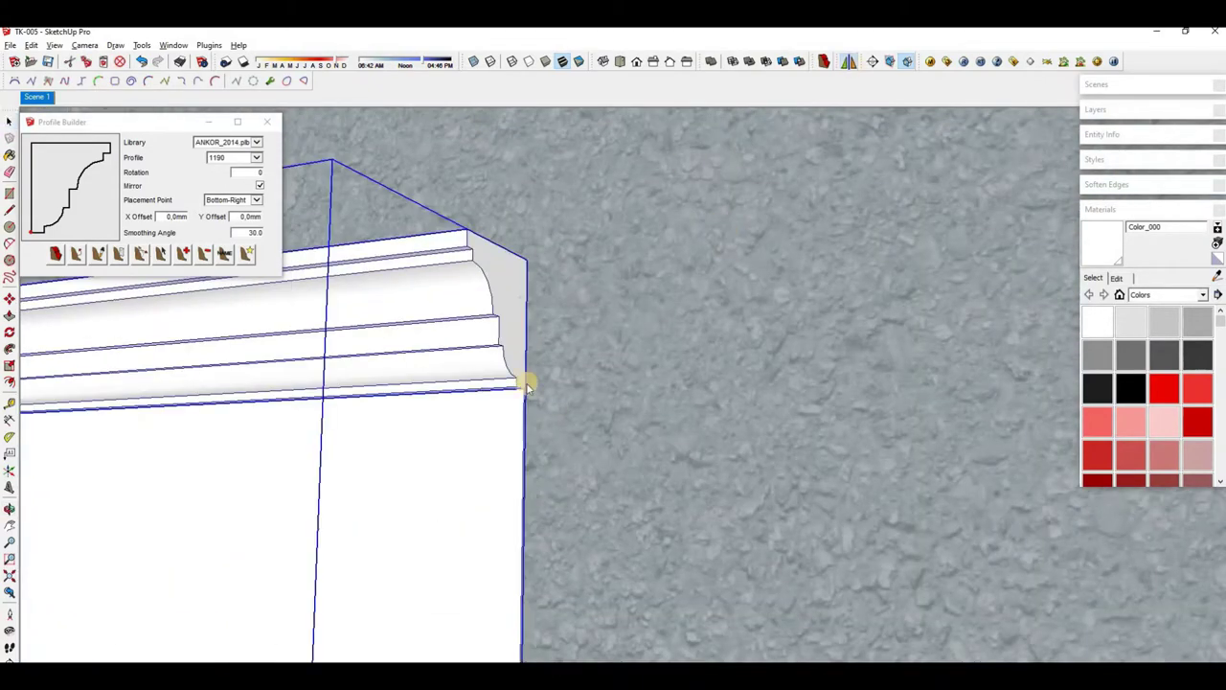
middle_drag(568, 380, 534, 246)
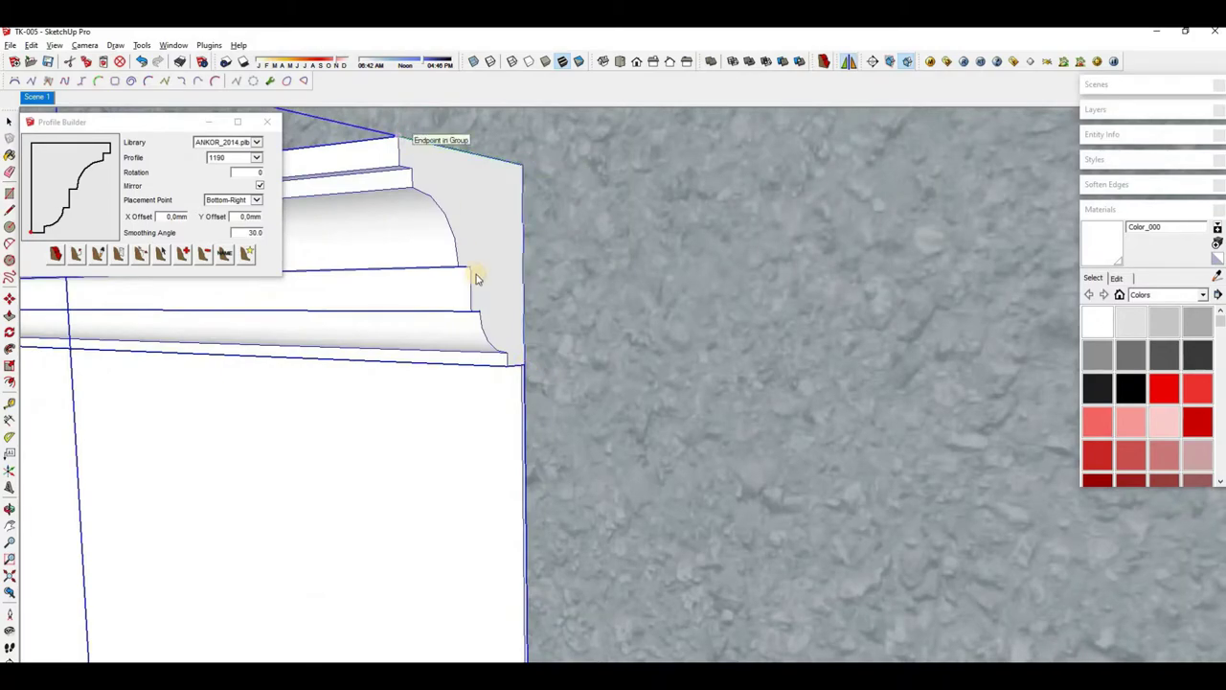
scroll(476, 278, down, 3)
scroll(536, 451, down, 4)
scroll(547, 466, down, 3)
mouse_move(690, 240)
middle_down()
mouse_move(597, 380)
mouse_move(558, 560)
middle_up()
scroll(498, 529, up, 2)
scroll(578, 507, down, 1)
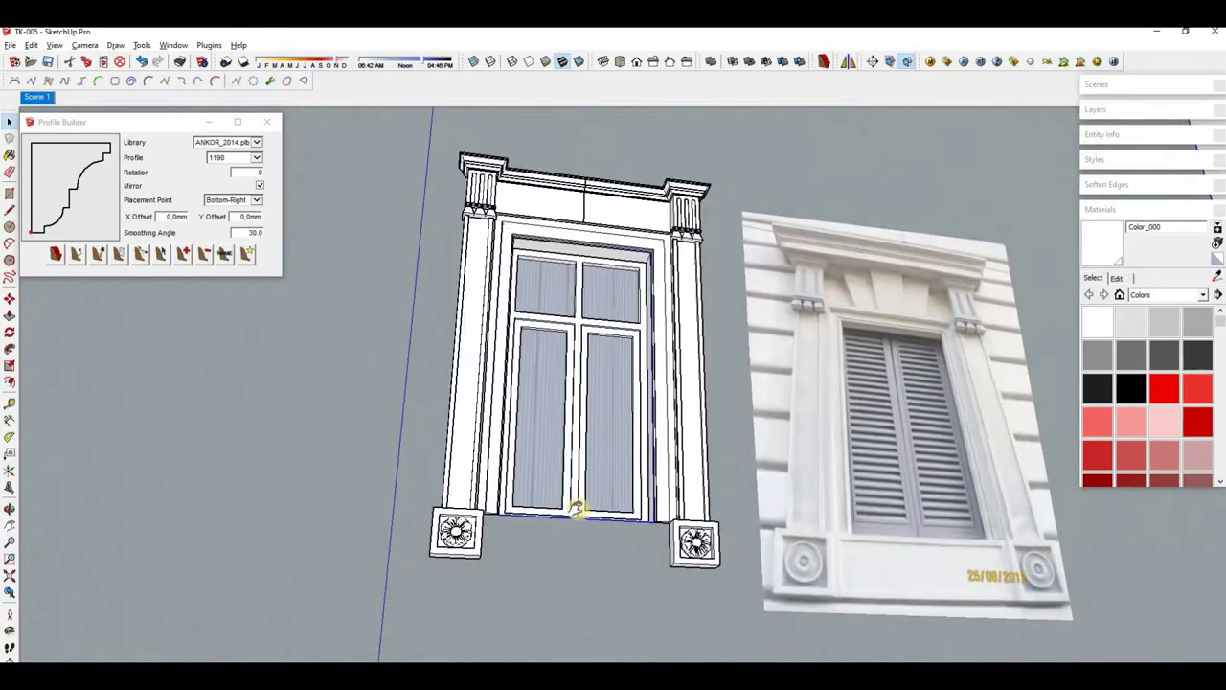
scroll(460, 460, up, 4)
Inspect the right rosette plinth and measure distances on the sill with the Tape Measure
scroll(400, 469, up, 2)
mouse_move(400, 469)
middle_down()
mouse_move(903, 624)
mouse_move(638, 425)
middle_up()
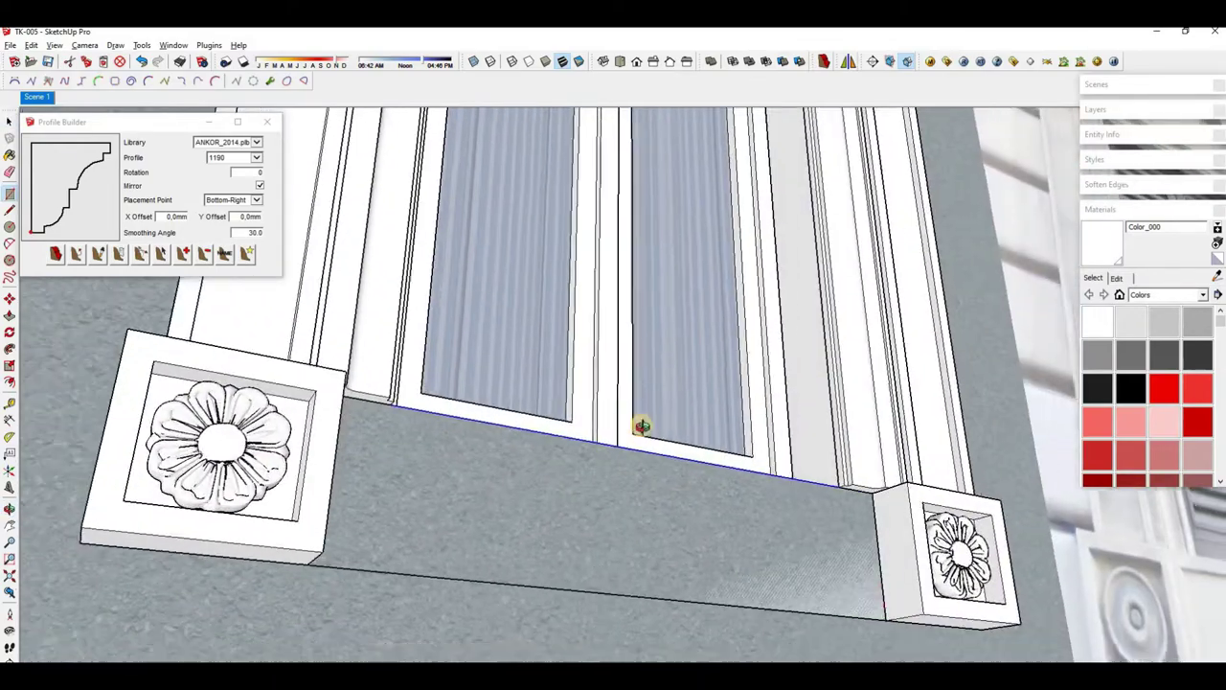
scroll(777, 466, up, 3)
scroll(635, 553, up, 3)
mouse_move(635, 553)
middle_down()
mouse_move(536, 506)
mouse_move(578, 425)
mouse_move(700, 539)
mouse_move(724, 498)
mouse_move(454, 504)
mouse_move(259, 479)
middle_up()
scroll(756, 471, down, 3)
scroll(547, 505, down, 1)
scroll(547, 505, up, 2)
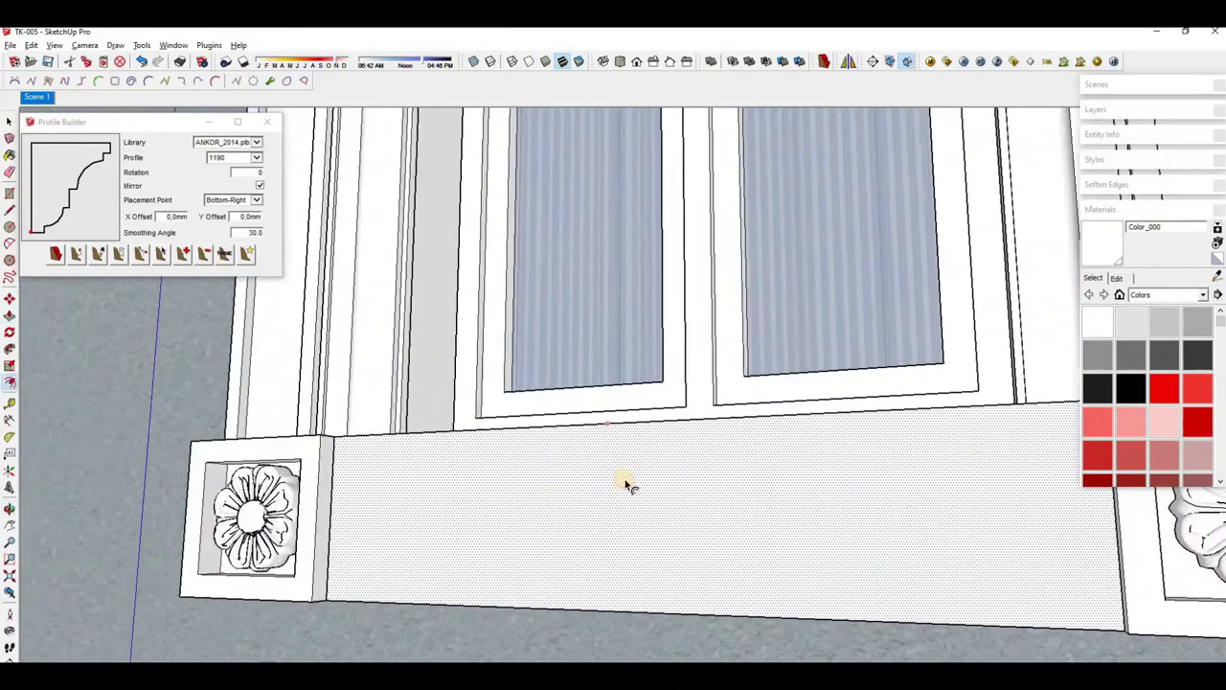
scroll(317, 388, up, 2)
key(t)
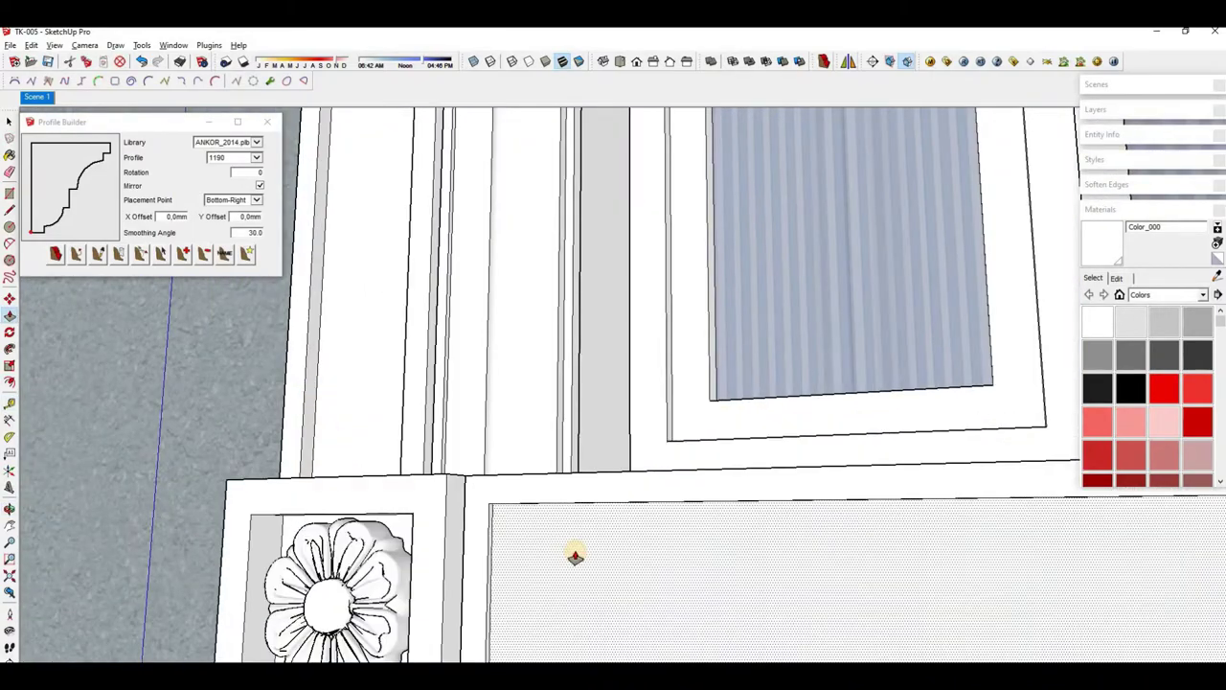
scroll(575, 556, down, 2)
scroll(698, 534, down, 2)
scroll(575, 532, up, 3)
Select the sill face and outline it with an inset rectangle offset inward
key(space)
scroll(470, 523, up, 1)
click(471, 526)
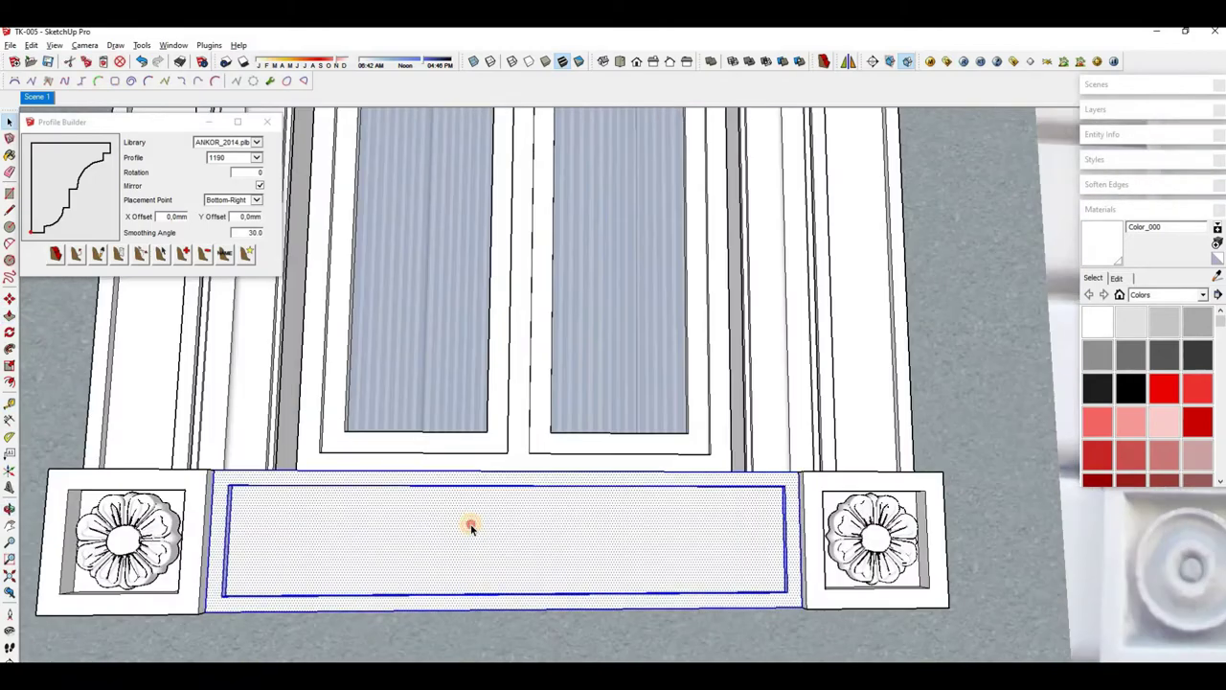
right_click(471, 523)
click(607, 425)
mouse_move(749, 435)
middle_down()
mouse_move(565, 345)
mouse_move(638, 358)
mouse_move(702, 403)
middle_up()
Choose moulding profile 1225 in Profile Builder and sweep it along the surround's top edge
middle_drag(452, 255, 326, 201)
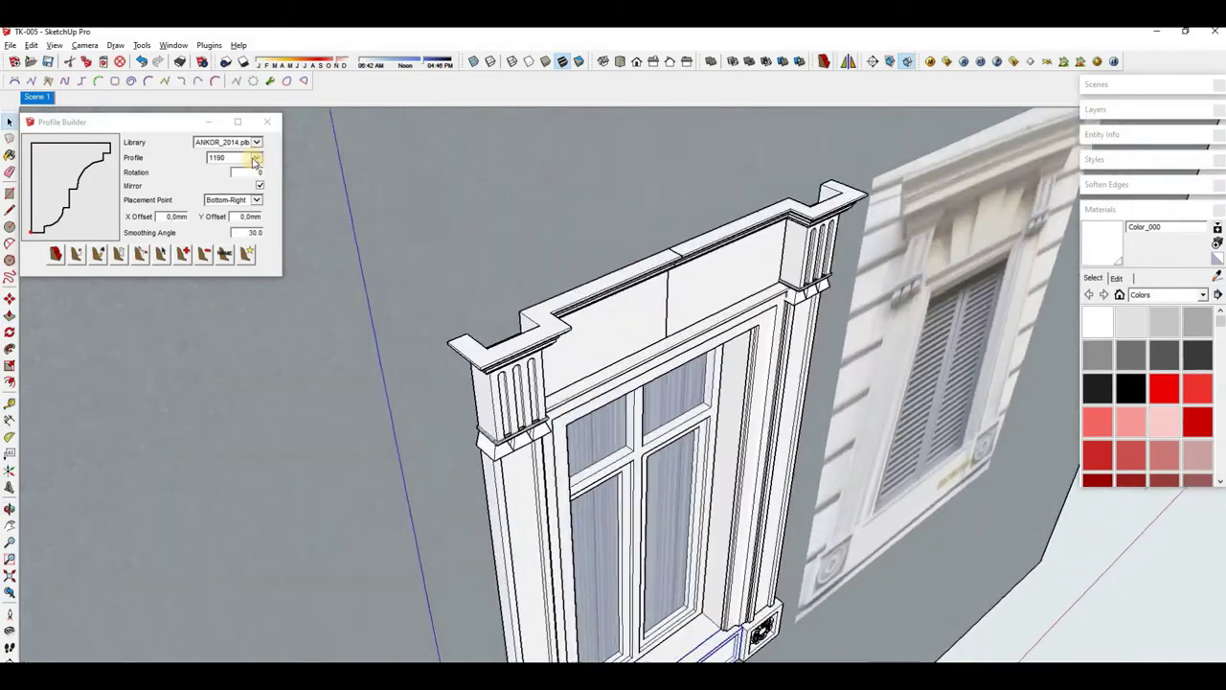
click(256, 157)
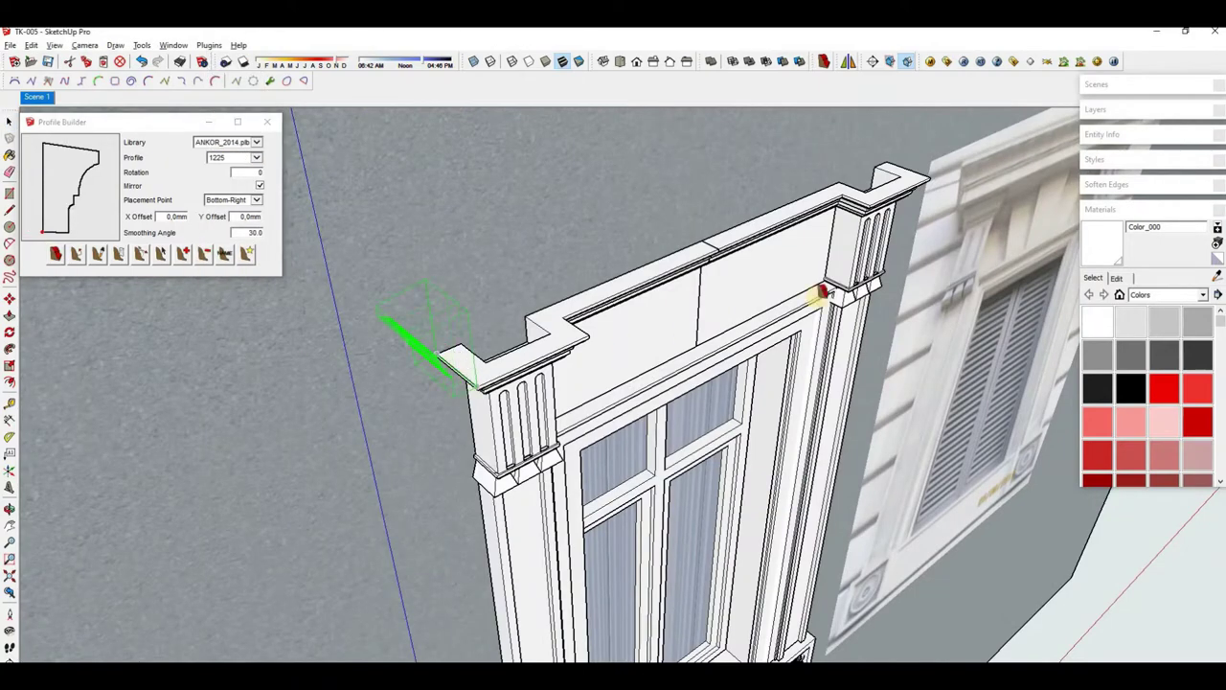
mouse_move(822, 292)
middle_down()
mouse_move(698, 323)
mouse_move(696, 293)
middle_up()
scroll(628, 314, up, 3)
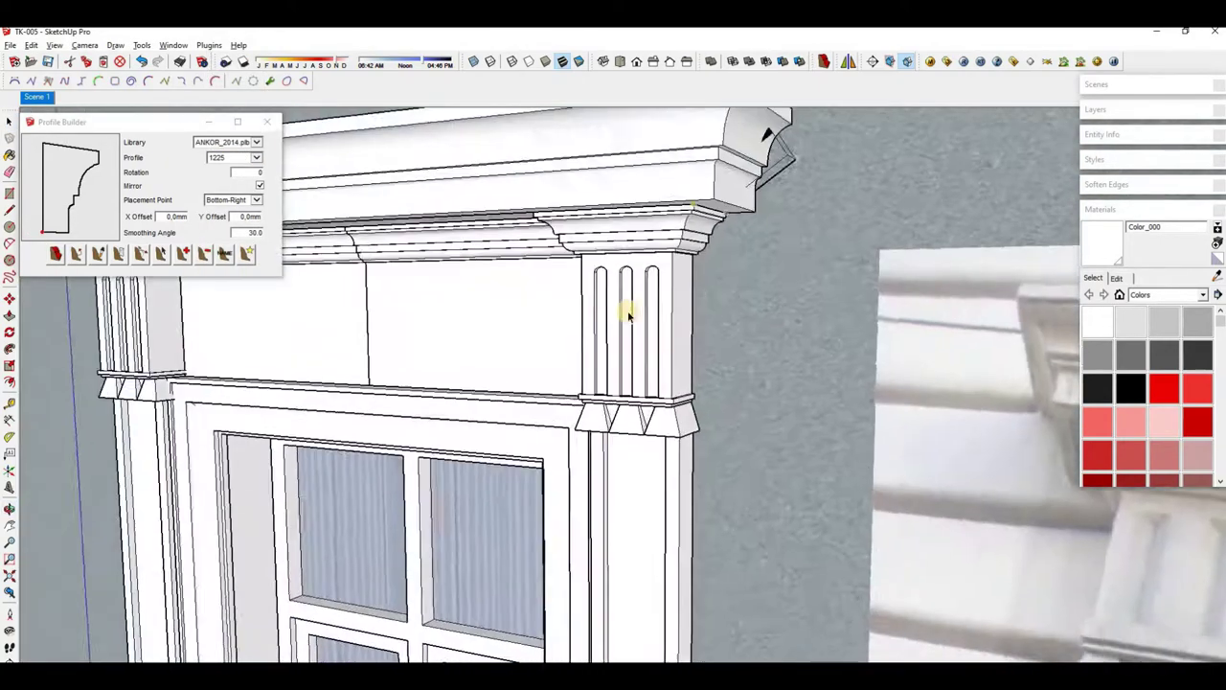
scroll(629, 314, down, 5)
scroll(479, 285, up, 3)
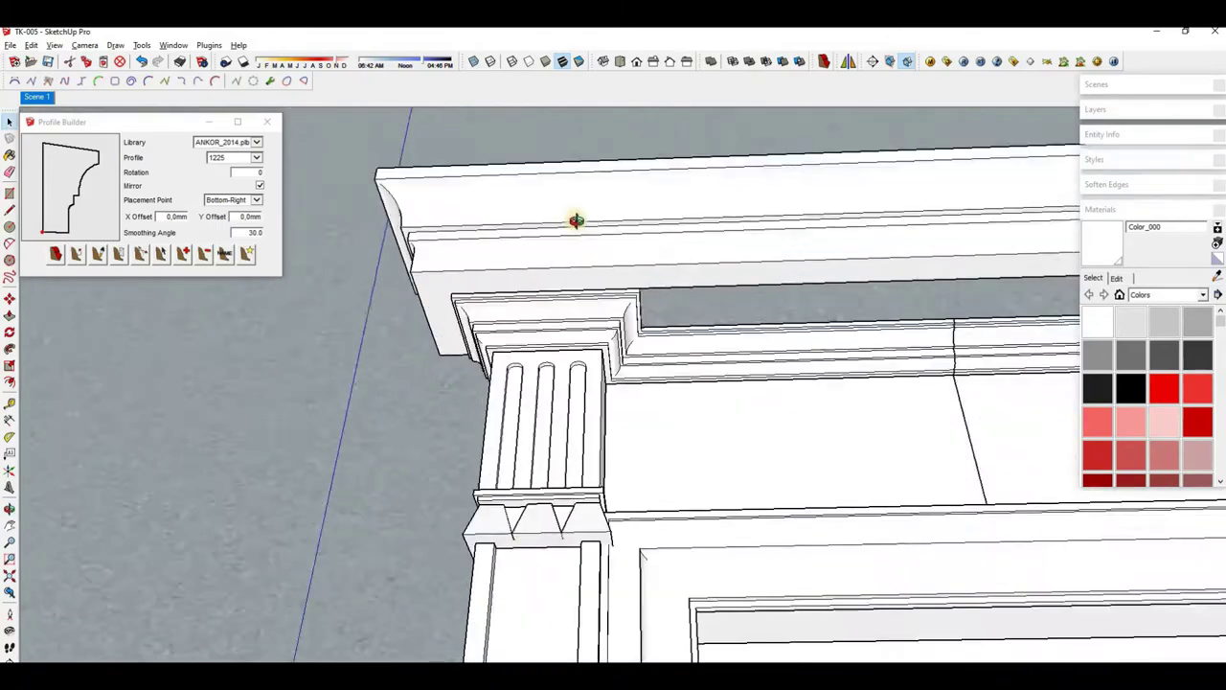
scroll(432, 296, down, 3)
scroll(641, 334, up, 1)
scroll(532, 314, up, 1)
scroll(532, 314, up, 3)
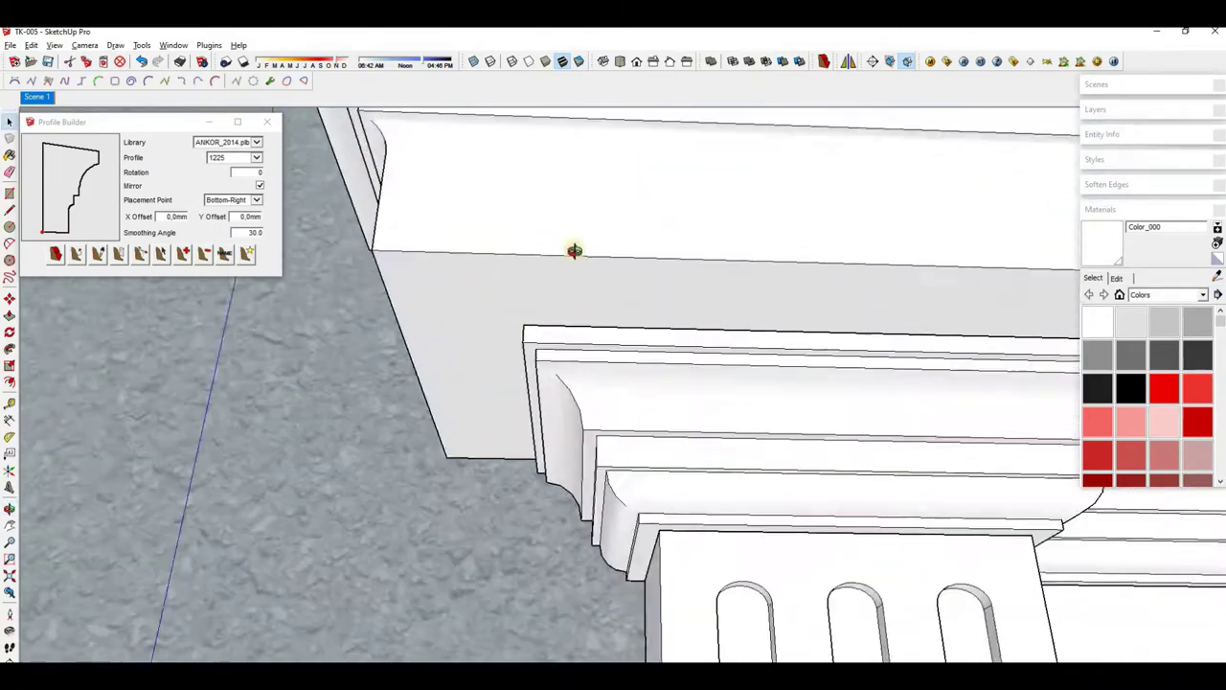
scroll(575, 252, up, 2)
Inspect the new crown moulding's top and underside above the pilaster
mouse_move(441, 288)
middle_down()
mouse_move(547, 334)
mouse_move(482, 619)
mouse_move(616, 323)
mouse_move(535, 357)
mouse_move(600, 351)
middle_up()
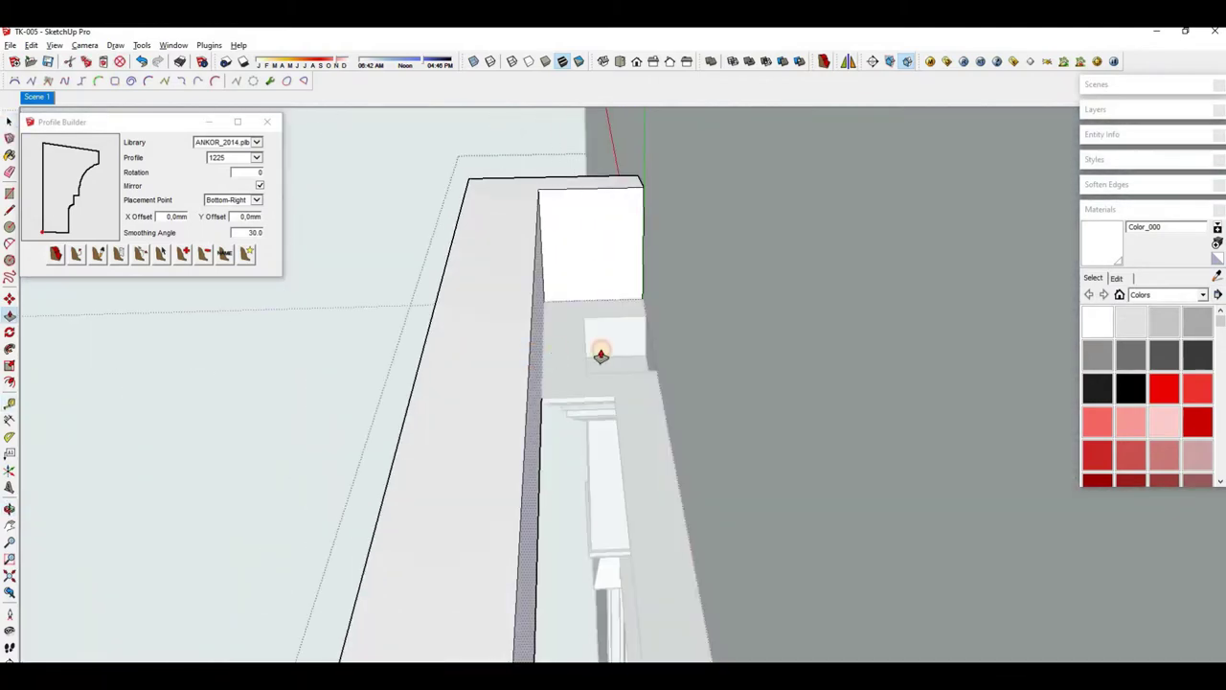
scroll(600, 351, up, 2)
mouse_move(687, 332)
middle_down()
mouse_move(840, 112)
mouse_move(782, 307)
mouse_move(695, 377)
mouse_move(464, 324)
mouse_move(498, 444)
mouse_move(445, 434)
middle_up()
key(space)
scroll(453, 383, up, 2)
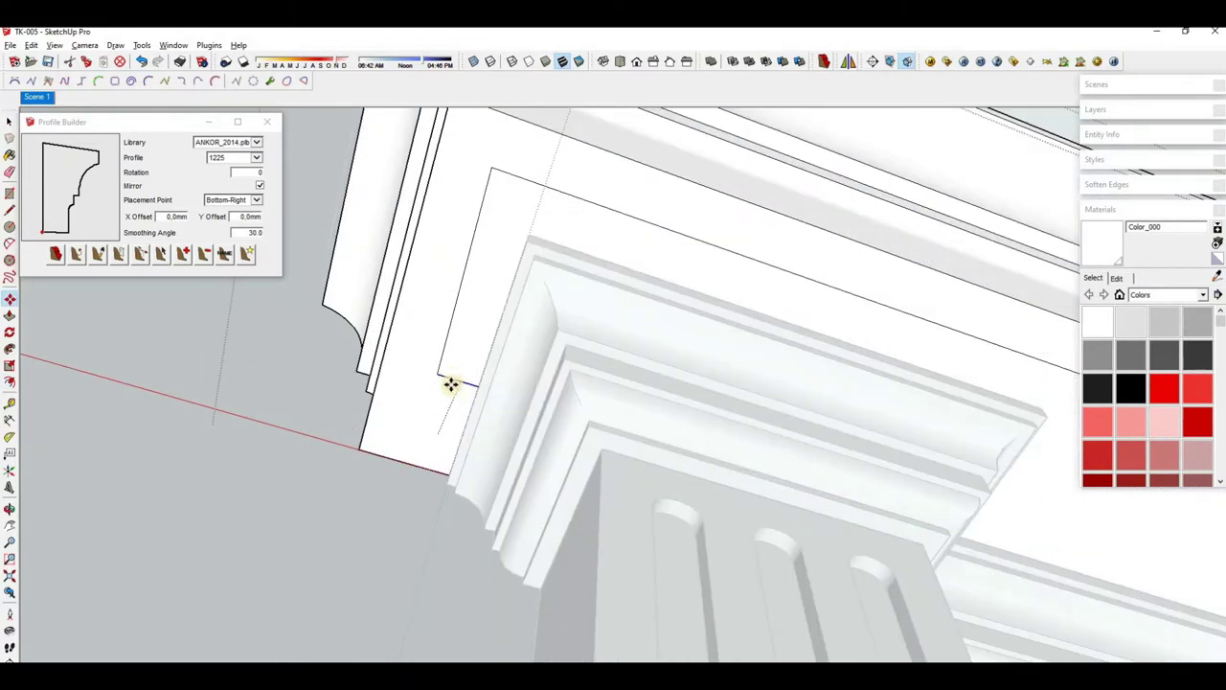
middle_drag(451, 383, 530, 374)
middle_drag(369, 387, 593, 349)
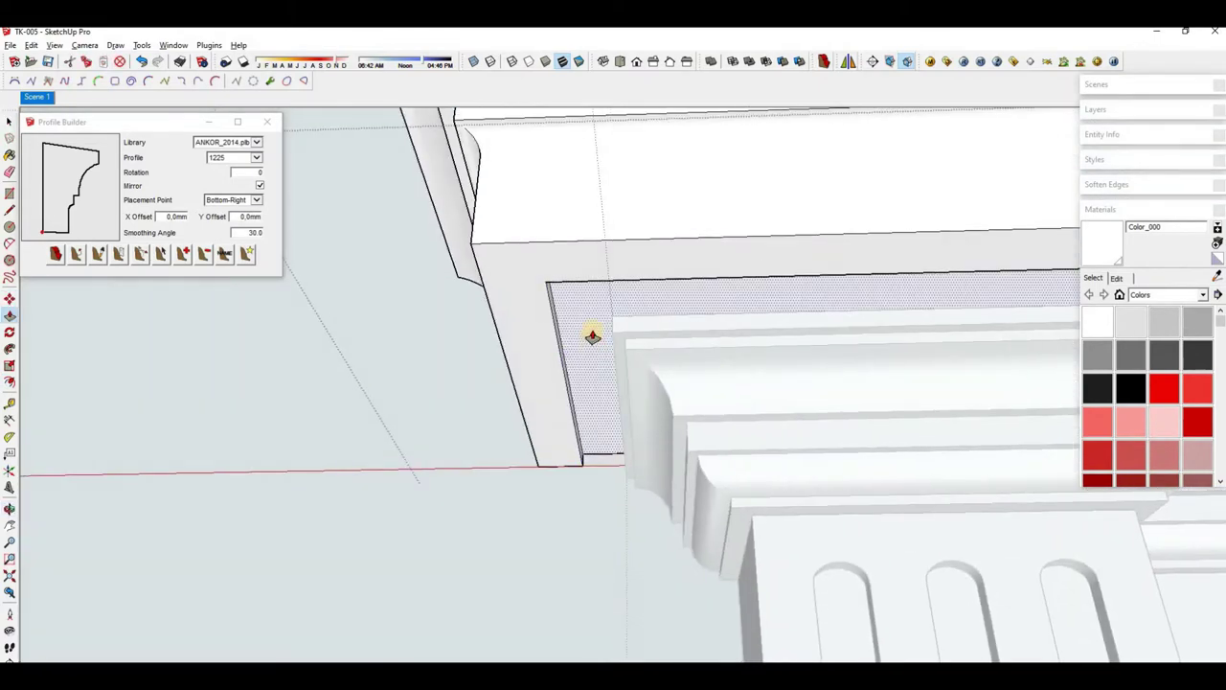
middle_drag(575, 422, 501, 403)
scroll(517, 422, down, 2)
scroll(533, 444, down, 3)
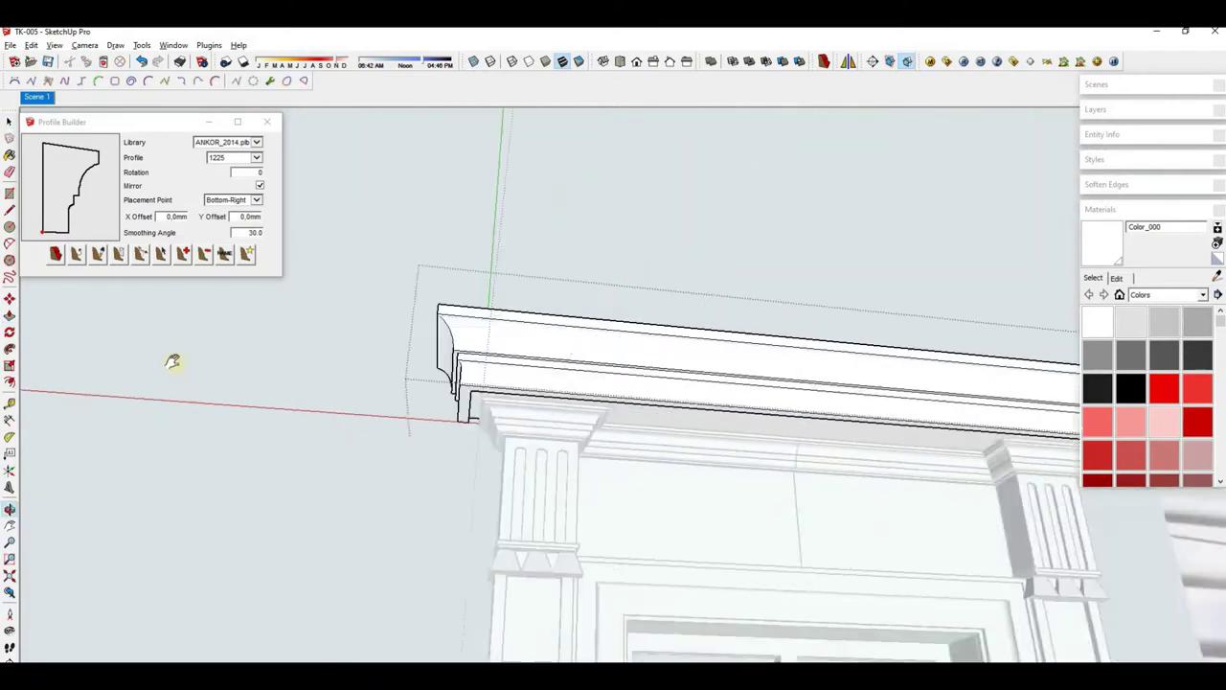
Frame the cornice and the pilaster below it together in the view
mouse_move(173, 358)
shift+middle_down()
mouse_move(421, 347)
mouse_move(537, 316)
shift+middle_up()
scroll(390, 292, up, 2)
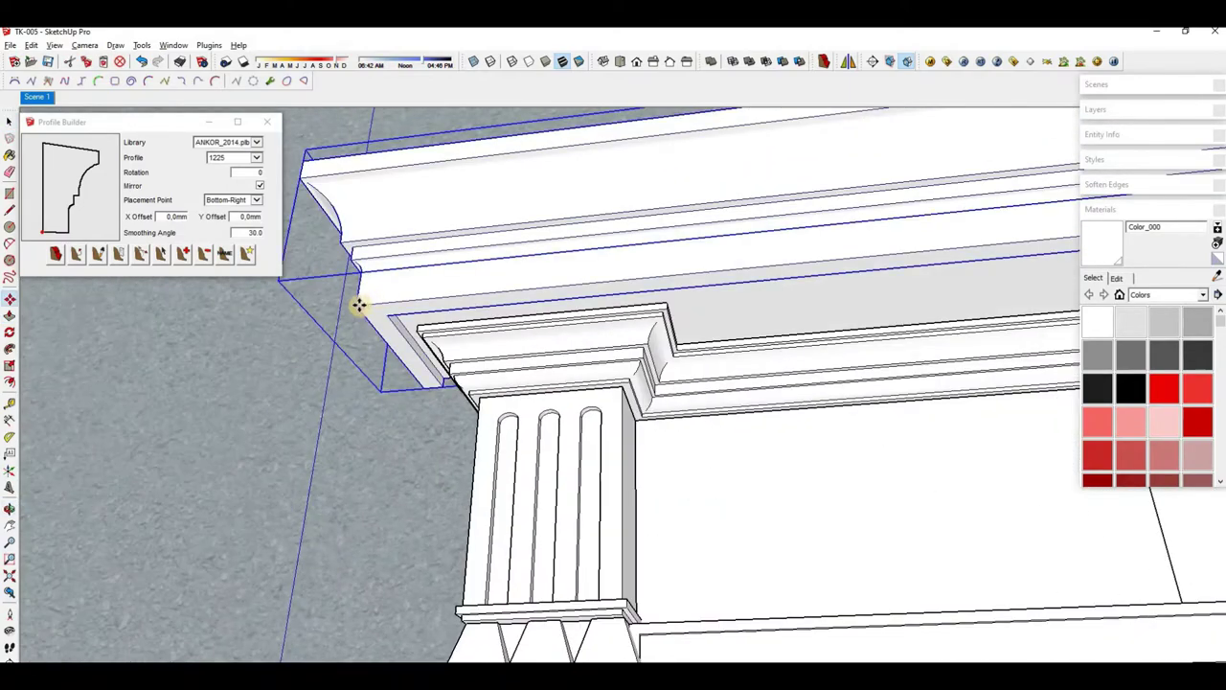
scroll(357, 304, down, 2)
scroll(351, 317, down, 3)
scroll(573, 338, down, 2)
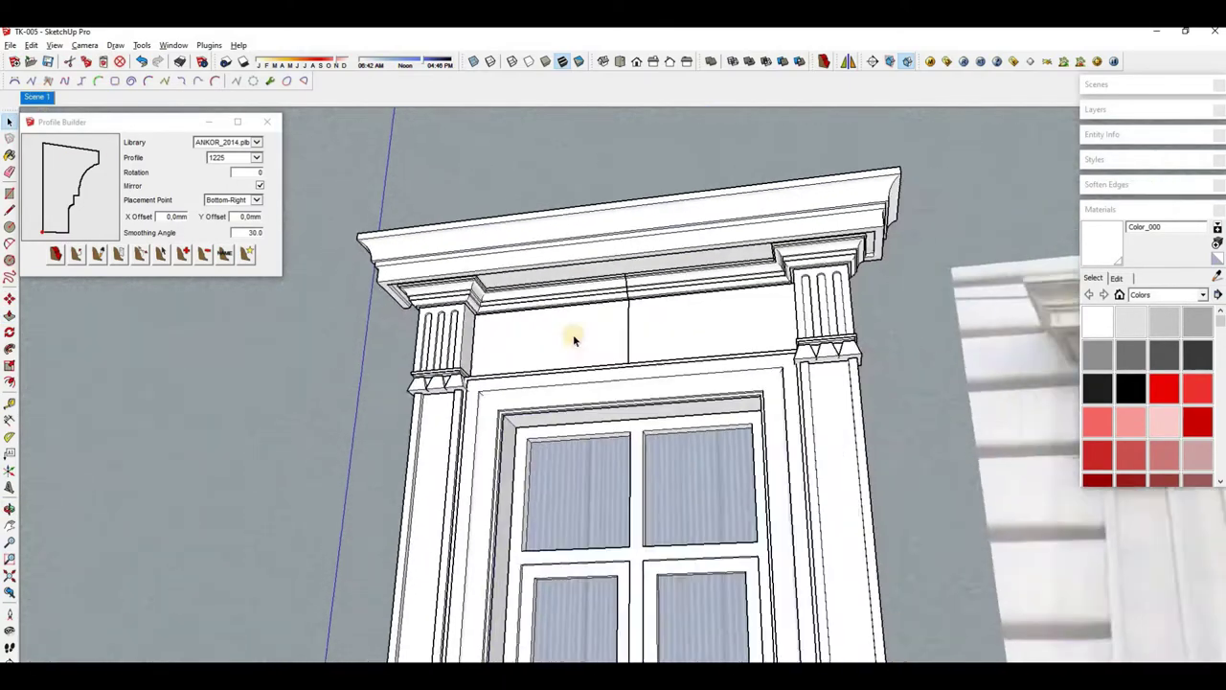
scroll(573, 339, down, 3)
scroll(699, 252, up, 2)
scroll(786, 340, up, 2)
Hide the left cornice piece to isolate the remaining cornice
scroll(379, 410, up, 2)
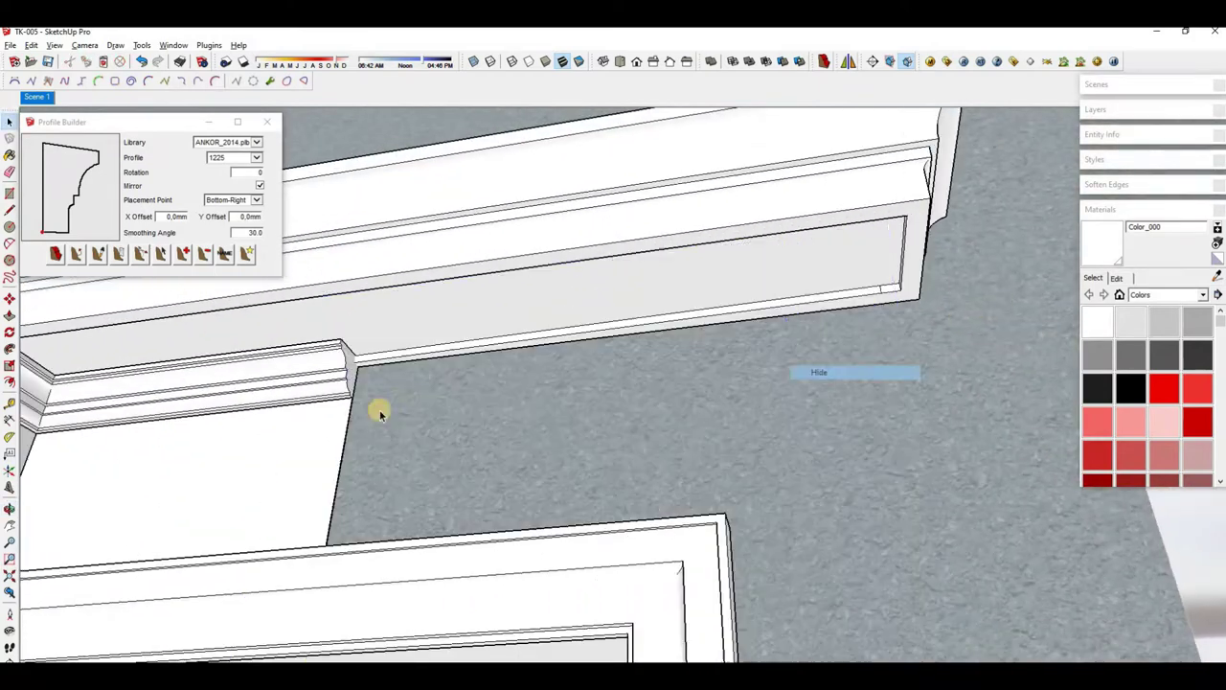
right_click(316, 403)
click(329, 93)
mouse_move(767, 277)
middle_down()
mouse_move(584, 227)
mouse_move(644, 417)
middle_up()
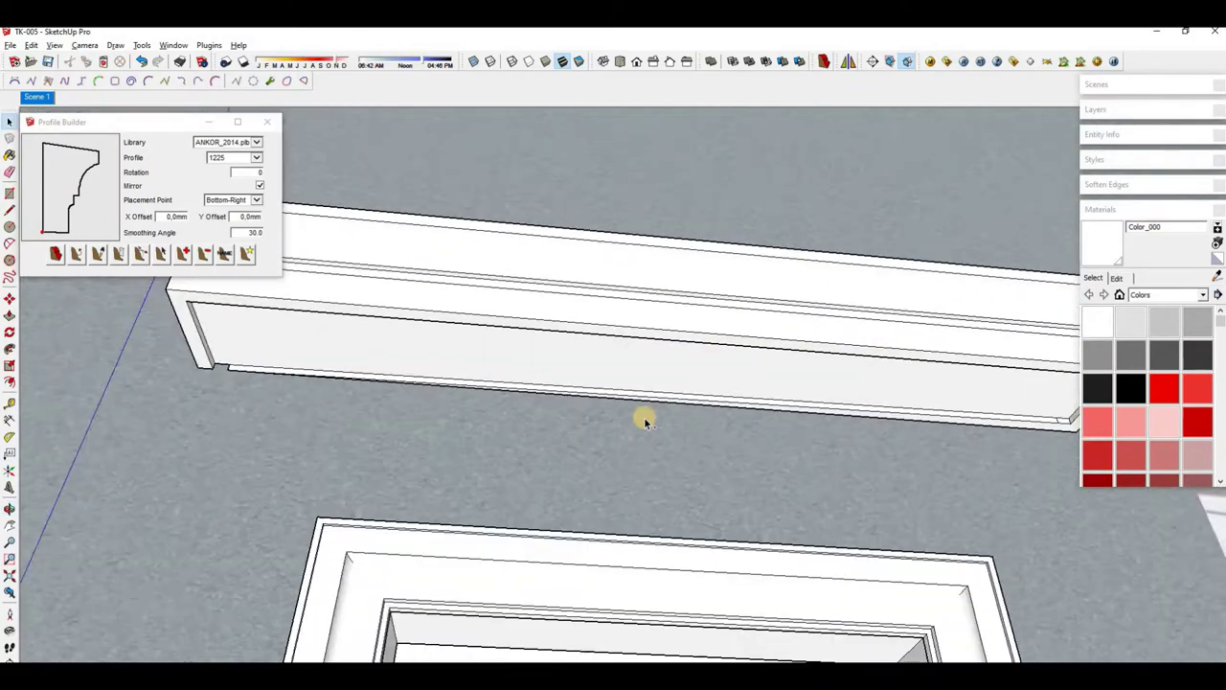
scroll(644, 417, down, 2)
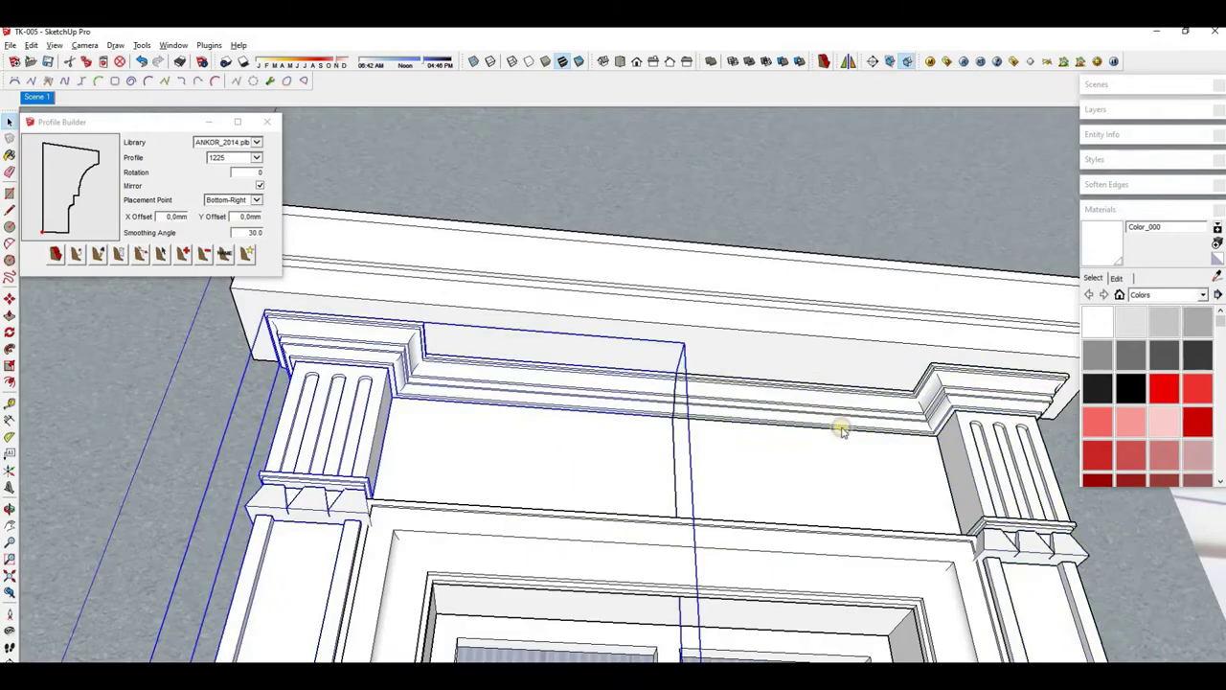
mouse_move(840, 428)
middle_down()
mouse_move(690, 355)
mouse_move(626, 429)
mouse_move(281, 395)
middle_up()
Select the cornice's lower face and bottom edge and use Move to shape the soffit panel
click(604, 458)
scroll(640, 449, up, 2)
click(675, 441)
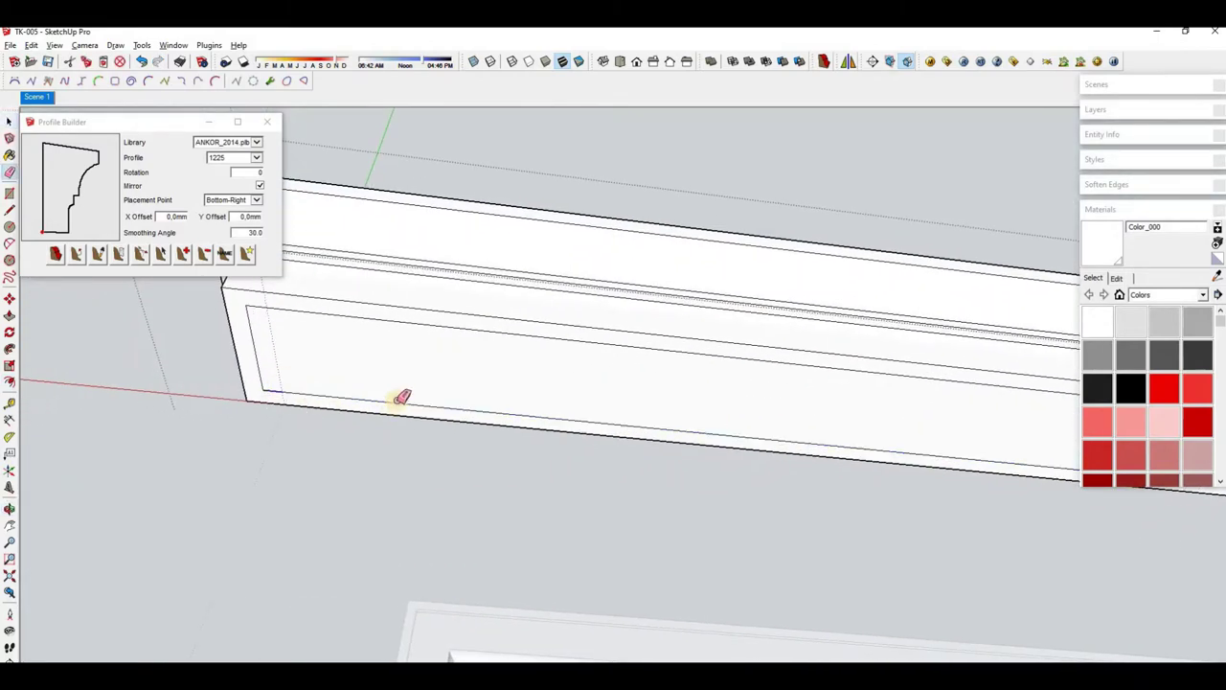
scroll(575, 388, down, 3)
middle_drag(753, 383, 767, 478)
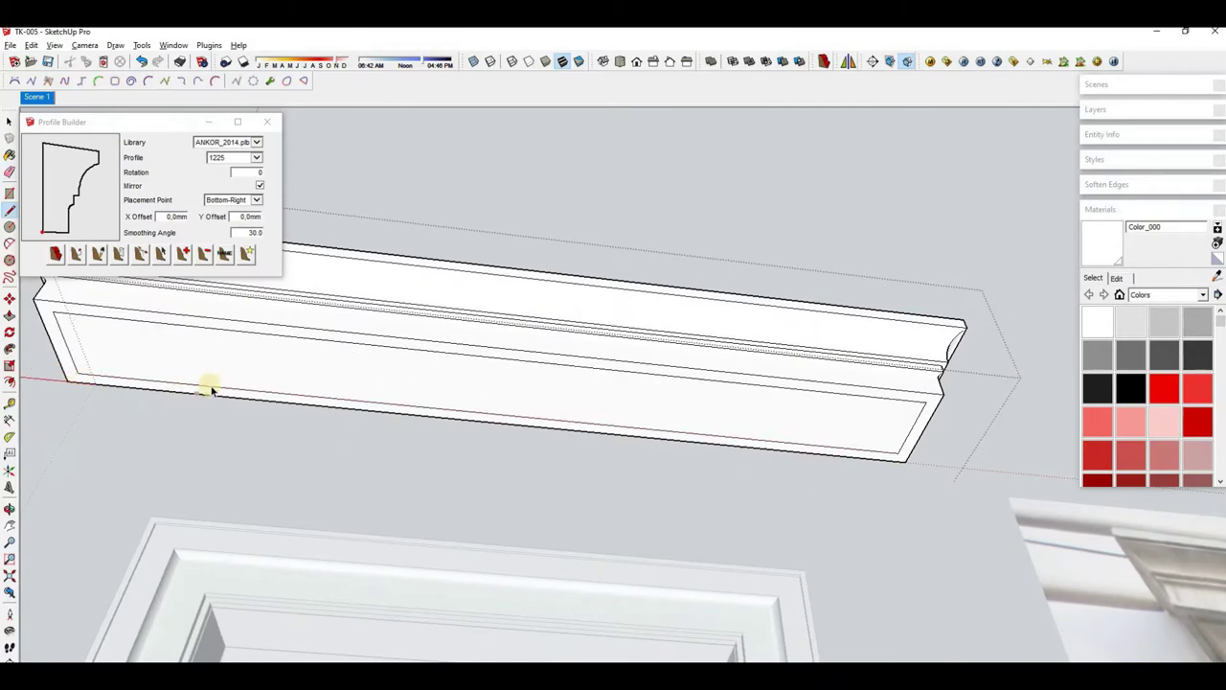
scroll(209, 388, up, 4)
key(m)
scroll(471, 464, down, 2)
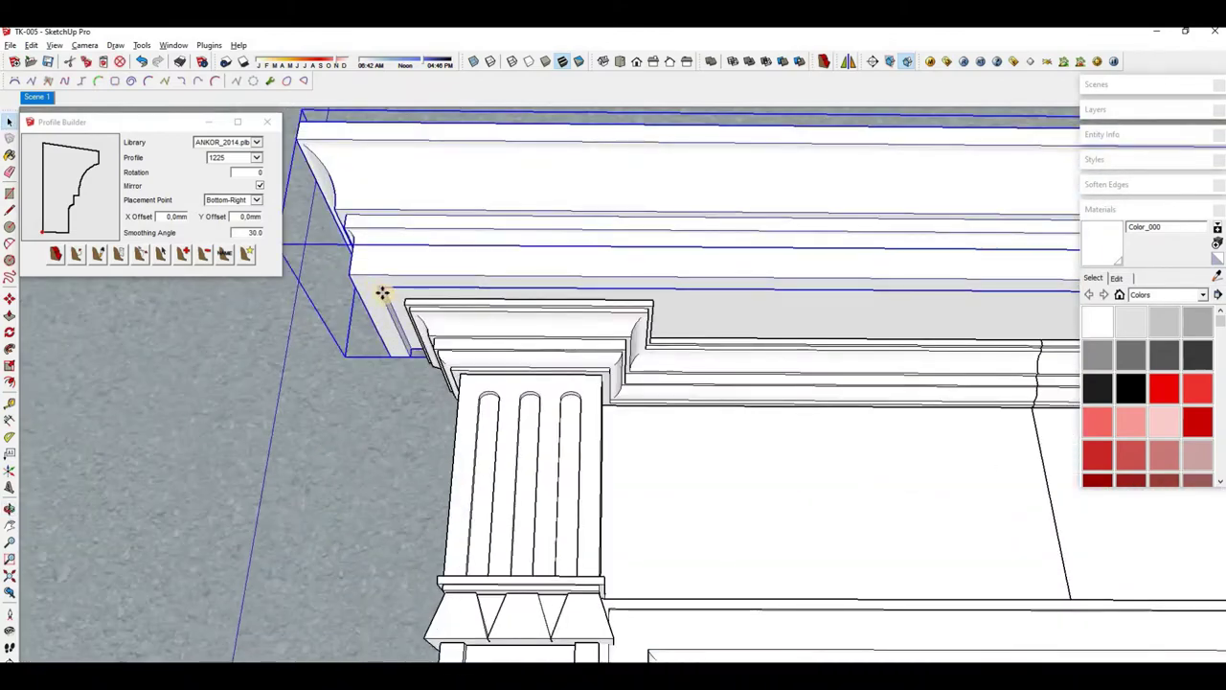
middle_drag(387, 358, 759, 348)
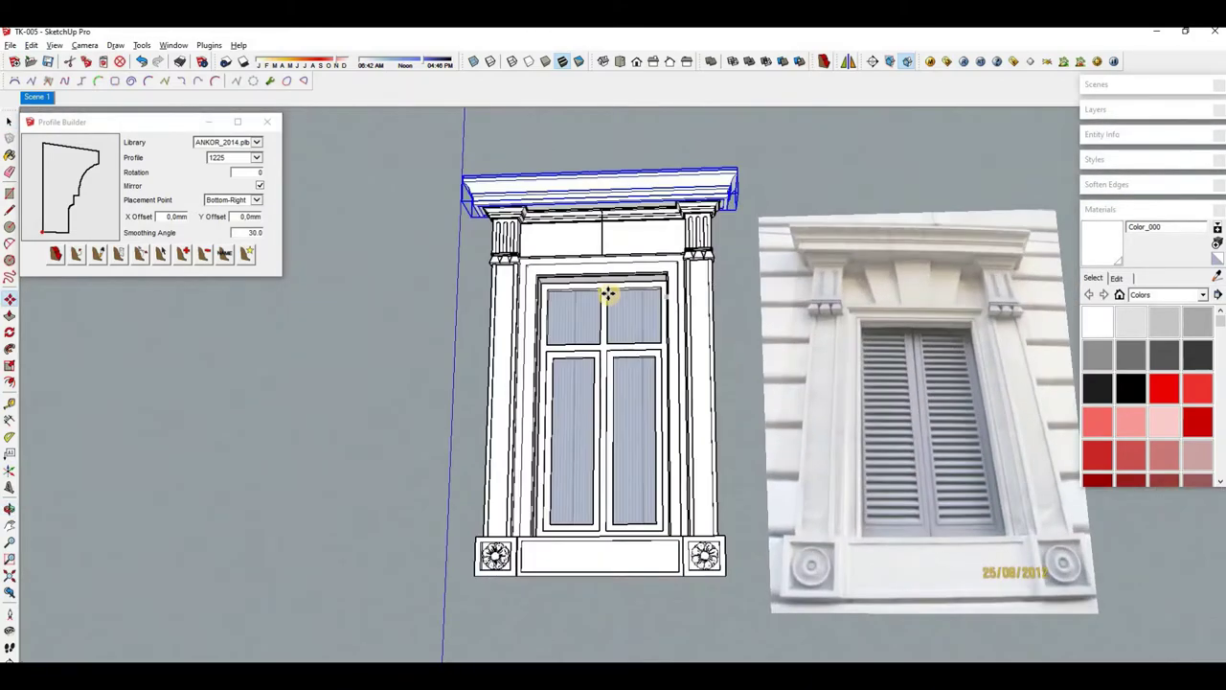
scroll(604, 257, up, 3)
Select the top back edge and the inner line on the cornice top
key(space)
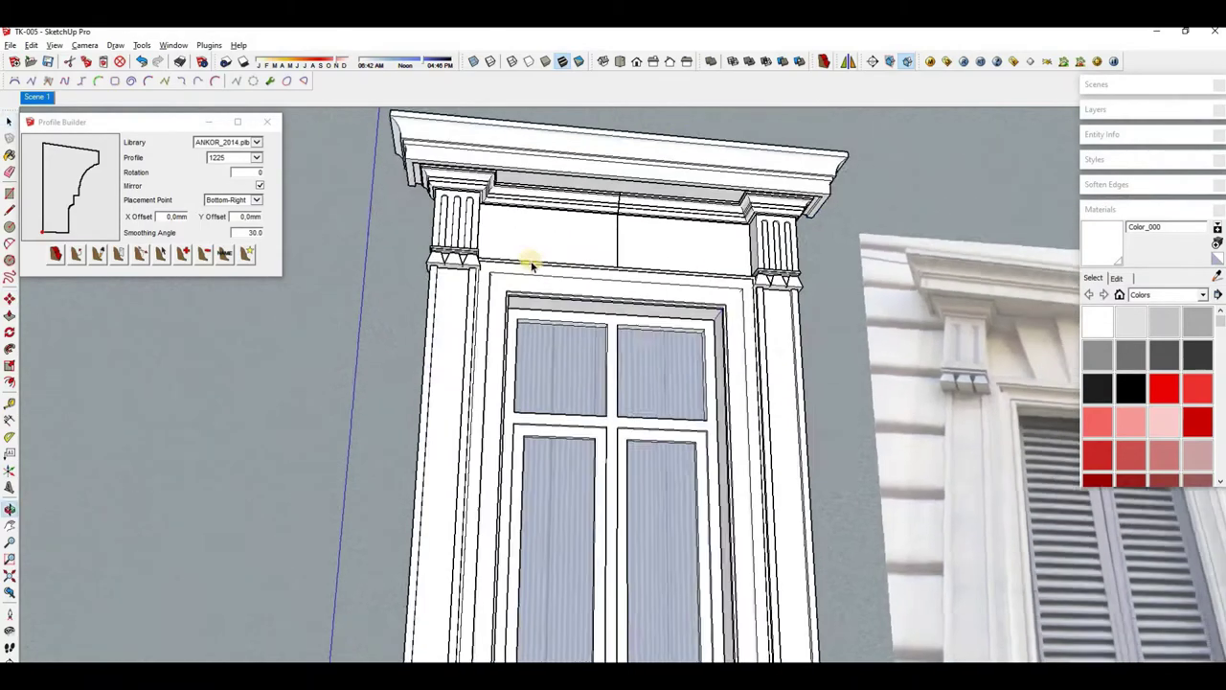
middle_drag(624, 214, 522, 405)
scroll(522, 404, up, 3)
mouse_move(657, 493)
middle_down()
mouse_move(665, 430)
mouse_move(550, 432)
middle_up()
scroll(624, 422, up, 3)
click(599, 402)
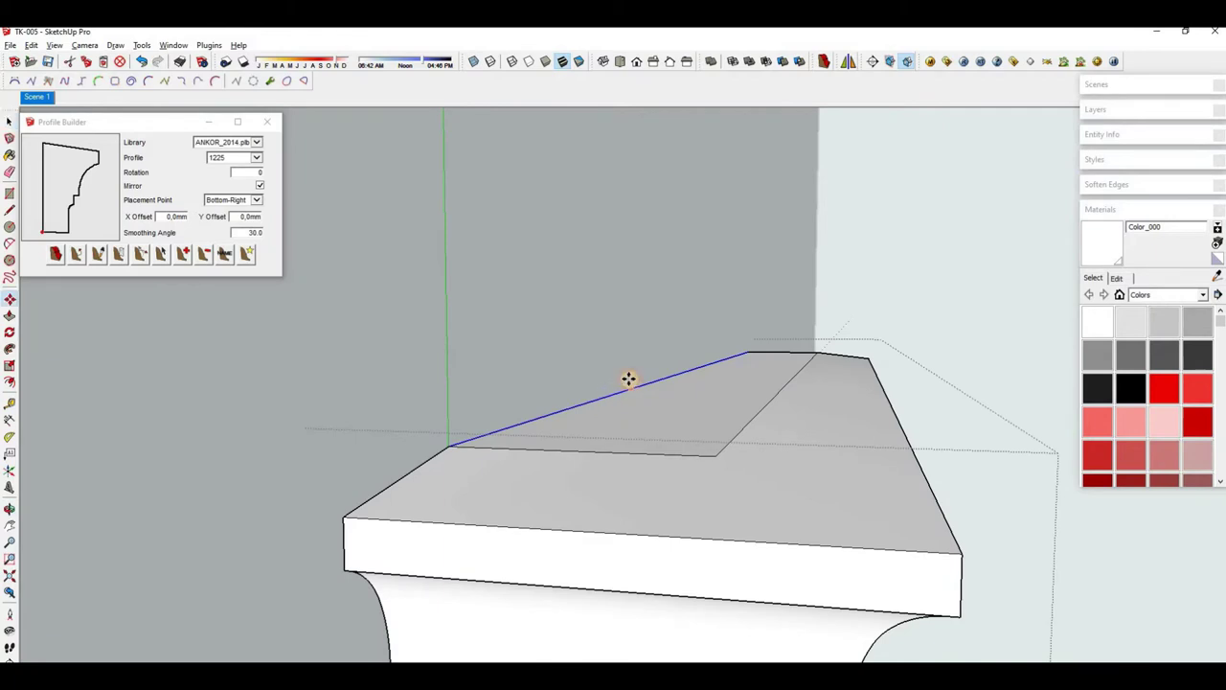
mouse_move(686, 408)
middle_down()
mouse_move(756, 509)
mouse_move(720, 375)
mouse_move(709, 391)
middle_up()
click(709, 391)
Inspect the tapered keystone block between the window head and the cornice
mouse_move(512, 362)
middle_down()
mouse_move(623, 329)
mouse_move(586, 339)
mouse_move(570, 387)
mouse_move(587, 328)
middle_up()
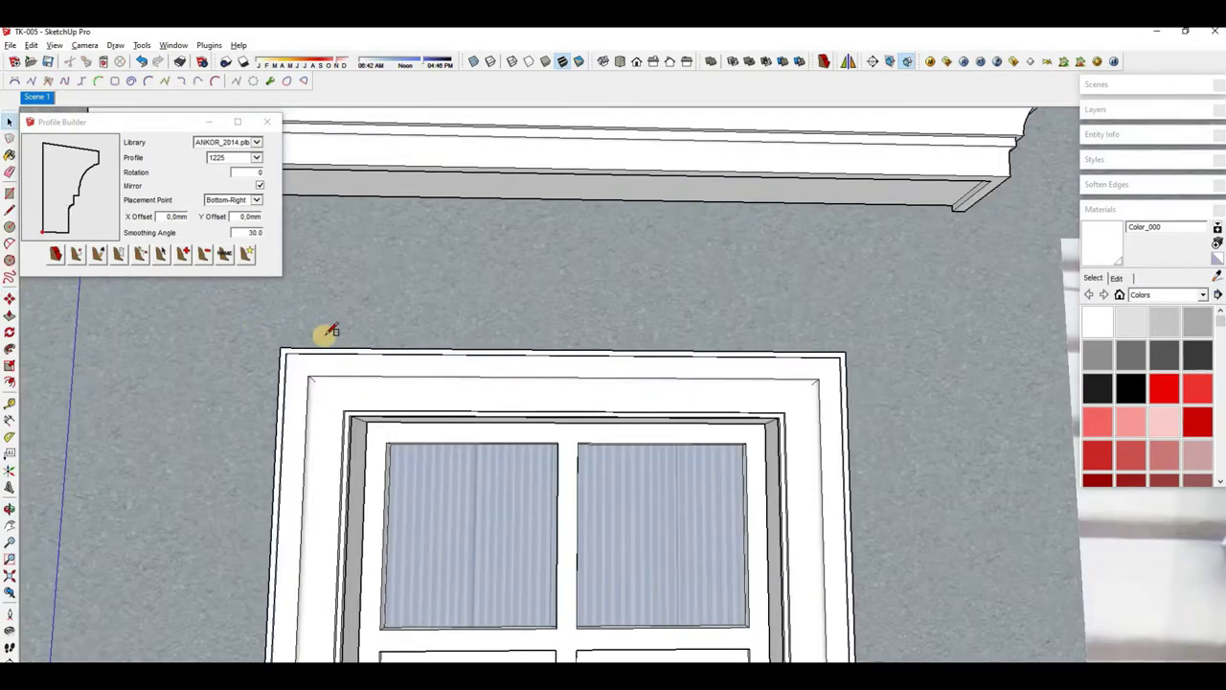
mouse_move(328, 329)
middle_down()
mouse_move(509, 355)
mouse_move(613, 208)
mouse_move(690, 148)
middle_up()
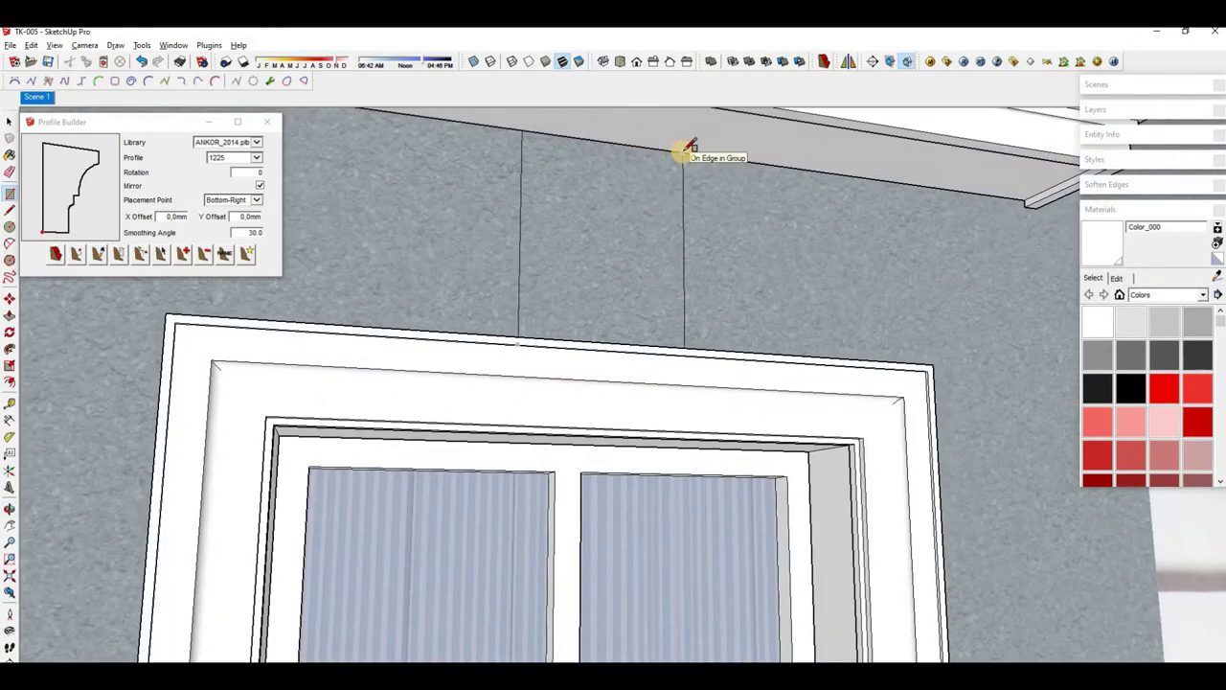
mouse_move(689, 149)
middle_down()
mouse_move(594, 287)
mouse_move(778, 282)
mouse_move(594, 265)
mouse_move(666, 385)
mouse_move(601, 458)
middle_up()
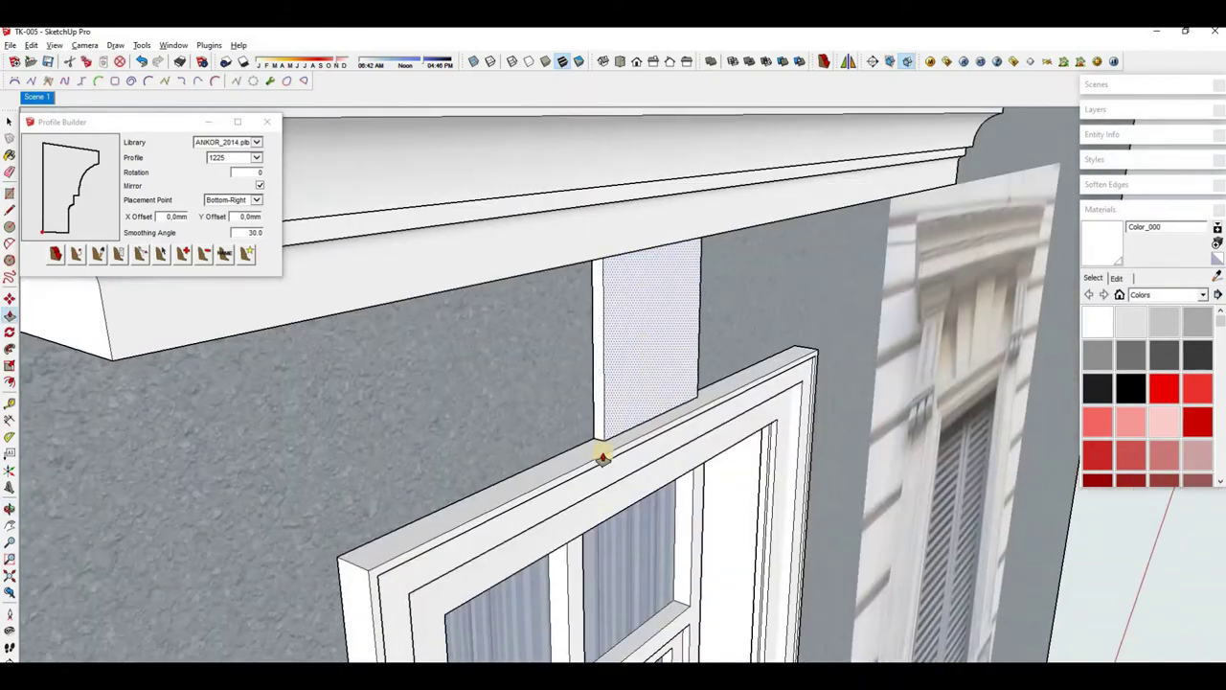
mouse_move(427, 290)
middle_down()
mouse_move(539, 335)
mouse_move(476, 432)
mouse_move(567, 433)
middle_up()
scroll(488, 340, up, 3)
scroll(432, 484, up, 2)
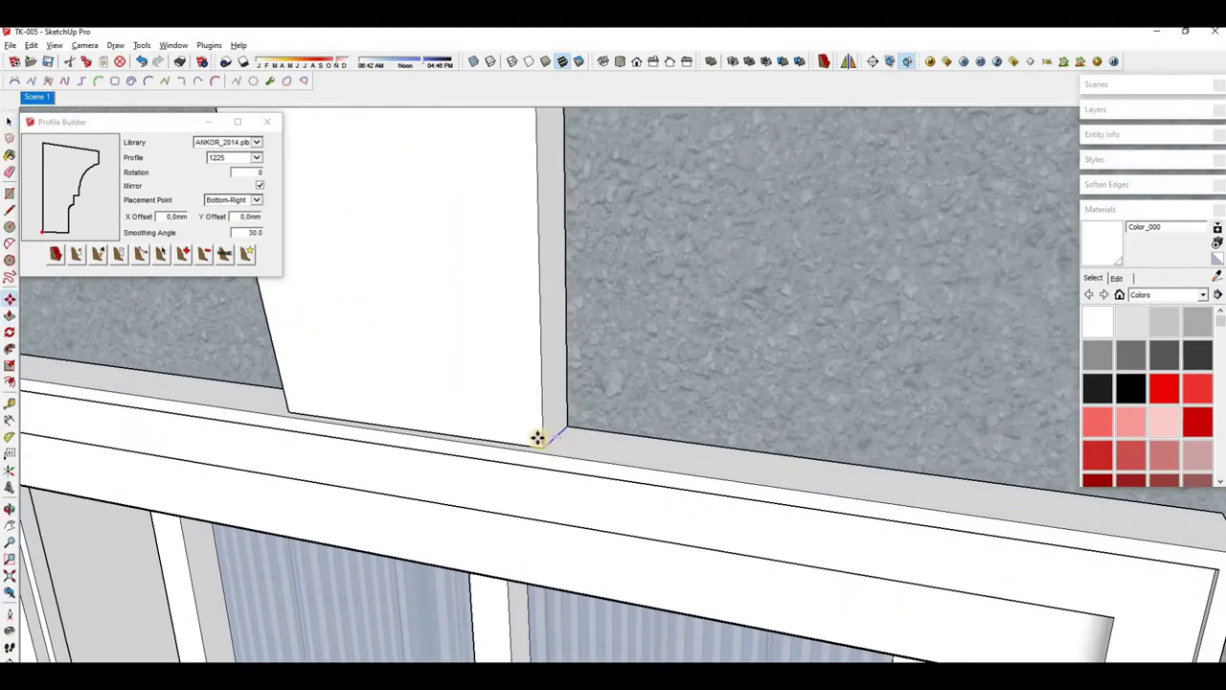
scroll(522, 462, down, 5)
Select the keystone block and use Zoom Selection to fit it in the view
scroll(550, 392, up, 5)
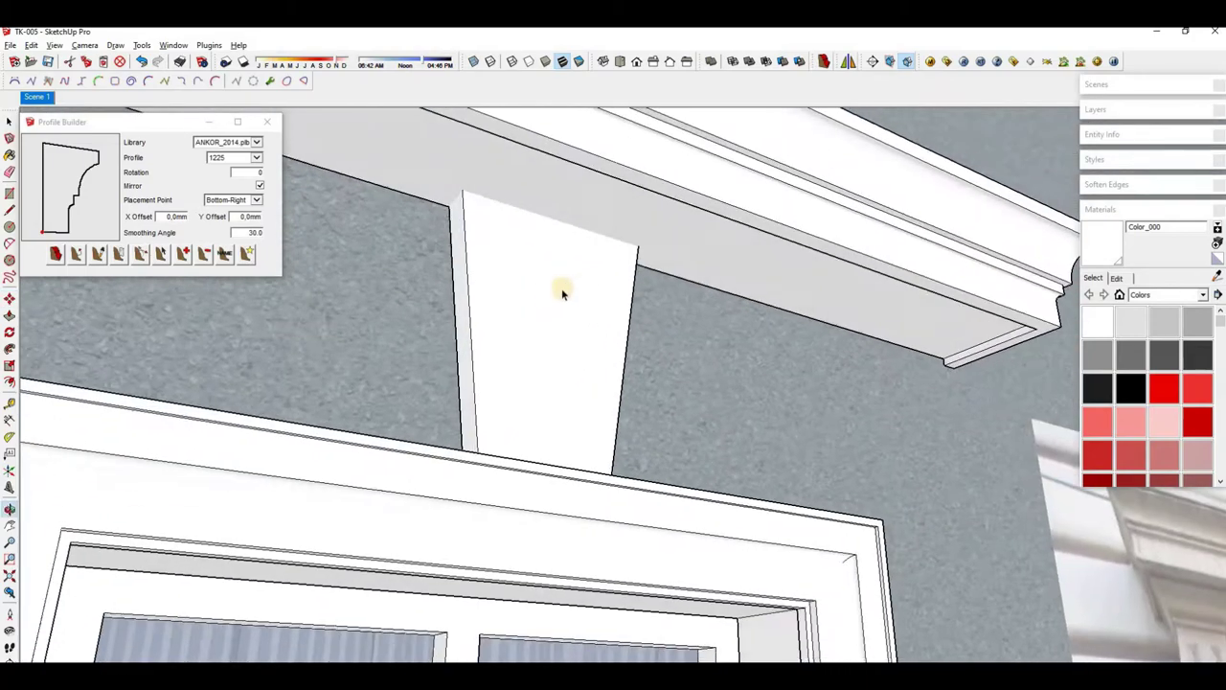
key(space)
click(546, 299)
right_click(546, 299)
click(628, 408)
scroll(474, 521, down, 3)
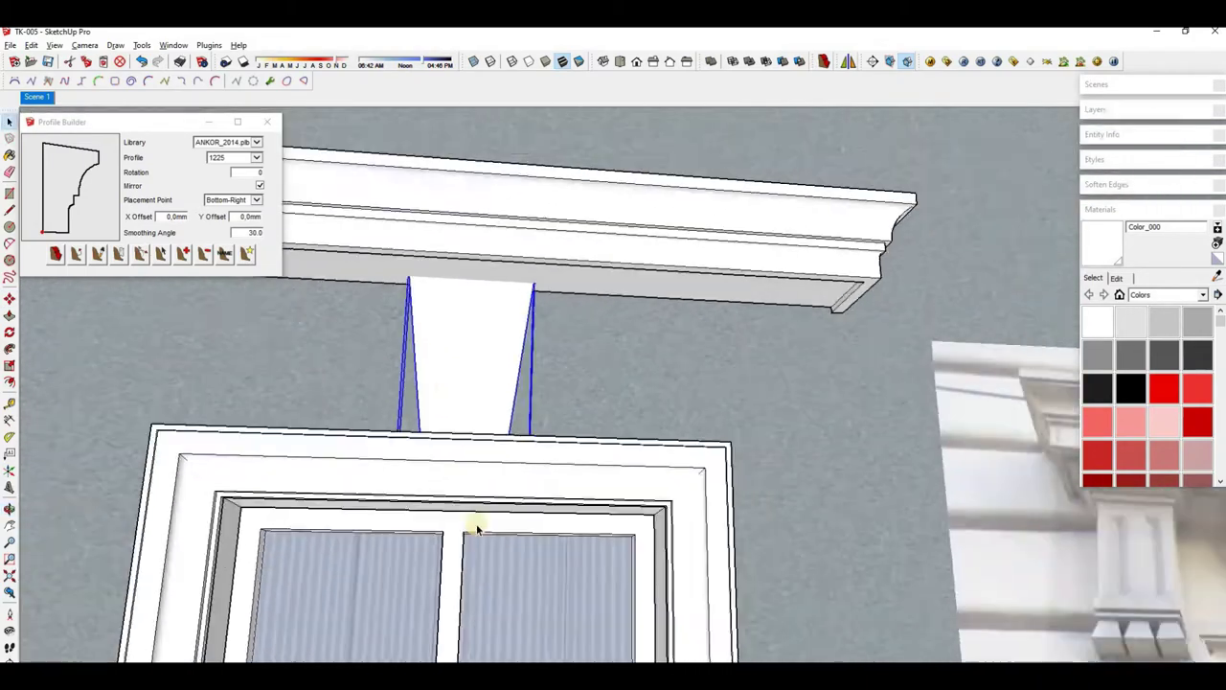
scroll(441, 476, up, 3)
Hide the cornice above the keystone to expose it
key(m)
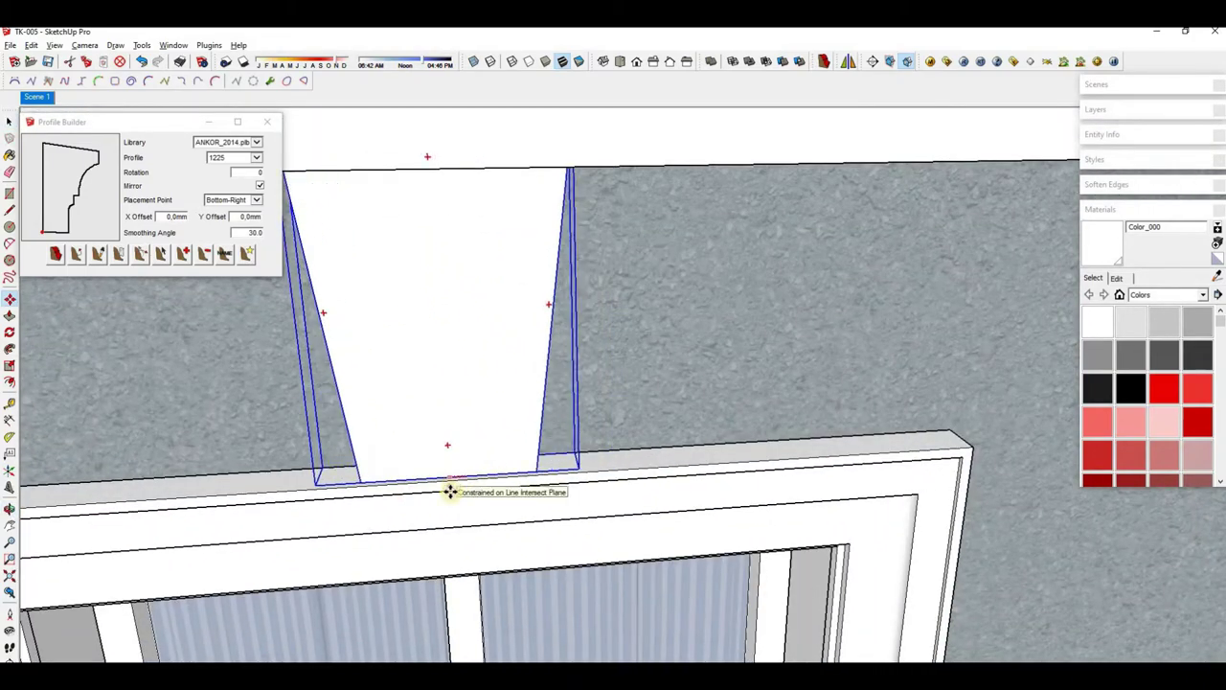
scroll(451, 492, down, 3)
scroll(438, 410, down, 3)
key(space)
right_click(530, 244)
click(575, 280)
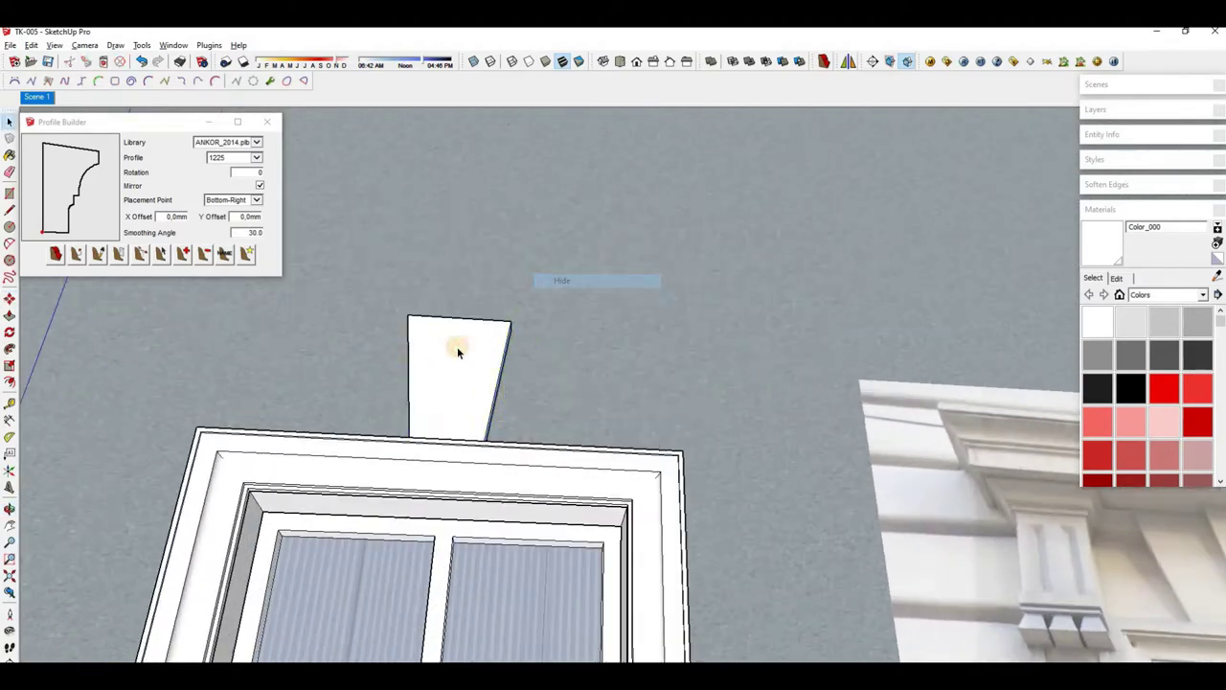
scroll(517, 499, up, 3)
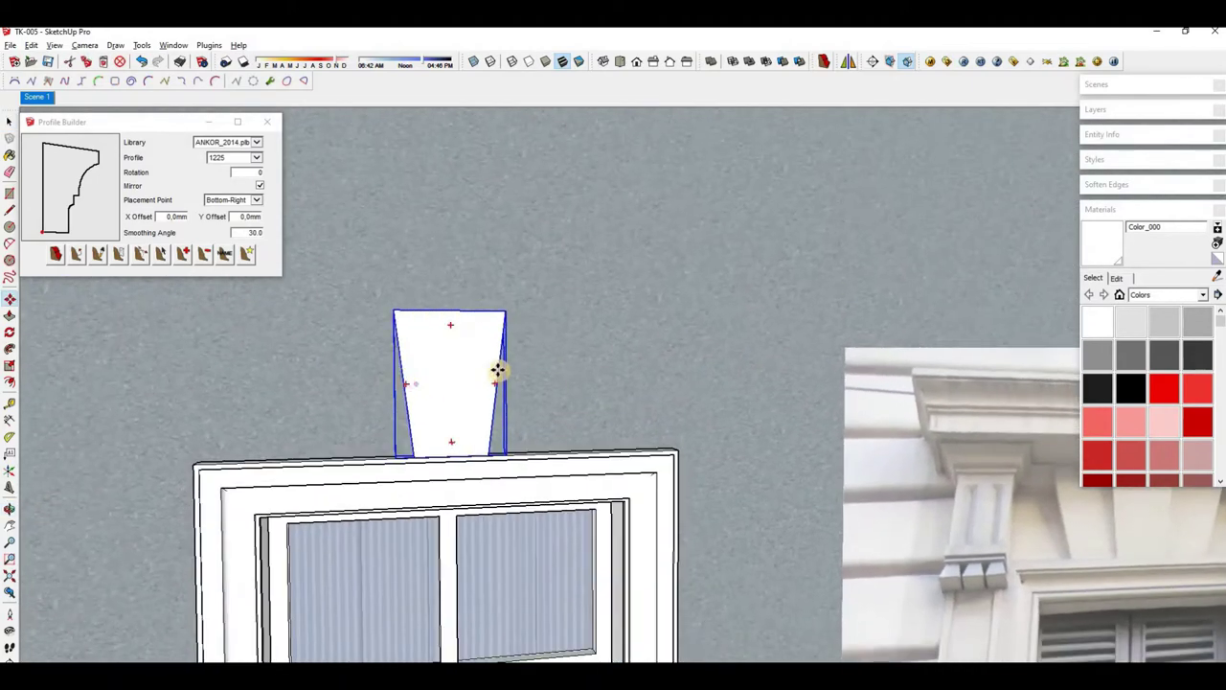
scroll(498, 369, up, 2)
Scale the keystone wider into a three-faceted tapered block
middle_drag(479, 517, 562, 432)
key(s)
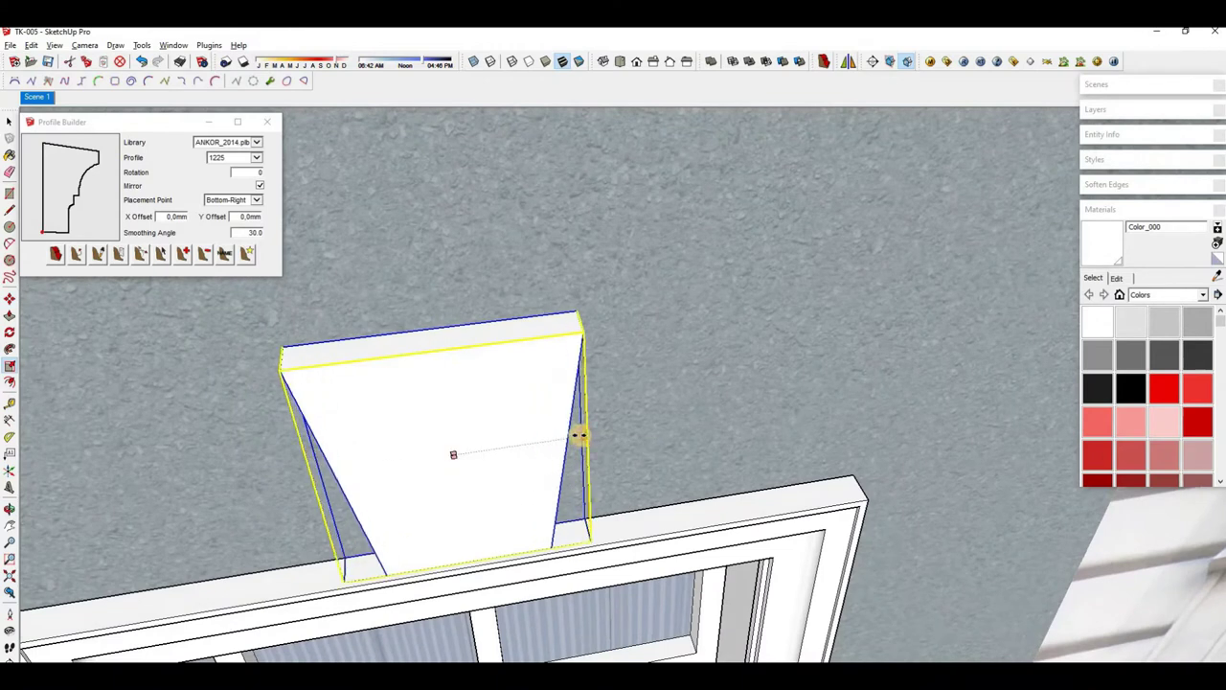
click(461, 409)
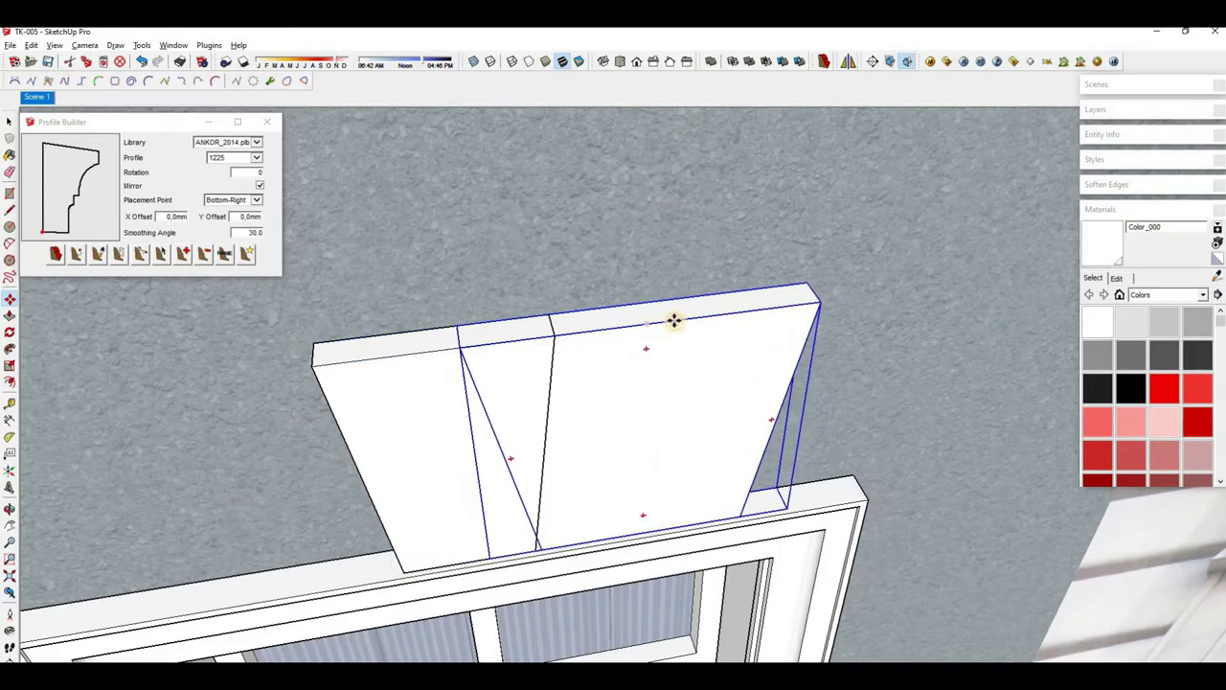
click(438, 350)
Orbit around the reshaped keystone's sides, ending on a straight front view of the window
mouse_move(569, 411)
middle_down()
mouse_move(775, 255)
mouse_move(810, 377)
middle_up()
scroll(757, 259, up, 3)
scroll(554, 302, up, 3)
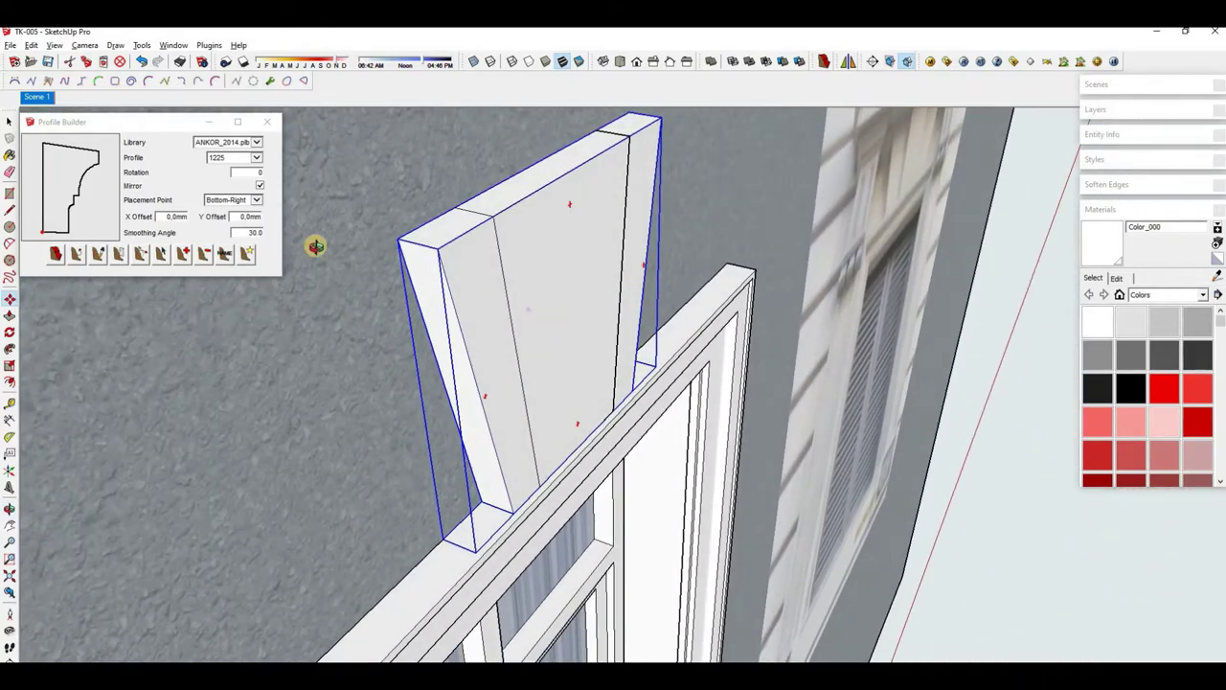
middle_drag(316, 246, 233, 306)
scroll(397, 460, down, 3)
scroll(453, 360, up, 1)
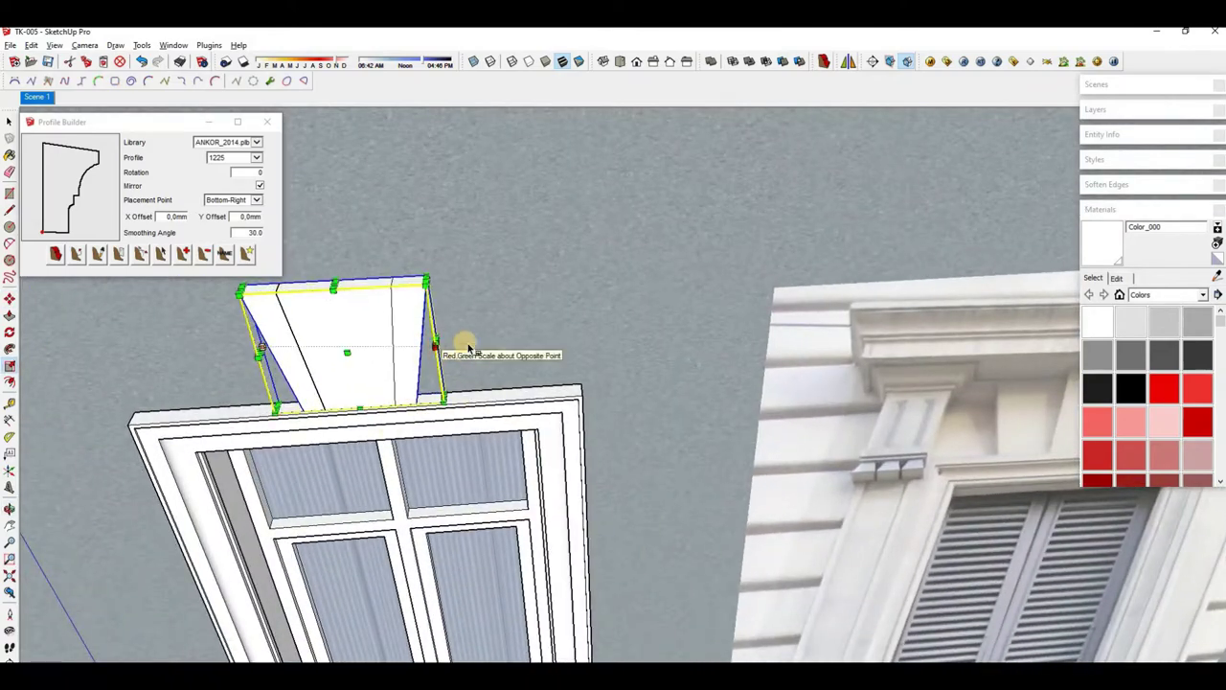
scroll(467, 347, down, 1)
scroll(460, 335, down, 2)
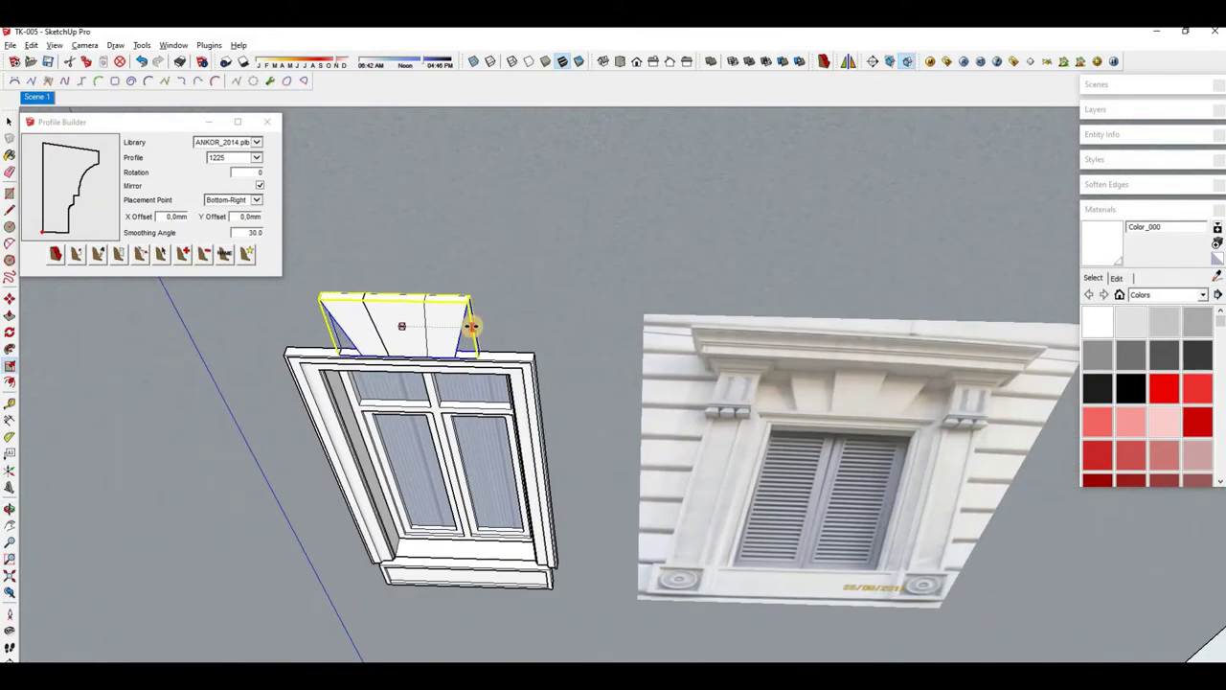
mouse_move(471, 326)
middle_down()
mouse_move(506, 315)
mouse_move(511, 415)
mouse_move(849, 335)
mouse_move(671, 369)
middle_up()
scroll(479, 314, up, 2)
scroll(493, 288, up, 2)
scroll(534, 423, up, 2)
scroll(583, 342, down, 3)
scroll(562, 358, up, 3)
Orbit beneath the cornice to check how the keystone fits under it
scroll(561, 359, down, 1)
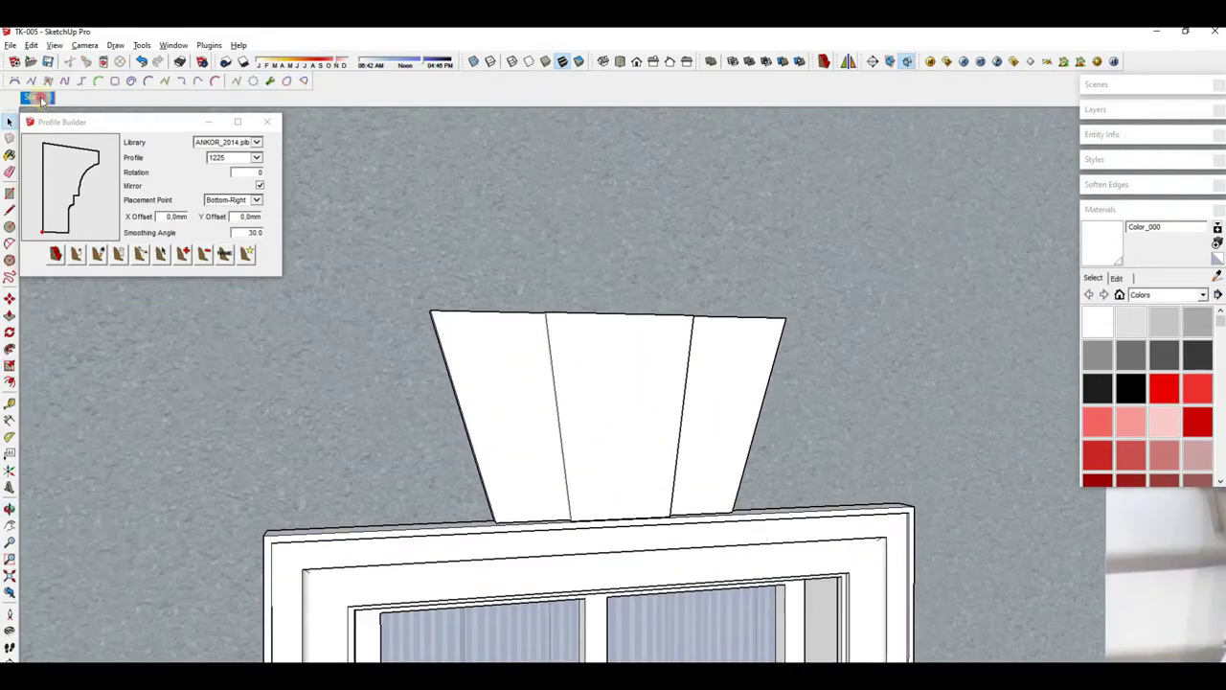
scroll(514, 178, down, 3)
scroll(575, 211, up, 4)
mouse_move(646, 236)
middle_down()
mouse_move(729, 297)
mouse_move(630, 309)
mouse_move(646, 192)
middle_up()
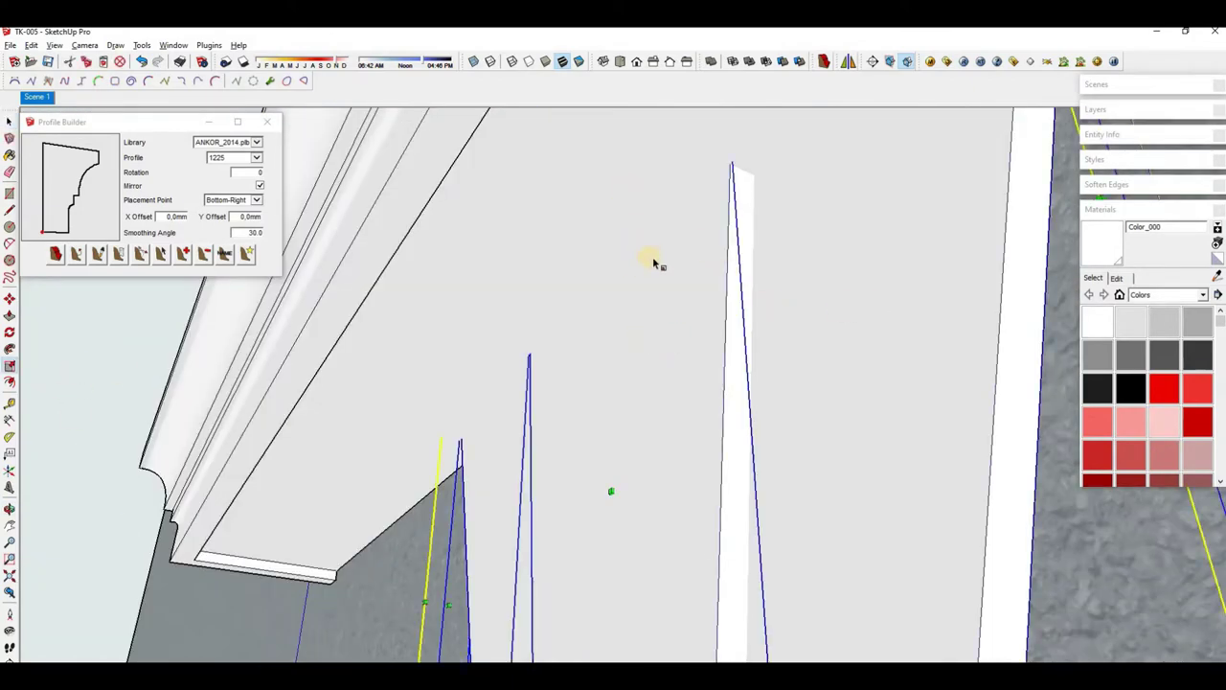
mouse_move(654, 262)
middle_down()
mouse_move(772, 255)
mouse_move(706, 217)
middle_up()
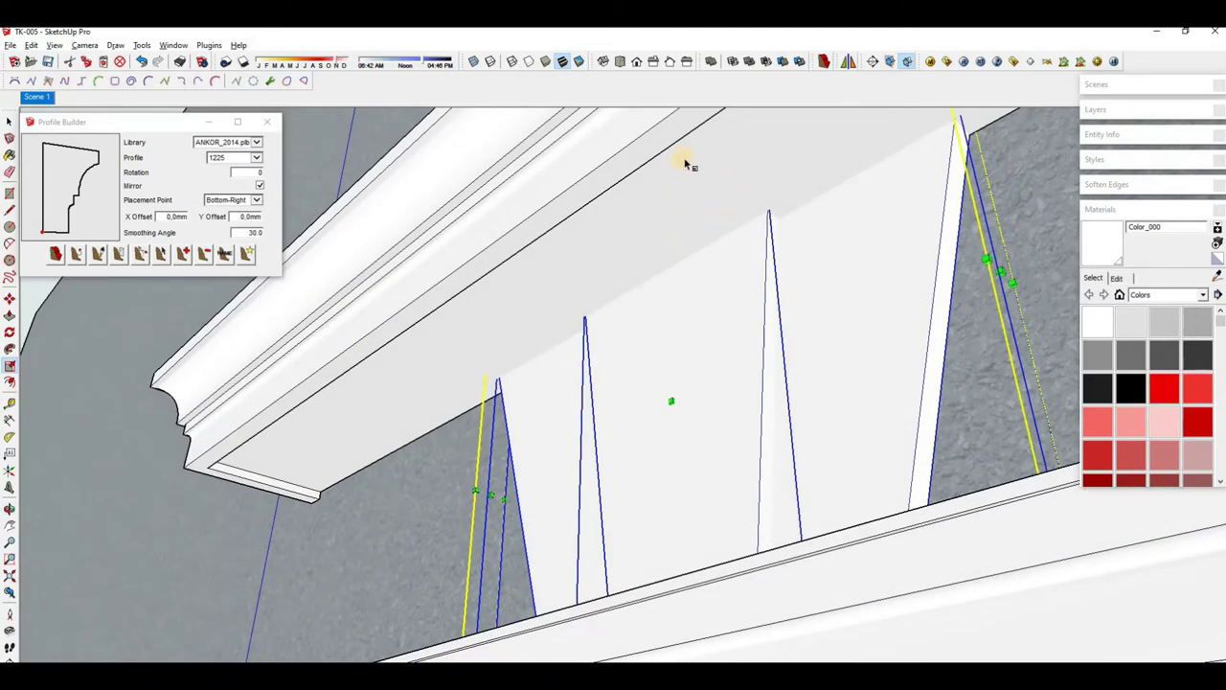
mouse_move(686, 163)
middle_down()
mouse_move(769, 263)
mouse_move(752, 334)
middle_up()
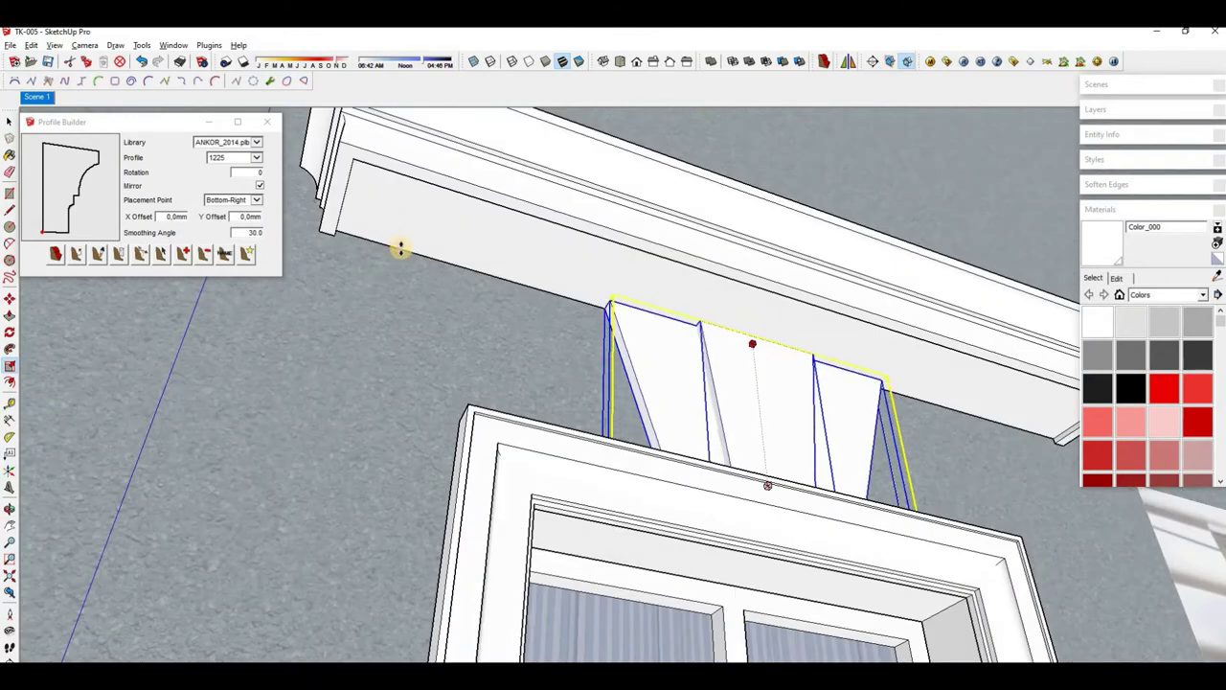
middle_drag(400, 248, 670, 309)
Inspect the keystone's upper edge, then return to the Scene 1 overview
scroll(671, 310, up, 5)
scroll(556, 284, up, 4)
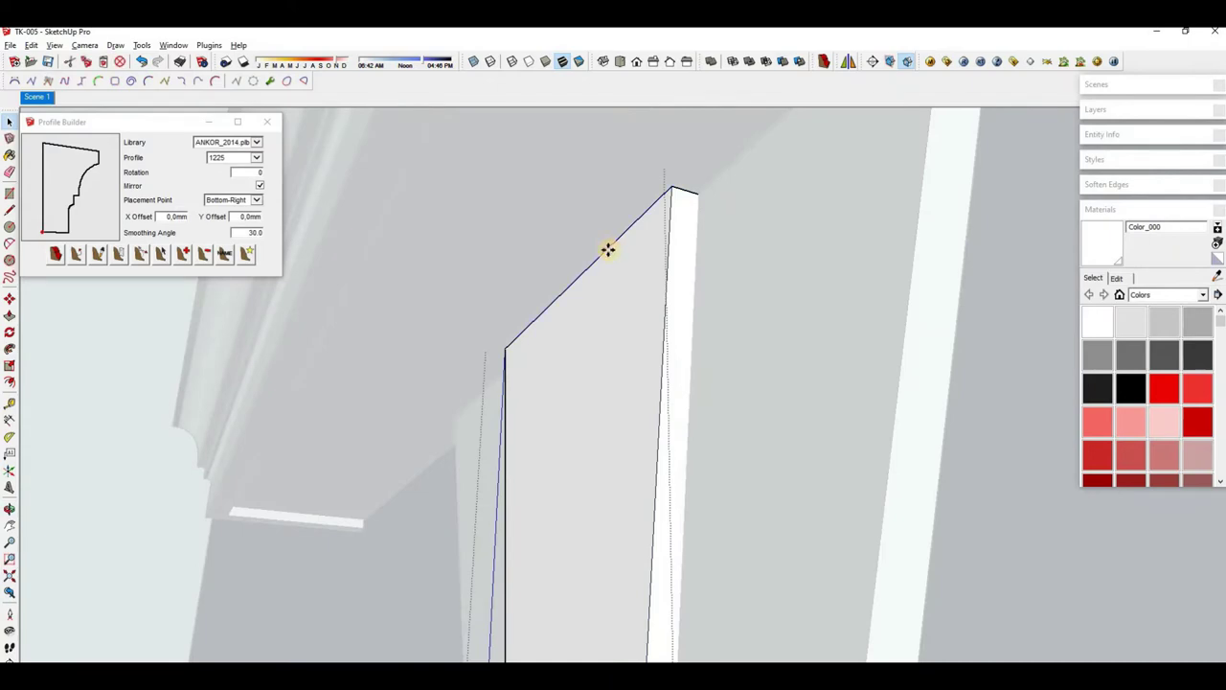
mouse_move(608, 250)
middle_down()
mouse_move(560, 232)
mouse_move(662, 281)
middle_up()
scroll(744, 249, up, 3)
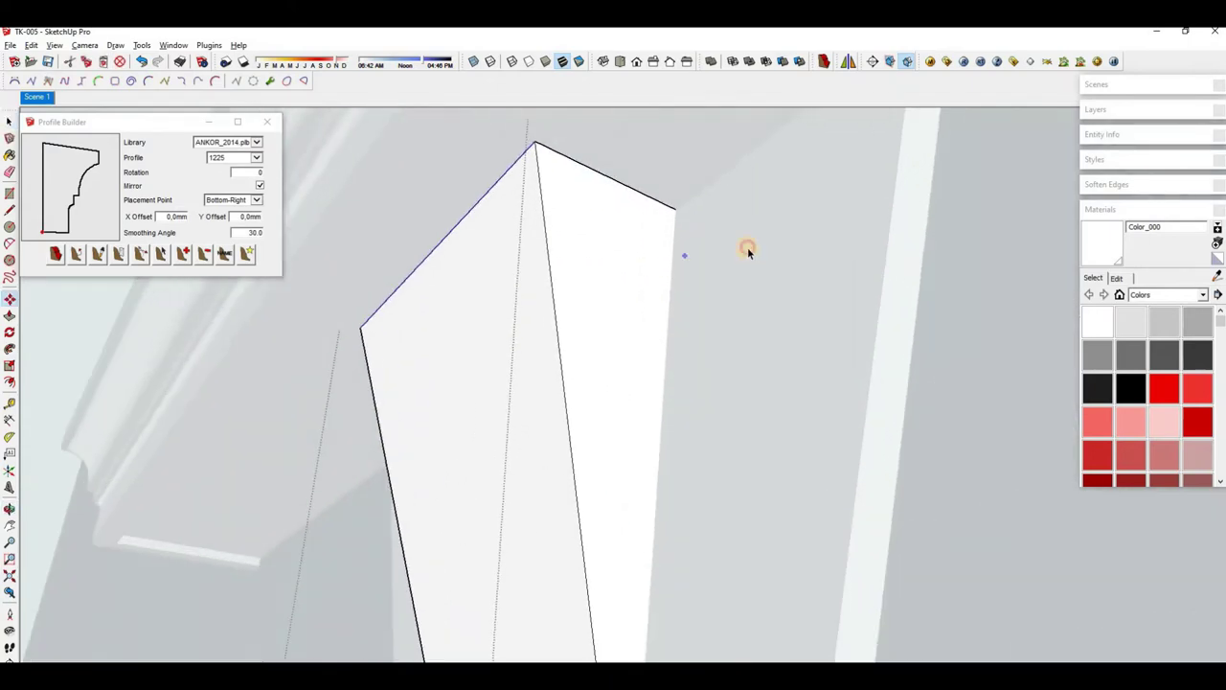
scroll(734, 169, up, 2)
scroll(698, 159, down, 5)
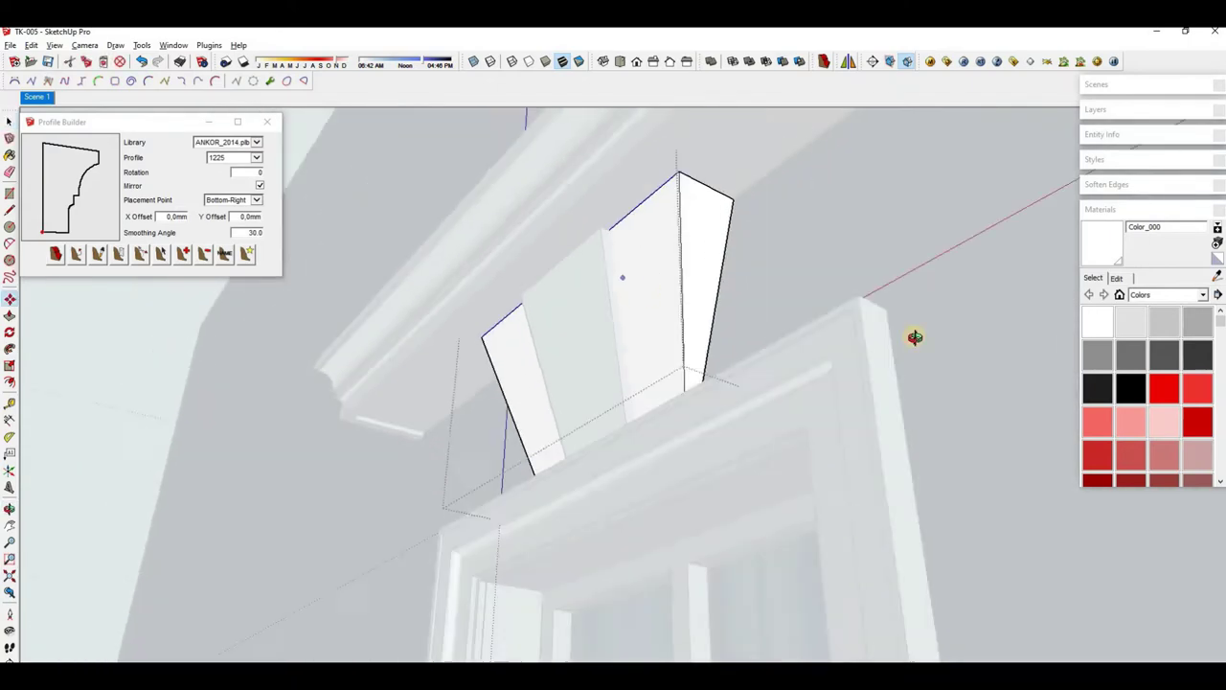
mouse_move(914, 337)
middle_down()
mouse_move(684, 322)
mouse_move(726, 355)
middle_up()
click(38, 97)
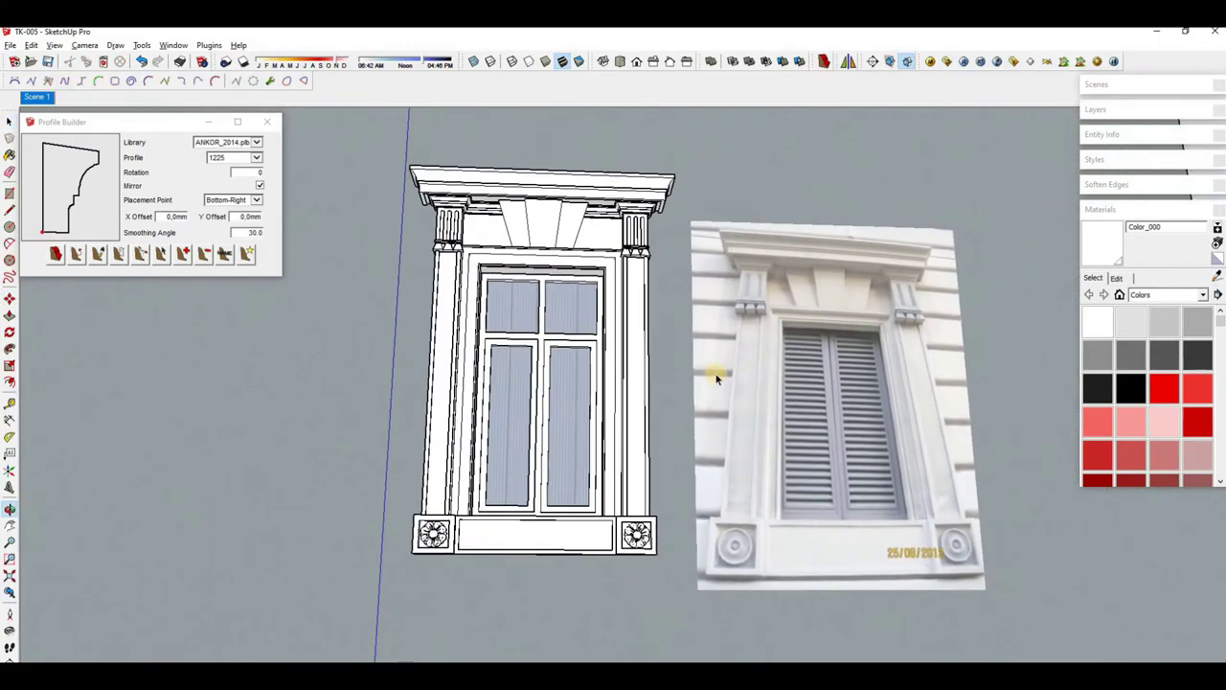
Orbit and zoom around the finished window surround, from the pilaster capital to a full frontal view
middle_drag(716, 379, 560, 380)
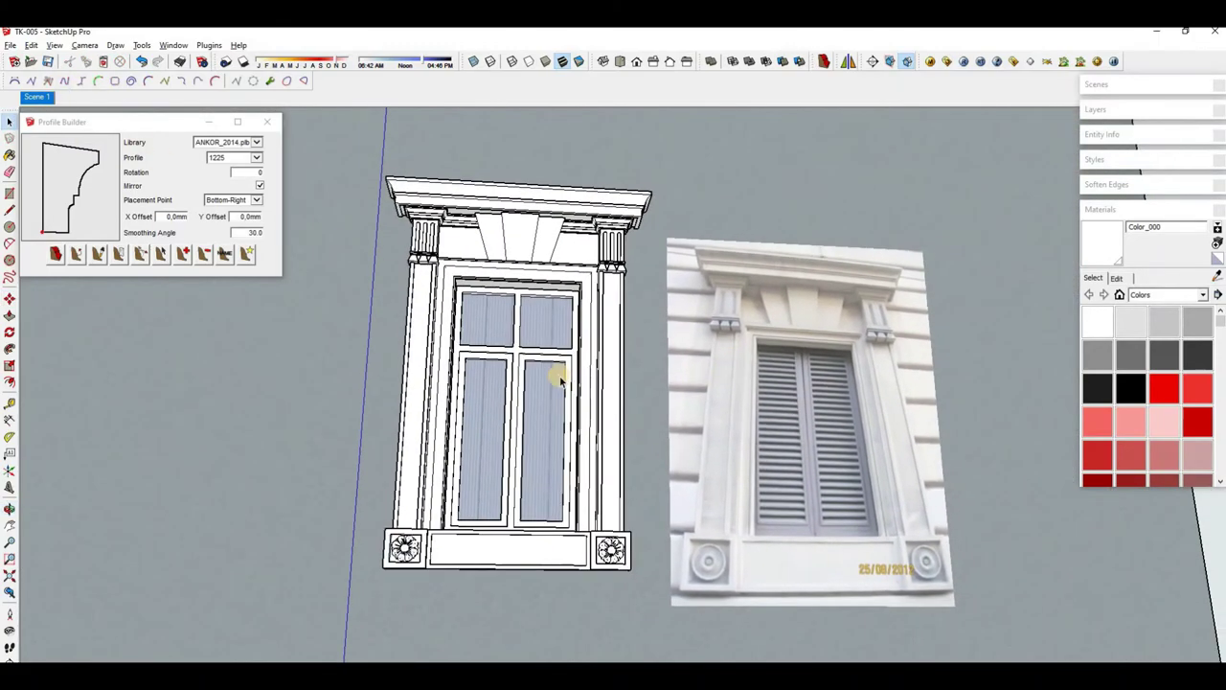
scroll(476, 393, up, 1)
scroll(516, 386, up, 1)
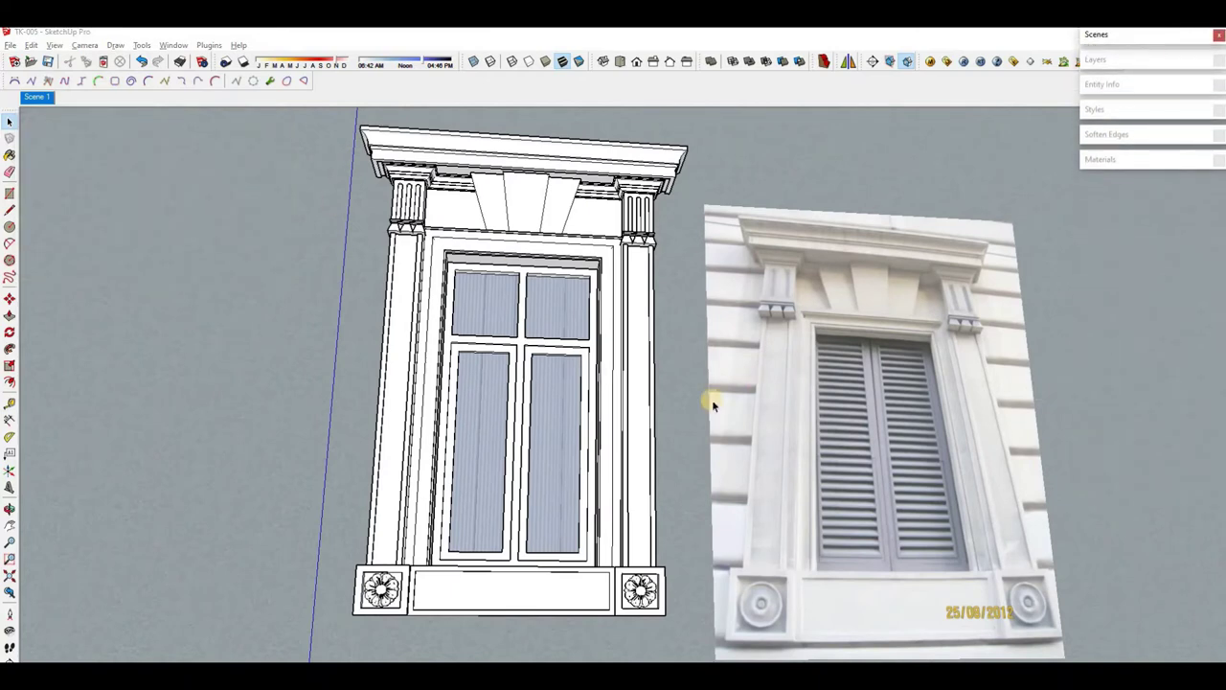
middle_drag(853, 302, 794, 356)
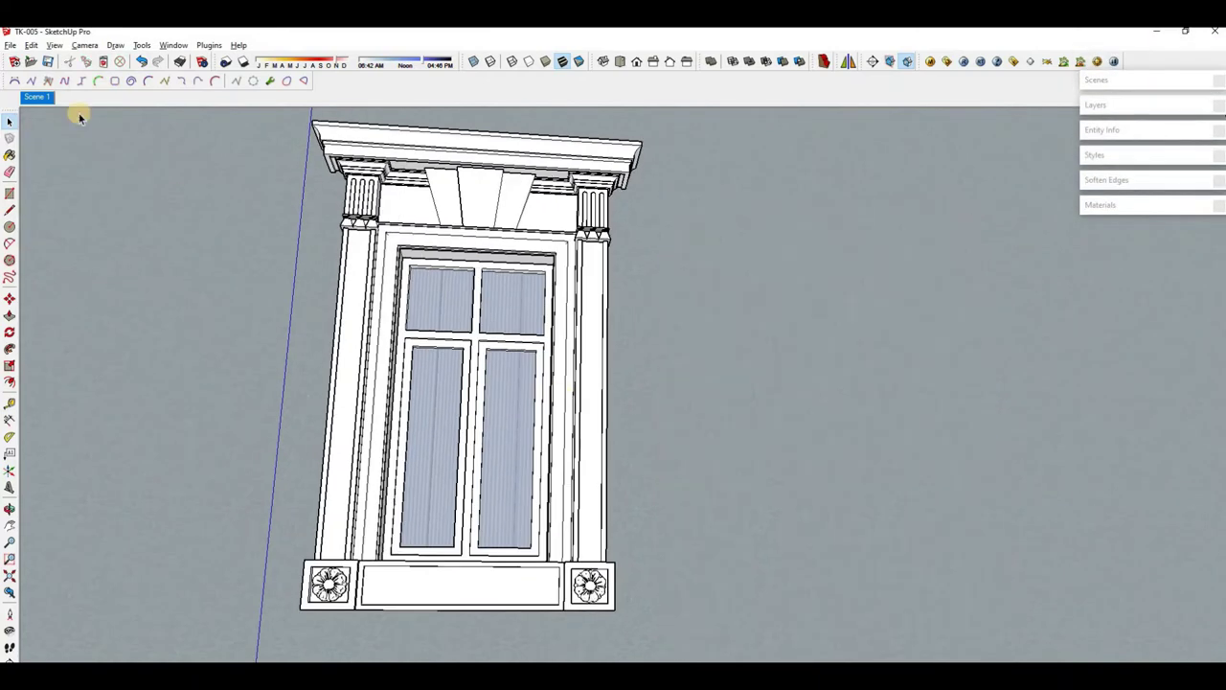
mouse_move(507, 266)
middle_down()
mouse_move(630, 272)
mouse_move(977, 151)
middle_up()
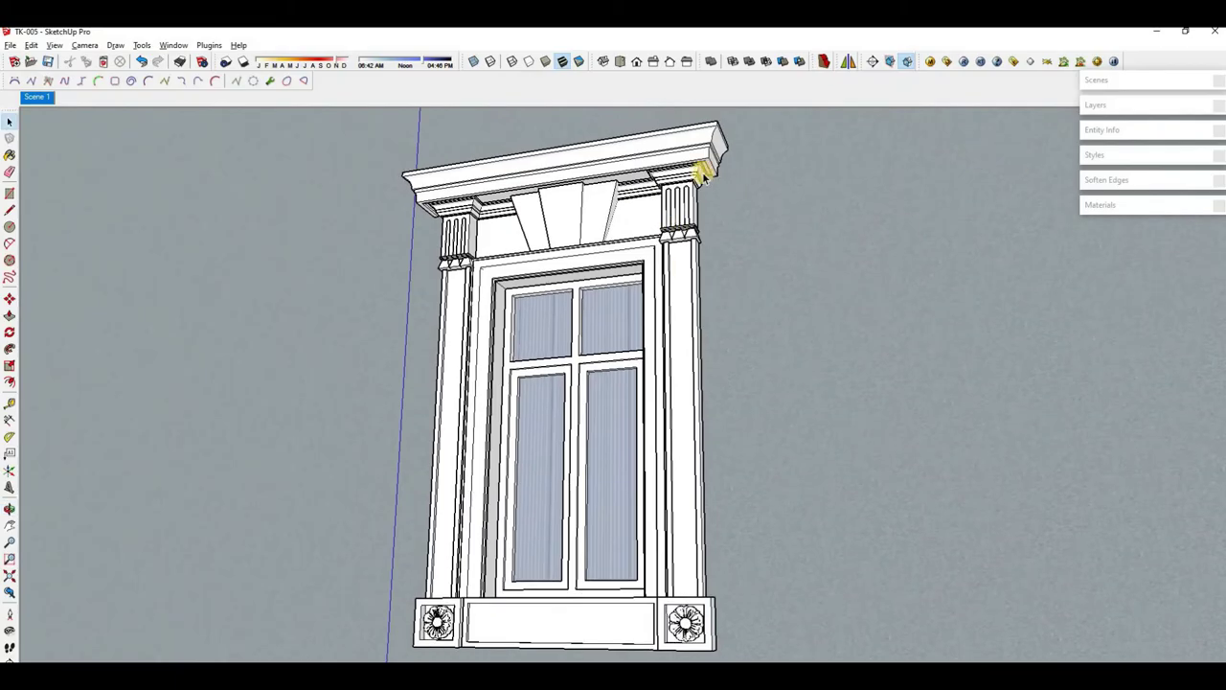
scroll(703, 170, up, 4)
mouse_move(608, 315)
middle_down()
mouse_move(400, 333)
mouse_move(400, 355)
mouse_move(454, 424)
mouse_move(521, 310)
mouse_move(657, 373)
mouse_move(660, 230)
mouse_move(674, 361)
mouse_move(780, 501)
mouse_move(681, 482)
middle_up()
scroll(681, 482, down, 5)
scroll(623, 281, up, 5)
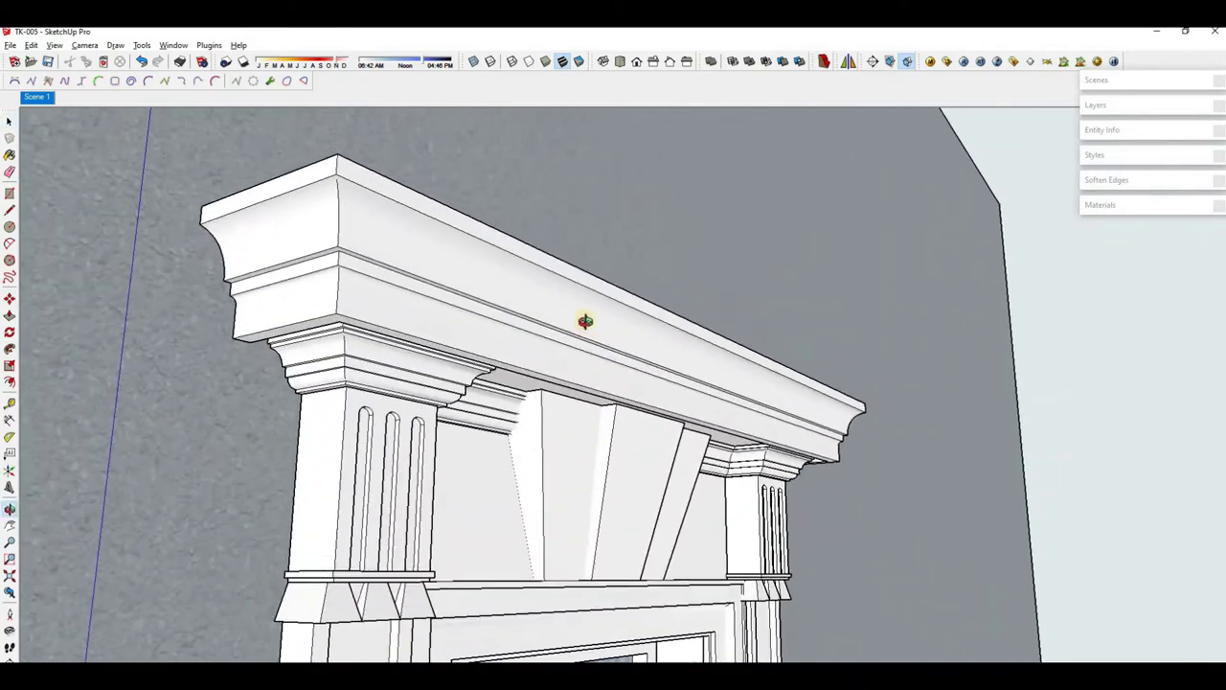
middle_drag(584, 320, 441, 281)
key(space)
scroll(588, 309, down, 5)
mouse_move(589, 310)
middle_down()
mouse_move(580, 342)
mouse_move(683, 338)
middle_up()
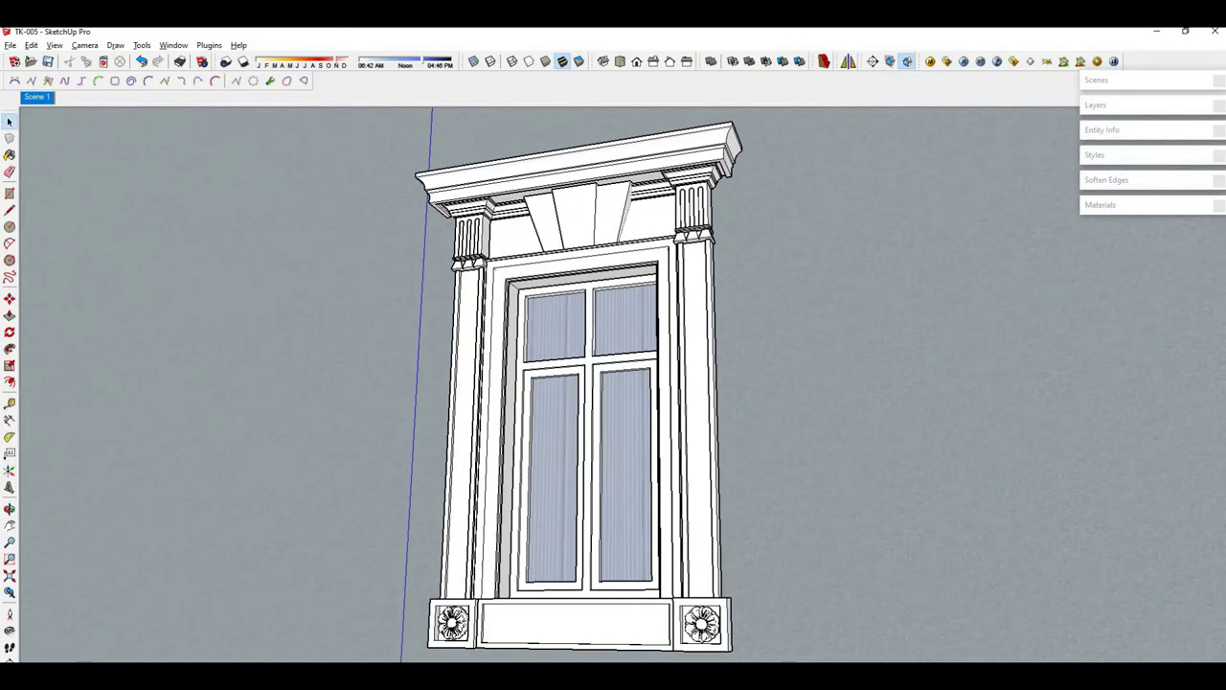